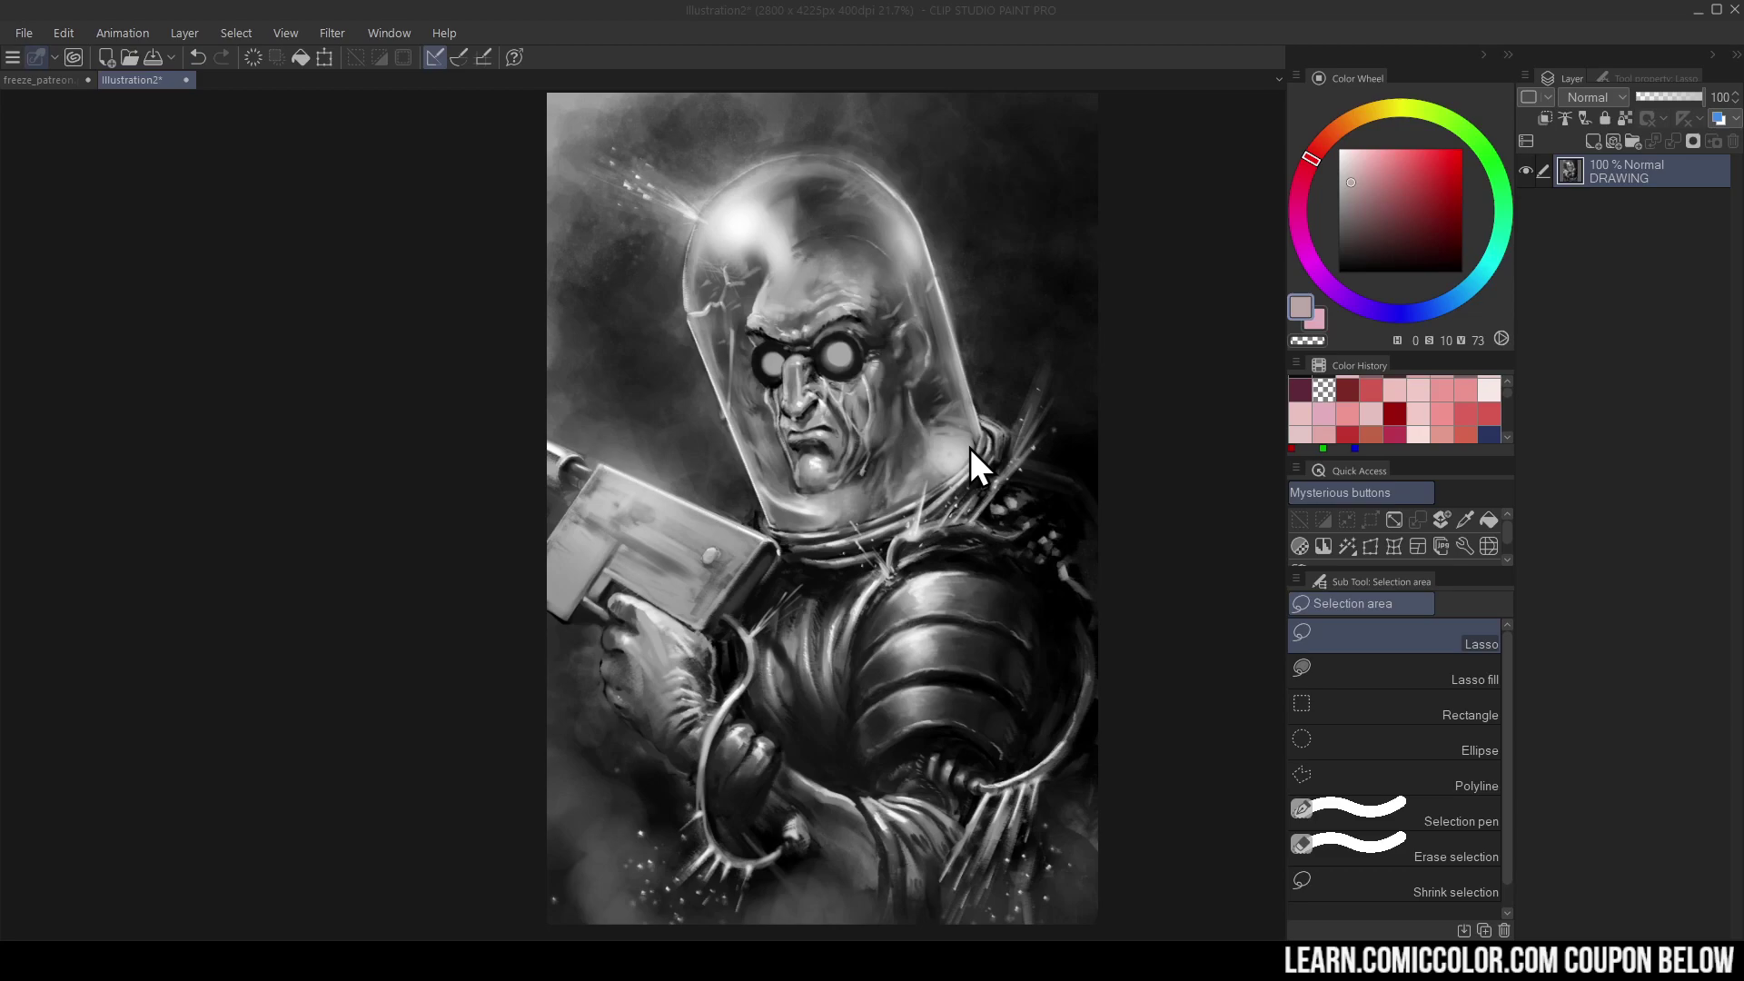
Name the new layer beneath the drawing COLORS and set the DRAWING layer's blending mode to Multiply
key(Return)
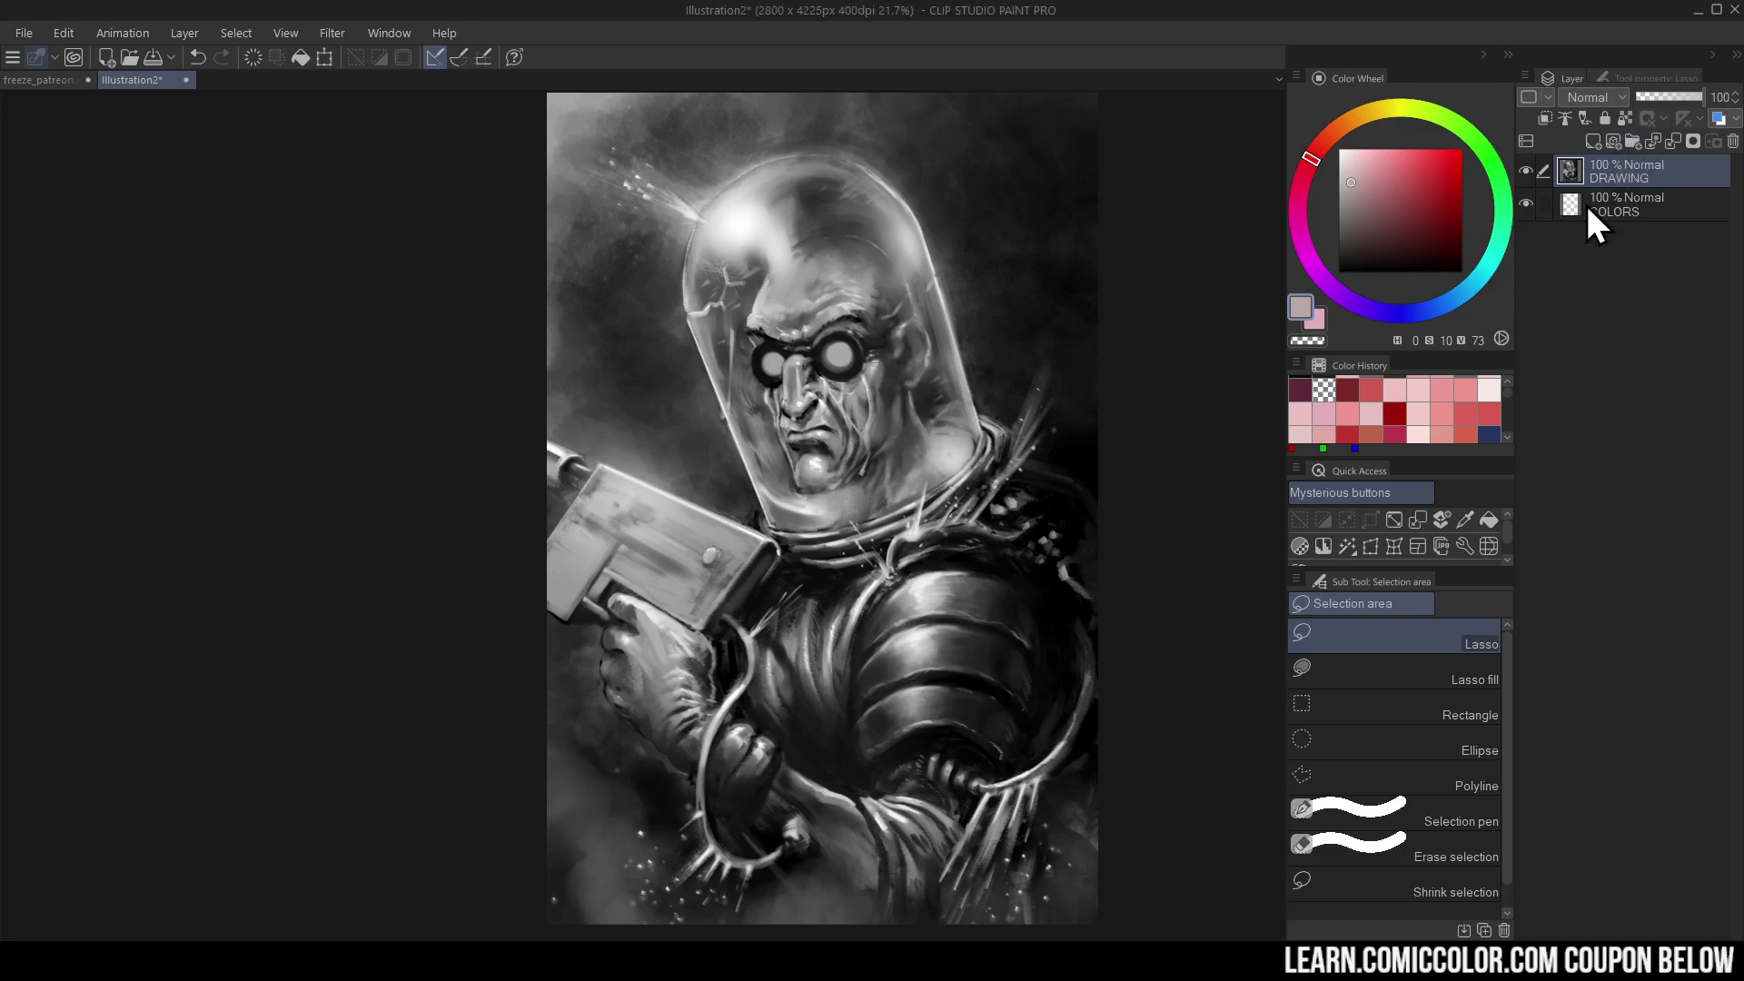
click(1611, 98)
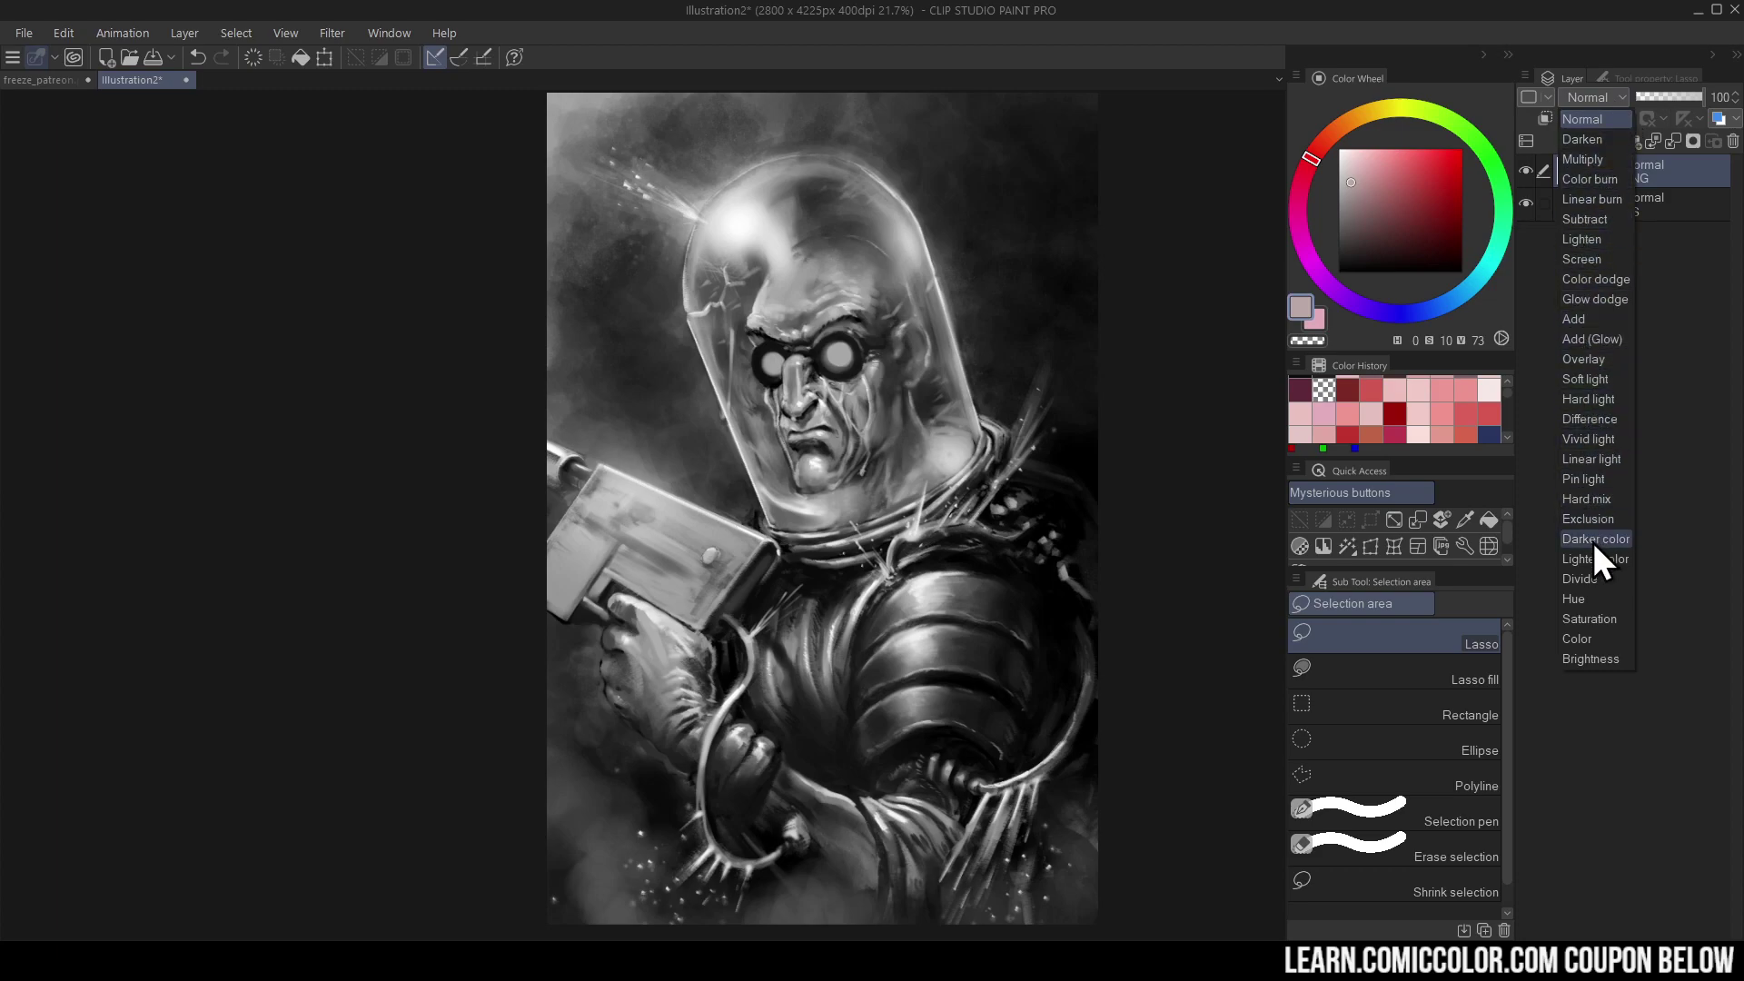
click(1599, 158)
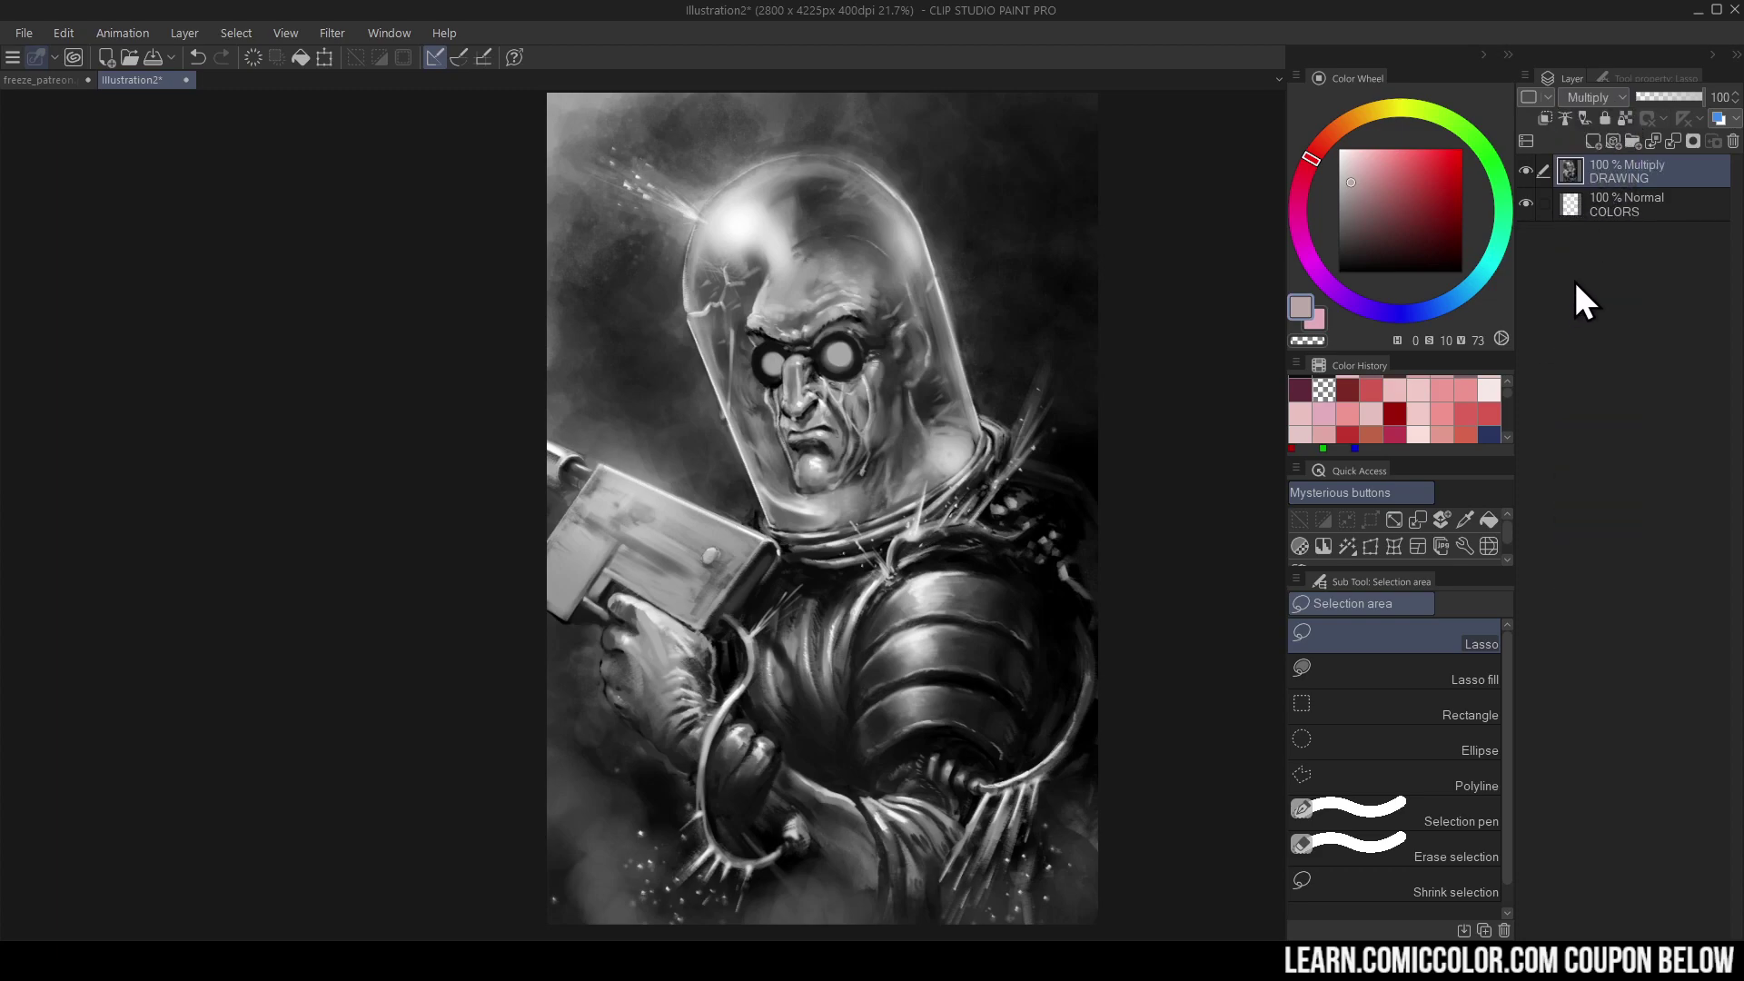
On the COLORS layer, airbrush a muted blue (H 202, S 25, V 51) over the whole canvas with FRENDEN'S Faux-toshop
click(1624, 202)
click(1369, 209)
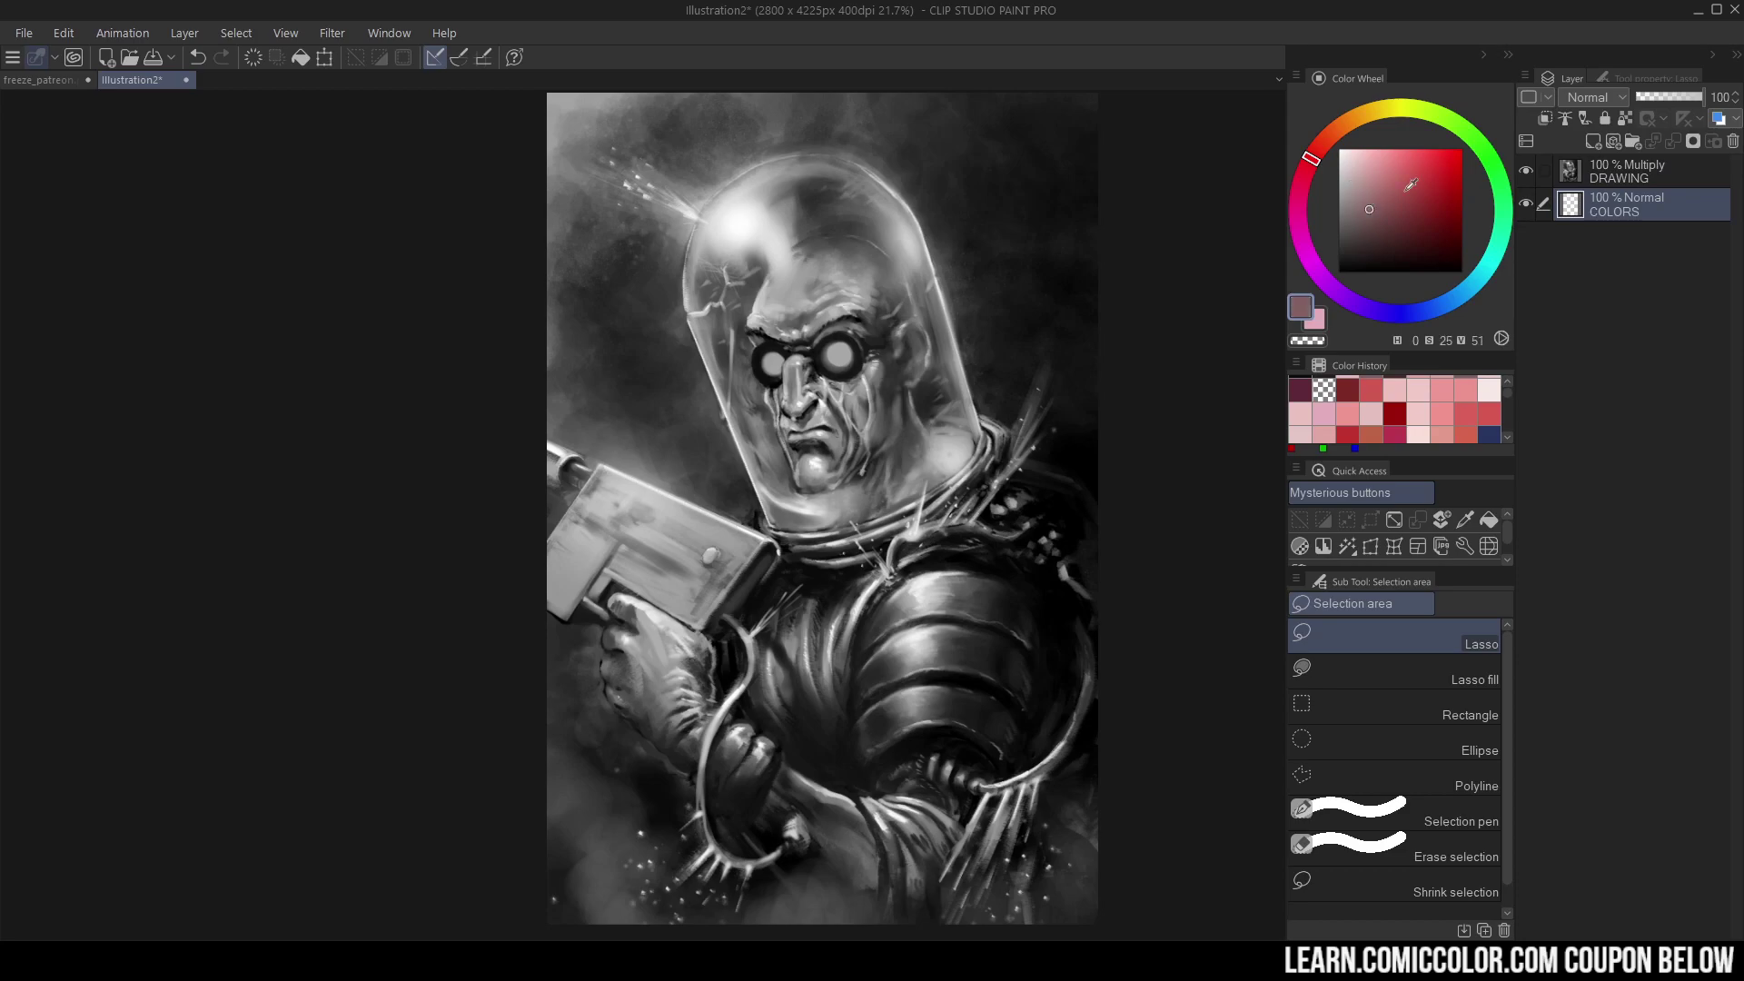
key(b)
click(1464, 290)
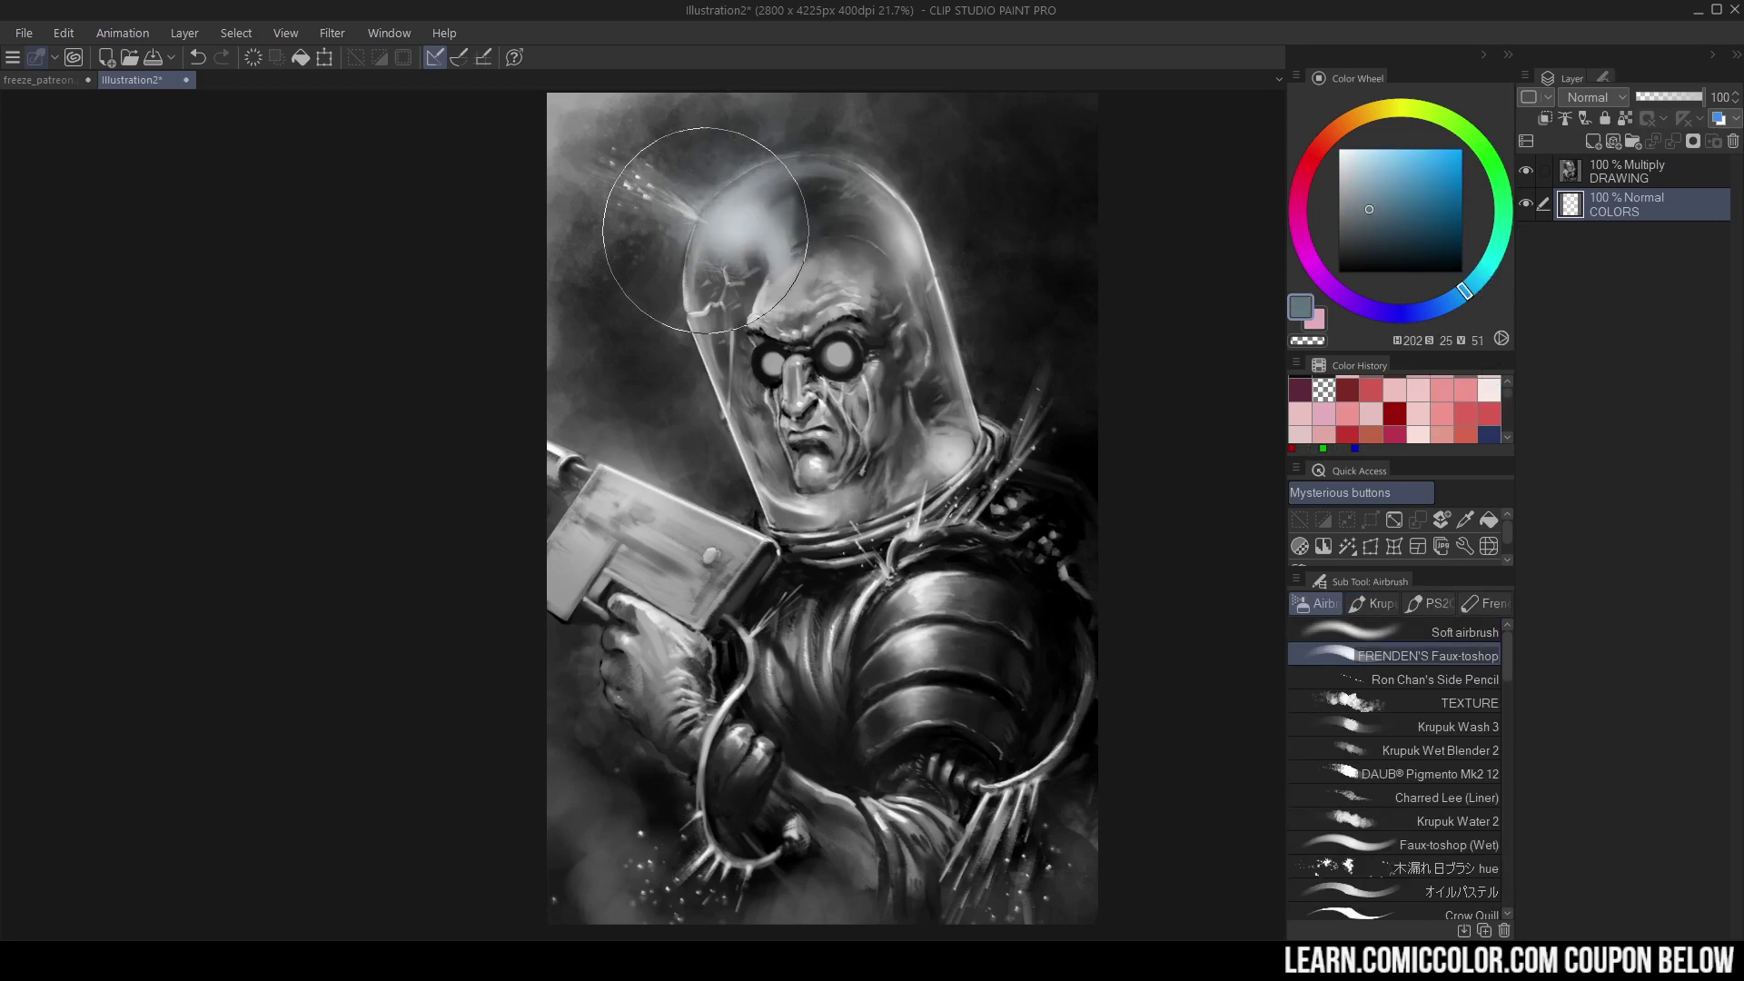
mouse_move(705, 229)
mouse_down()
mouse_move(705, 401)
mouse_move(842, 538)
mouse_move(915, 419)
mouse_move(861, 198)
mouse_move(599, 148)
mouse_move(1061, 336)
mouse_move(794, 504)
mouse_move(589, 279)
mouse_move(741, 412)
mouse_move(971, 445)
mouse_move(1038, 643)
mouse_move(953, 703)
mouse_move(787, 606)
mouse_move(592, 721)
mouse_move(687, 775)
mouse_move(744, 751)
mouse_move(1066, 939)
mouse_move(962, 755)
mouse_move(877, 777)
mouse_move(962, 773)
mouse_move(985, 931)
mouse_move(1093, 853)
mouse_move(1013, 435)
mouse_move(701, 268)
mouse_move(558, 249)
mouse_move(1055, 261)
mouse_move(1006, 646)
mouse_up()
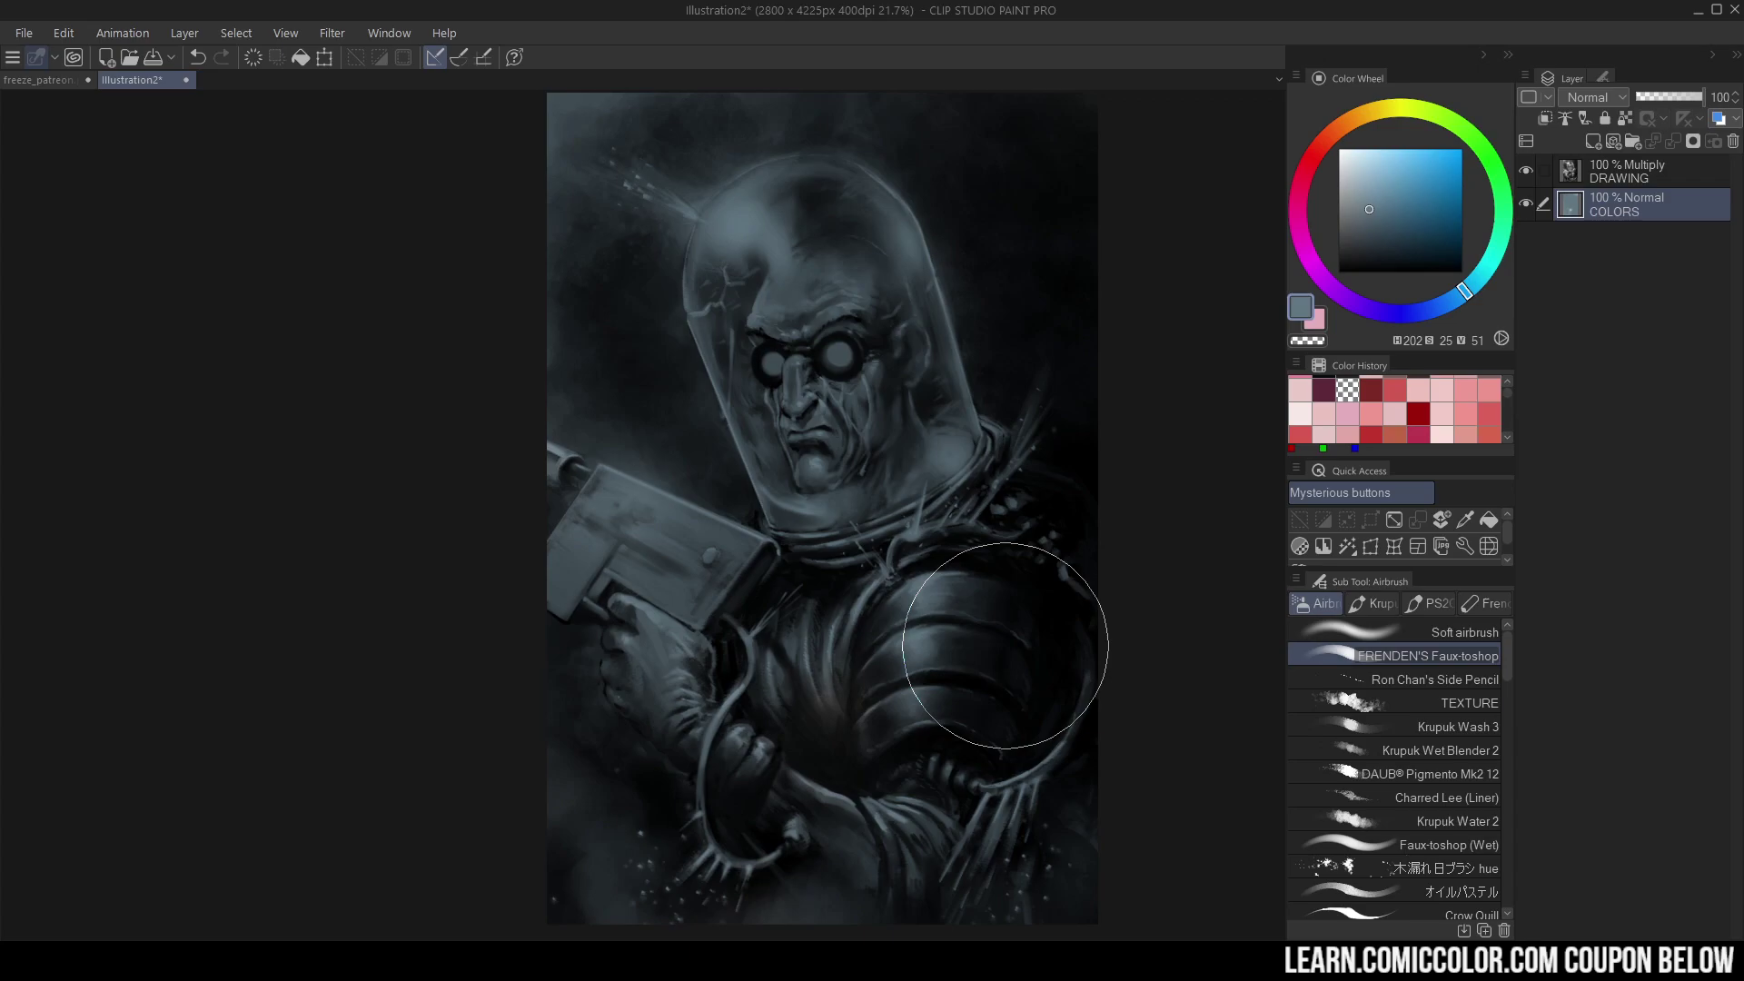
mouse_move(1006, 646)
mouse_down()
mouse_move(822, 716)
mouse_move(991, 288)
mouse_move(556, 387)
mouse_move(1003, 901)
mouse_up()
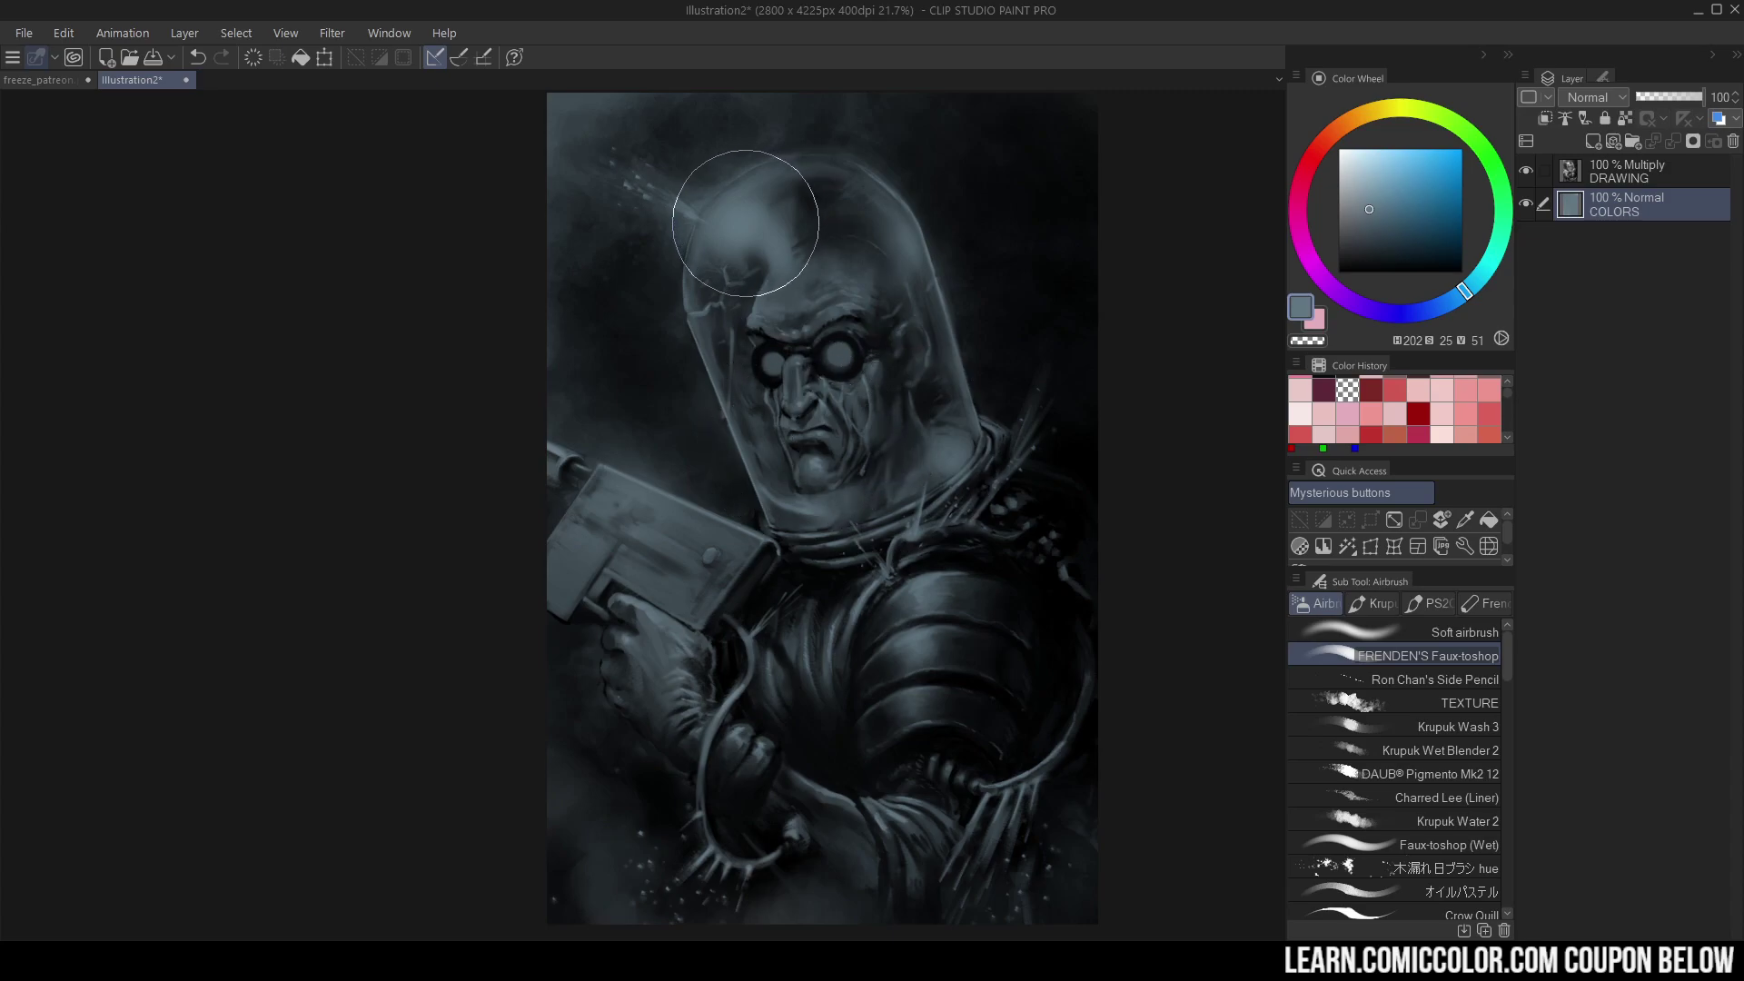
Airbrush a lighter blue (H 202, S 22, V 80) on COLORS over the helmet glow, face, gun, glove, armor and sleeve highlights
click(1608, 176)
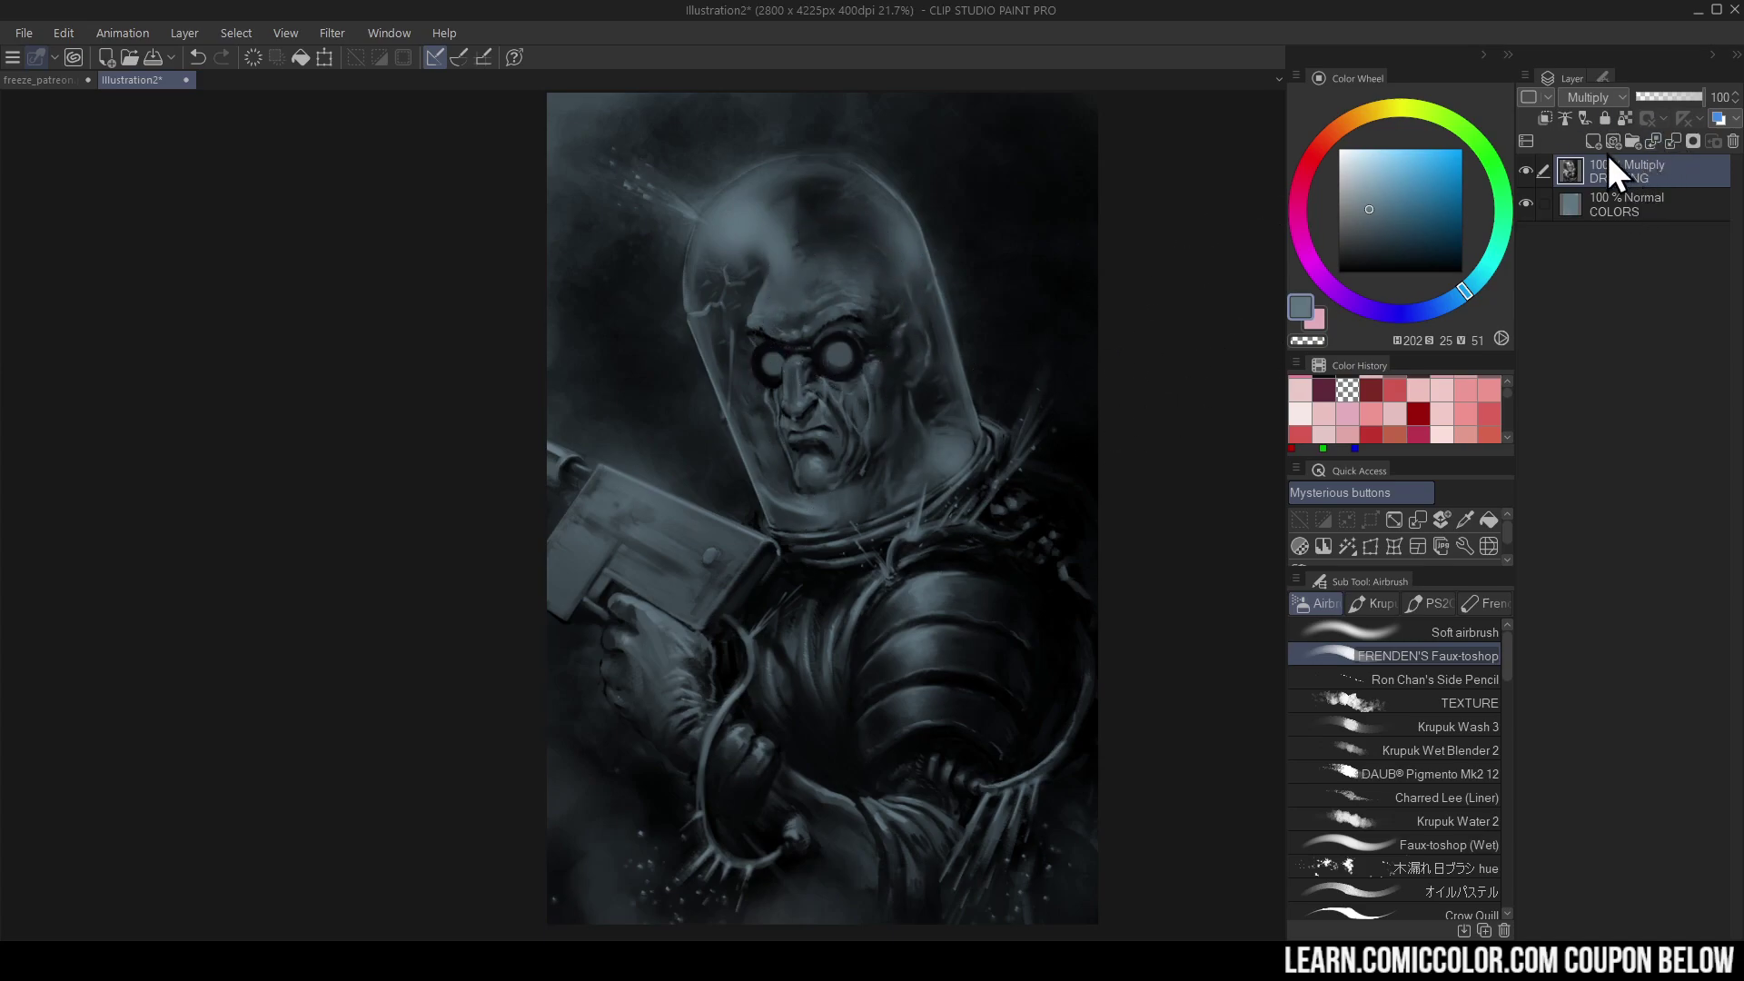
click(1599, 211)
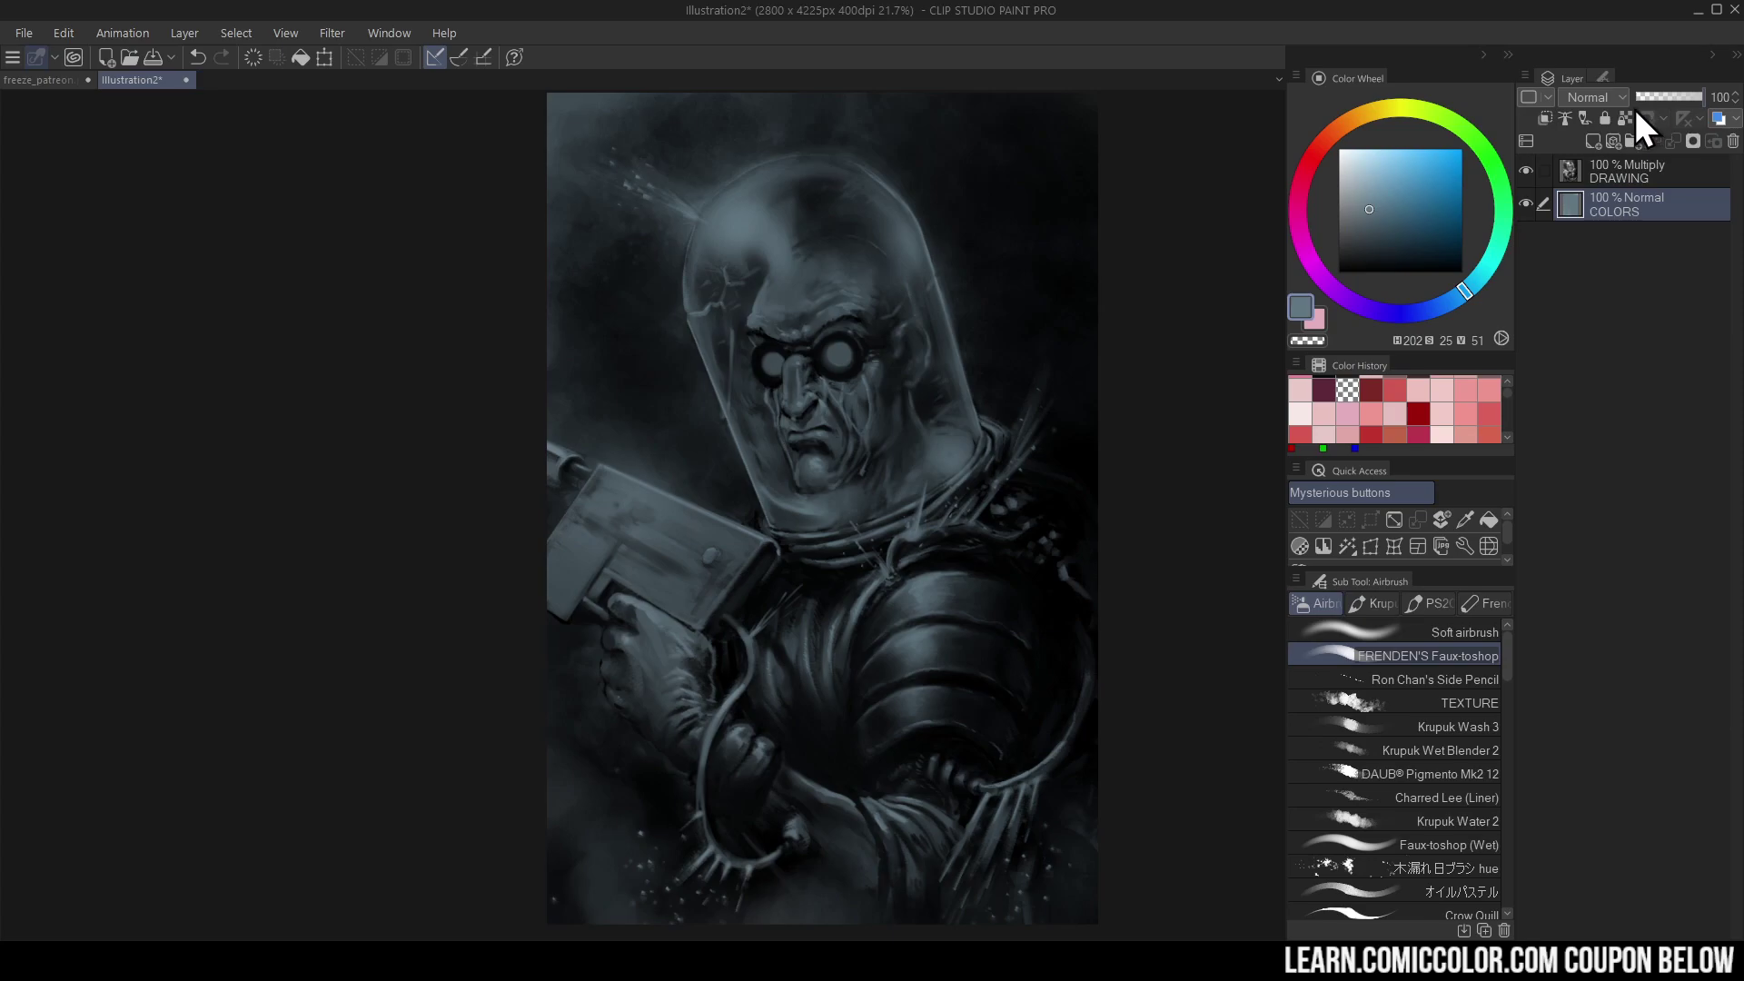
drag(1373, 159, 1366, 172)
mouse_move(708, 196)
mouse_down()
mouse_move(792, 271)
mouse_move(736, 245)
mouse_move(757, 237)
mouse_up()
click(936, 458)
click(894, 237)
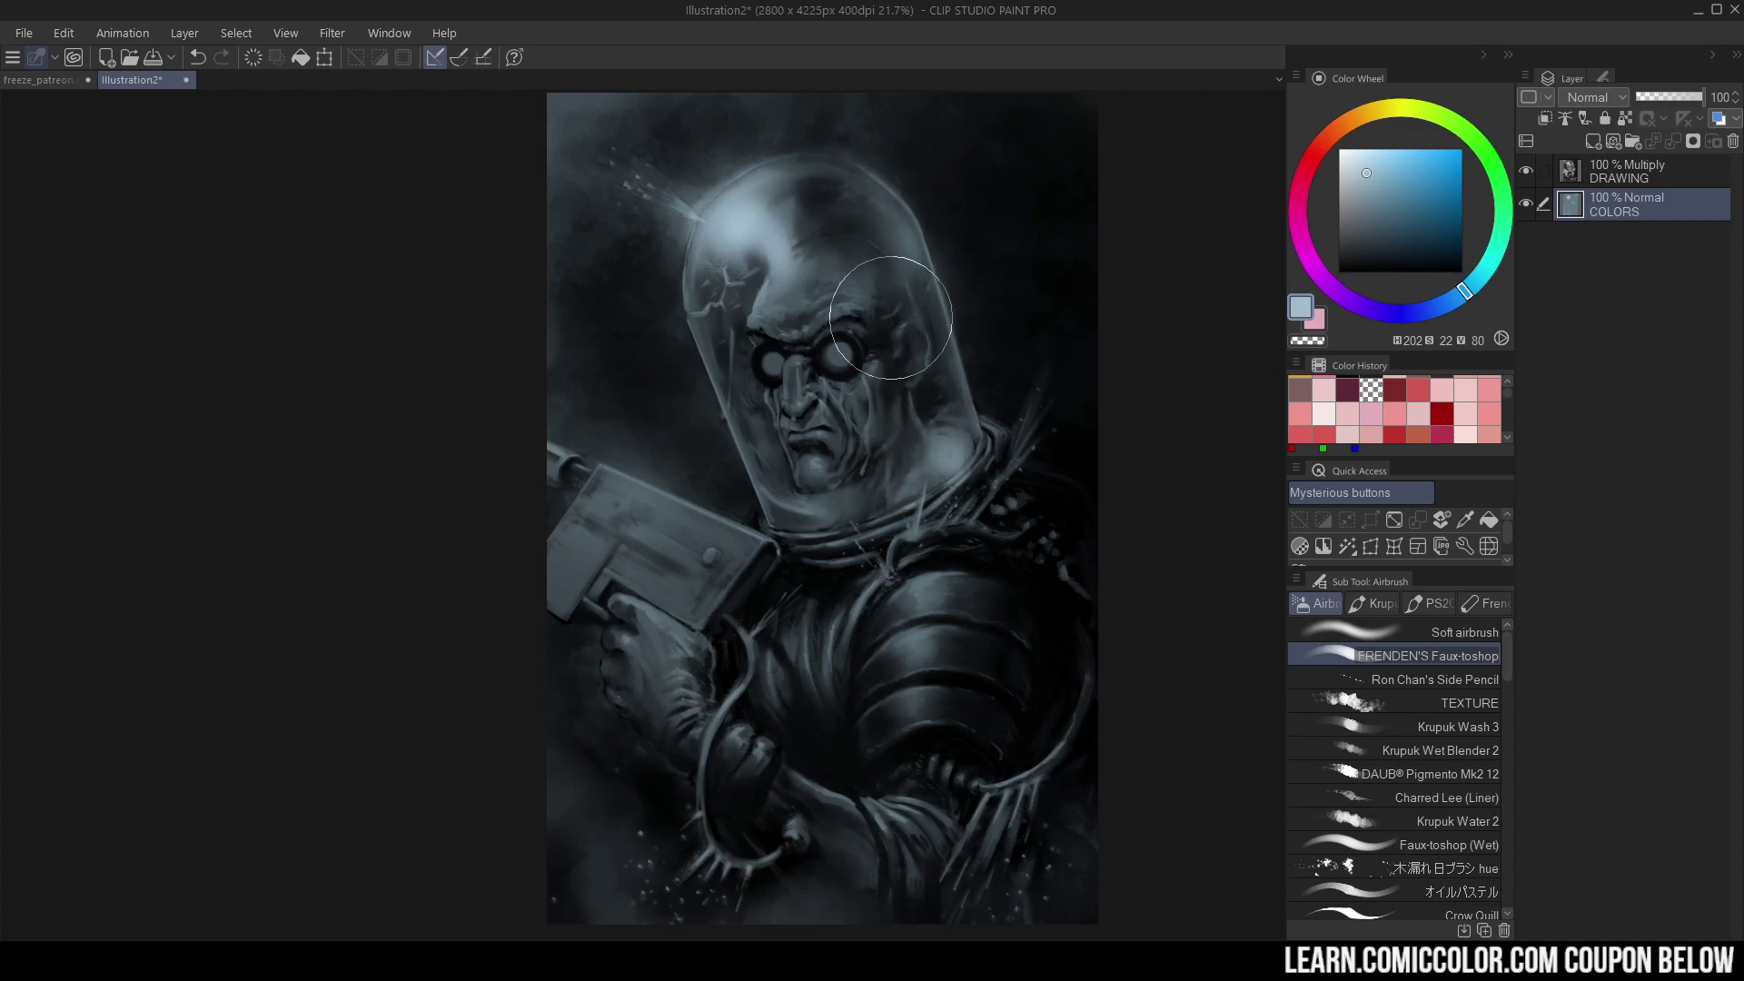
drag(573, 518, 708, 591)
drag(905, 633, 866, 667)
drag(641, 657, 691, 709)
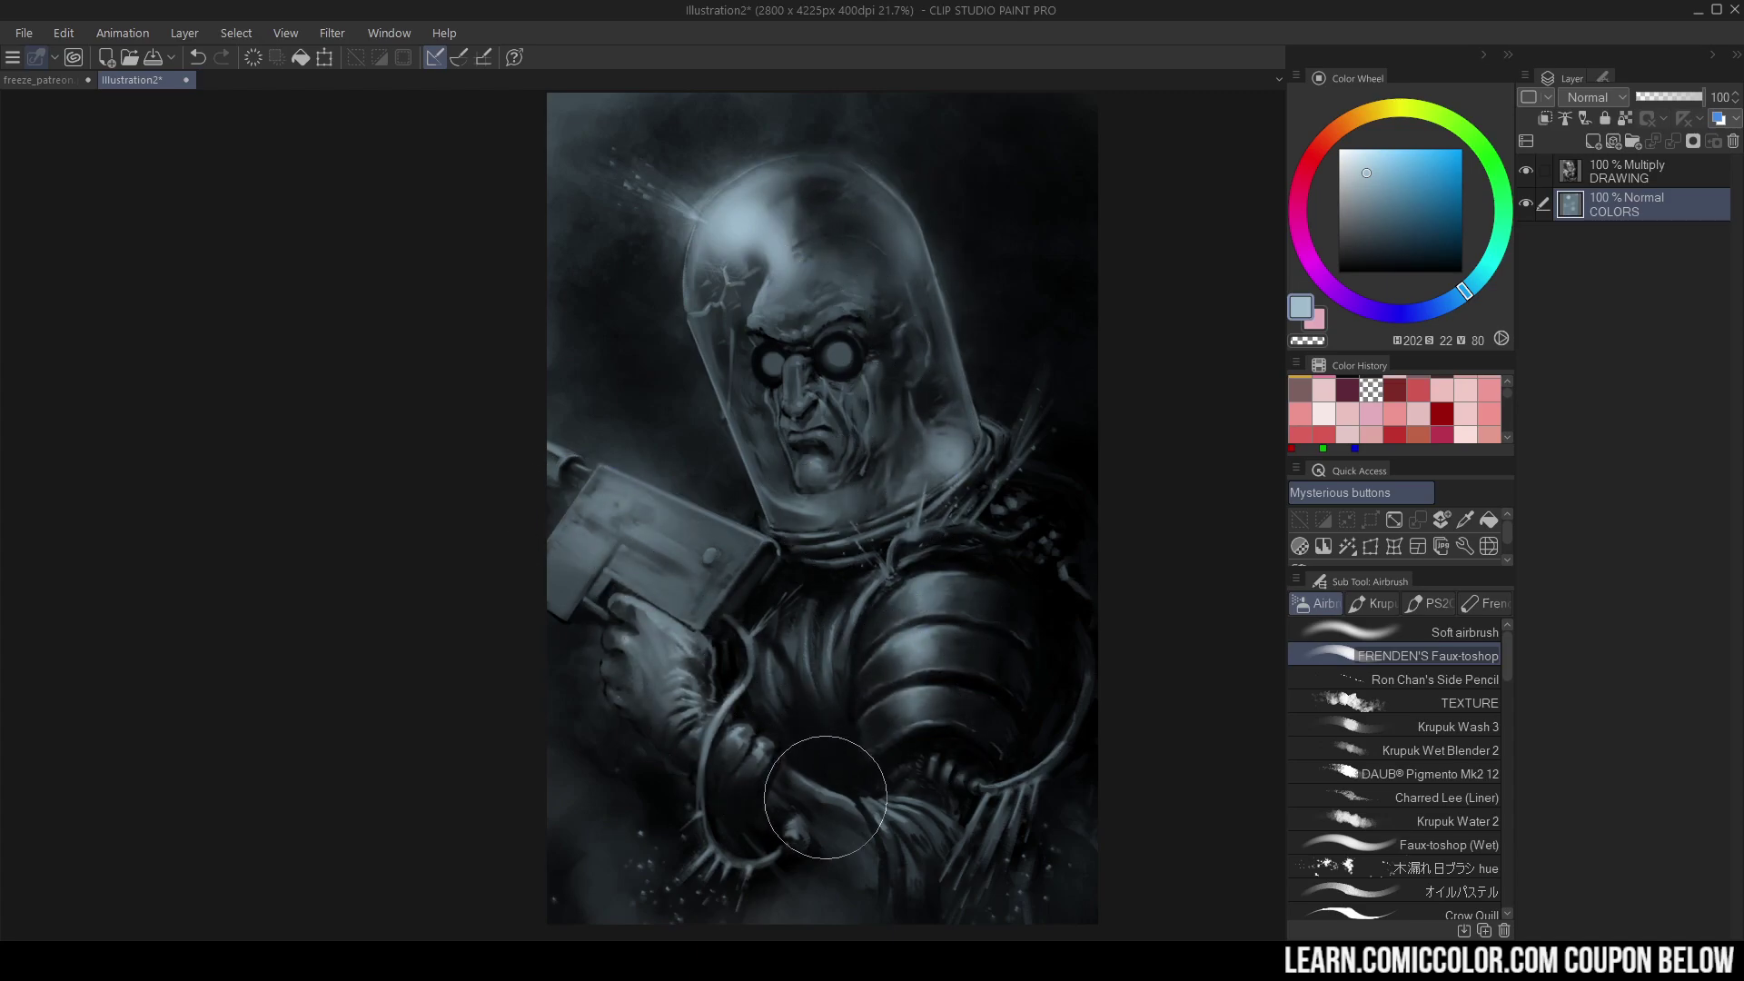
drag(826, 798, 962, 843)
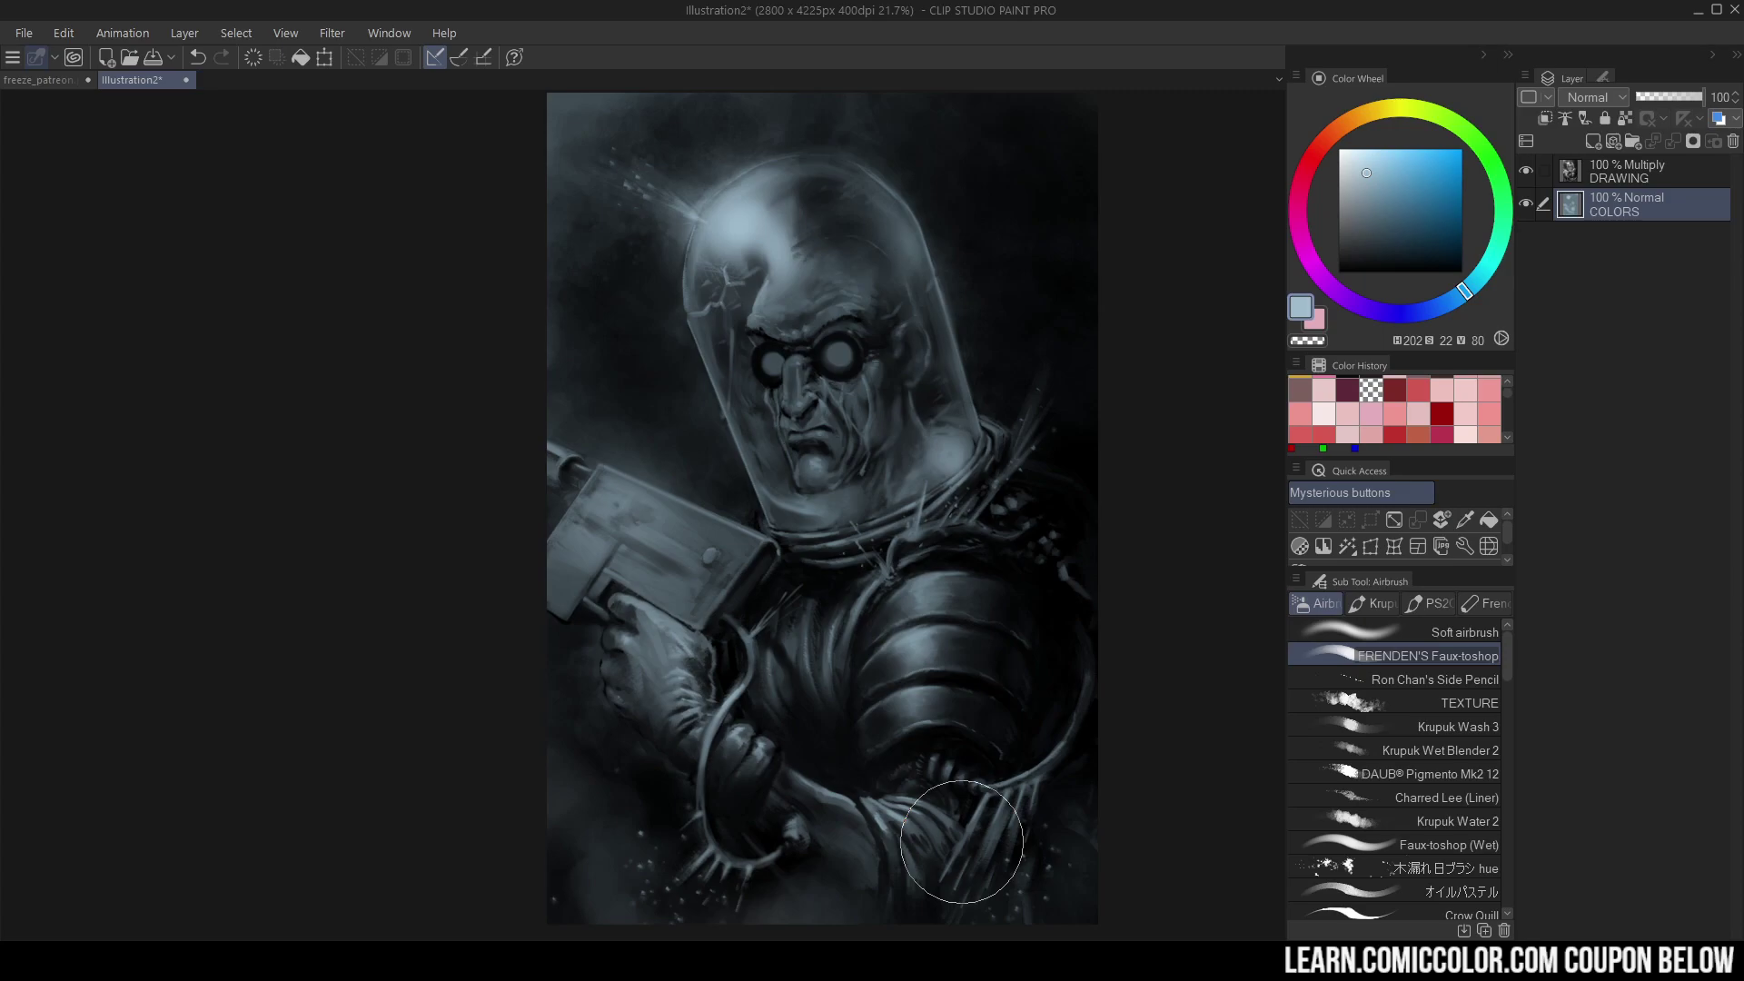
Delete the COLORS layer and set the DRAWING layer's blending mode back to Normal
right_click(1612, 205)
click(1594, 378)
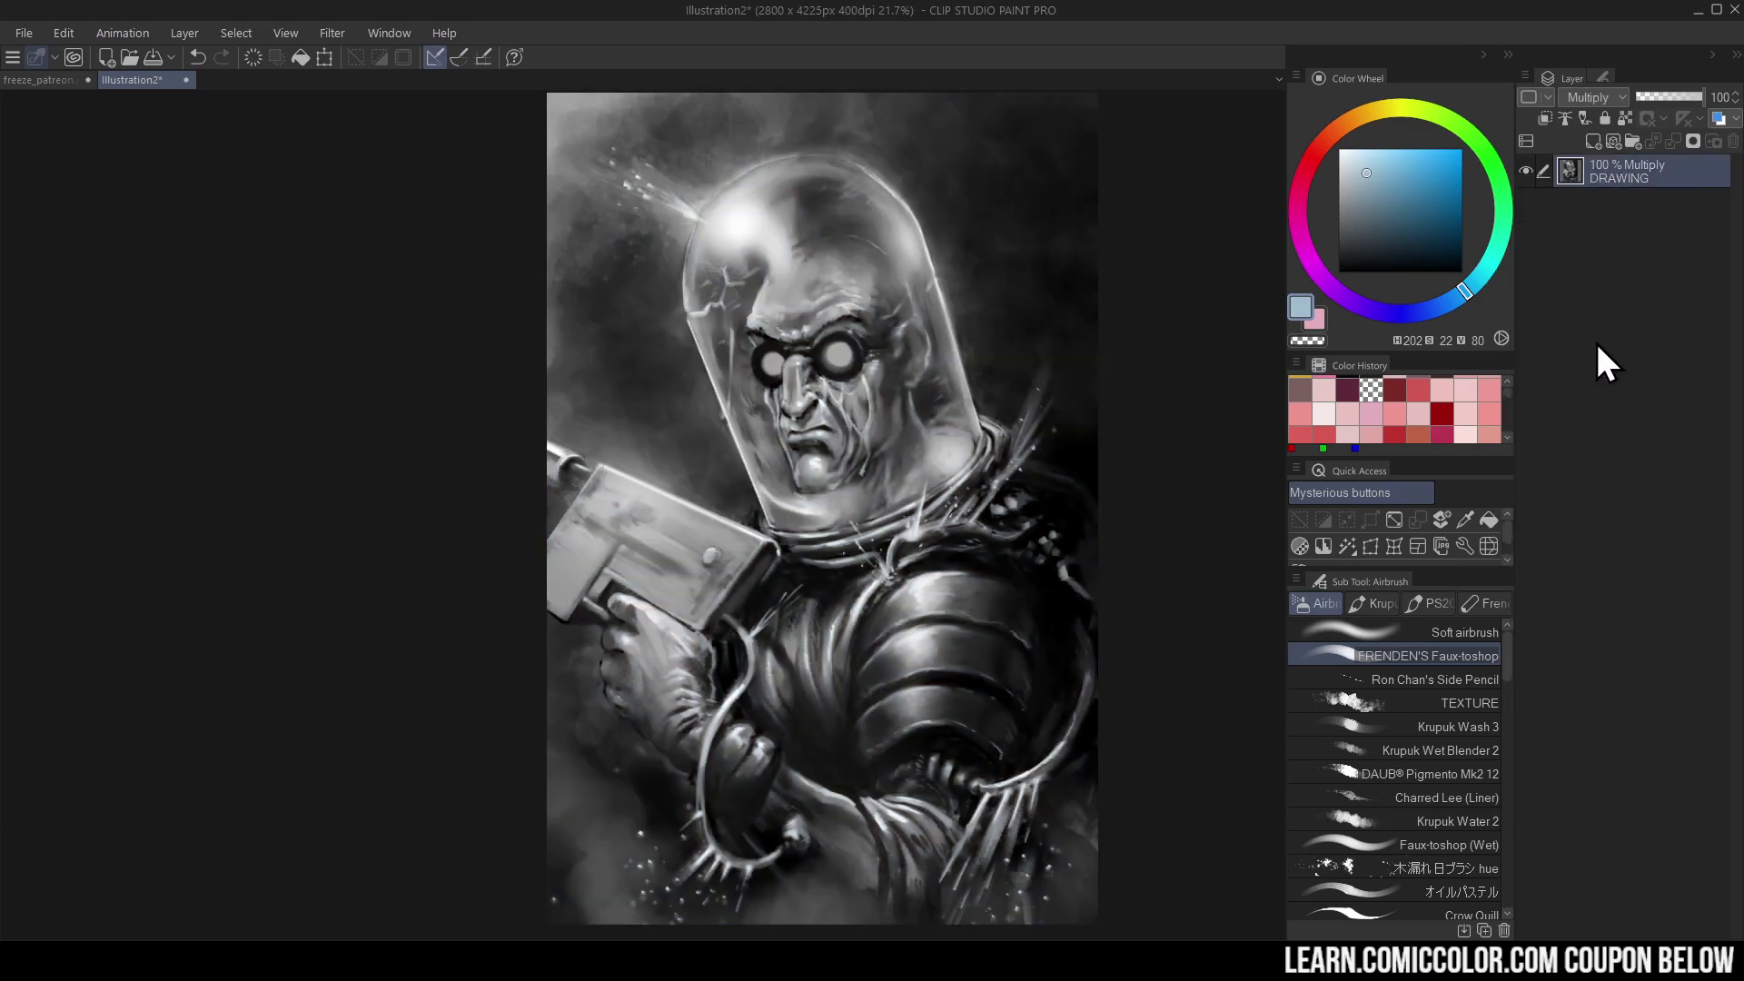
click(1592, 98)
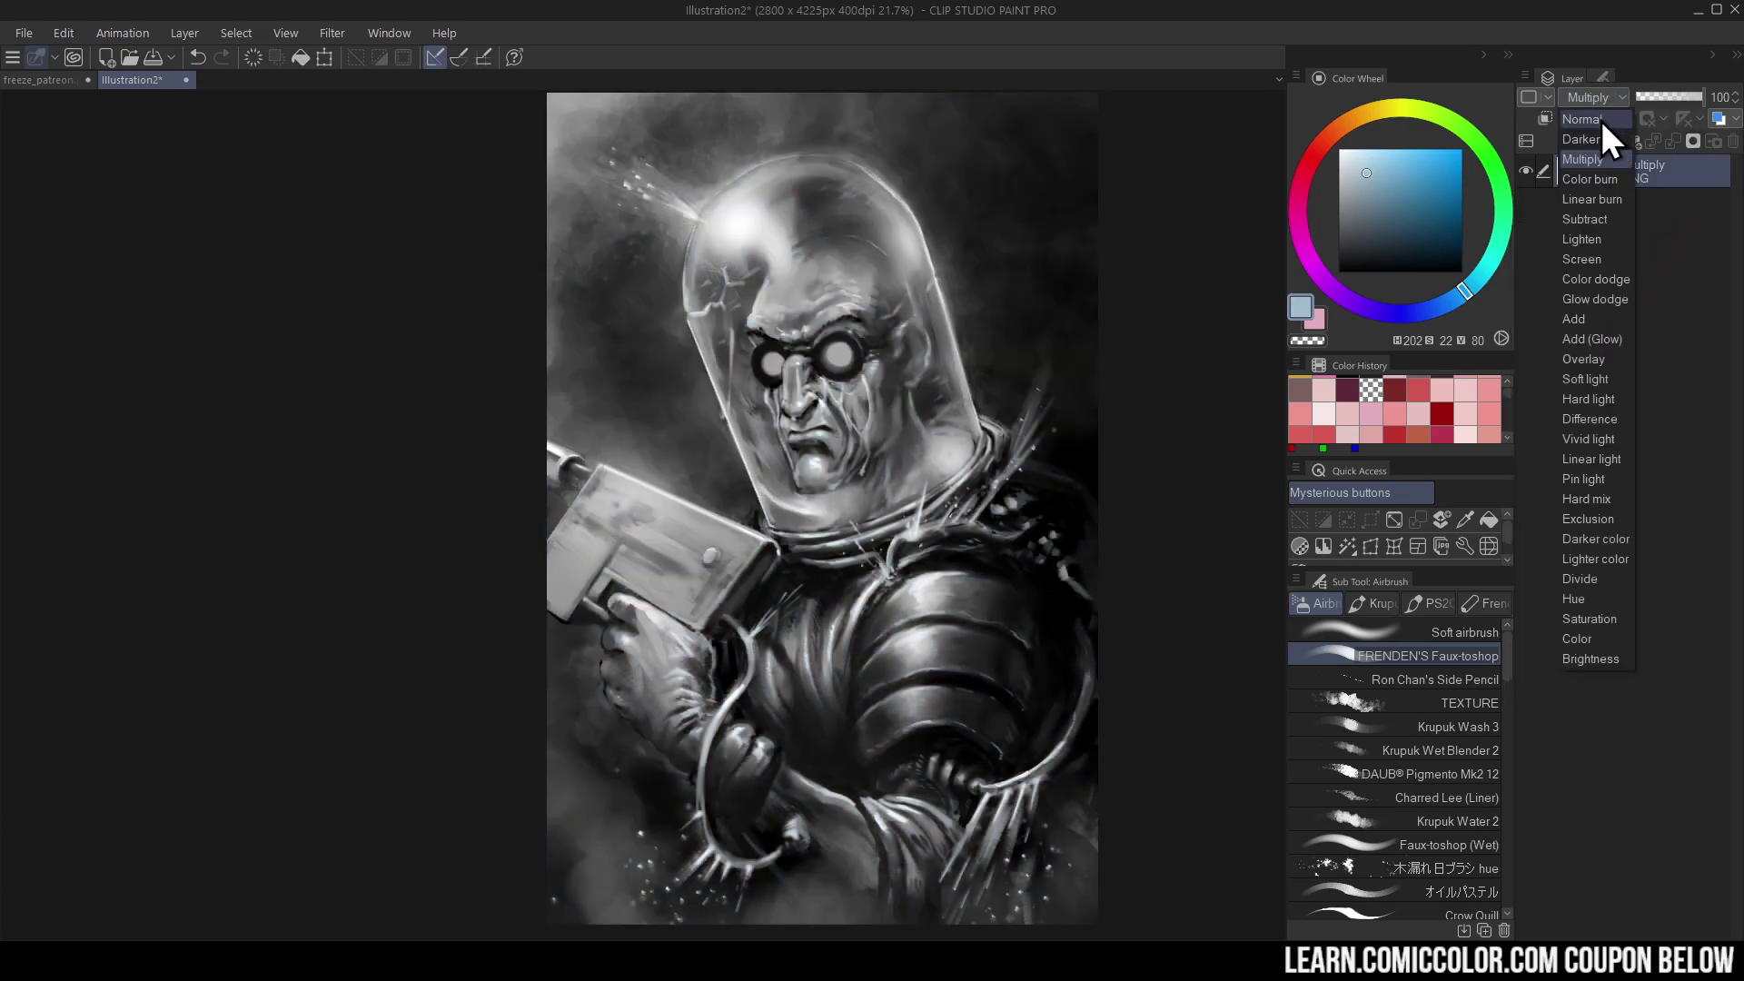
click(1601, 119)
Add a raster layer above DRAWING, try light blue strokes across the figure in Normal mode, and undo them
key(m)
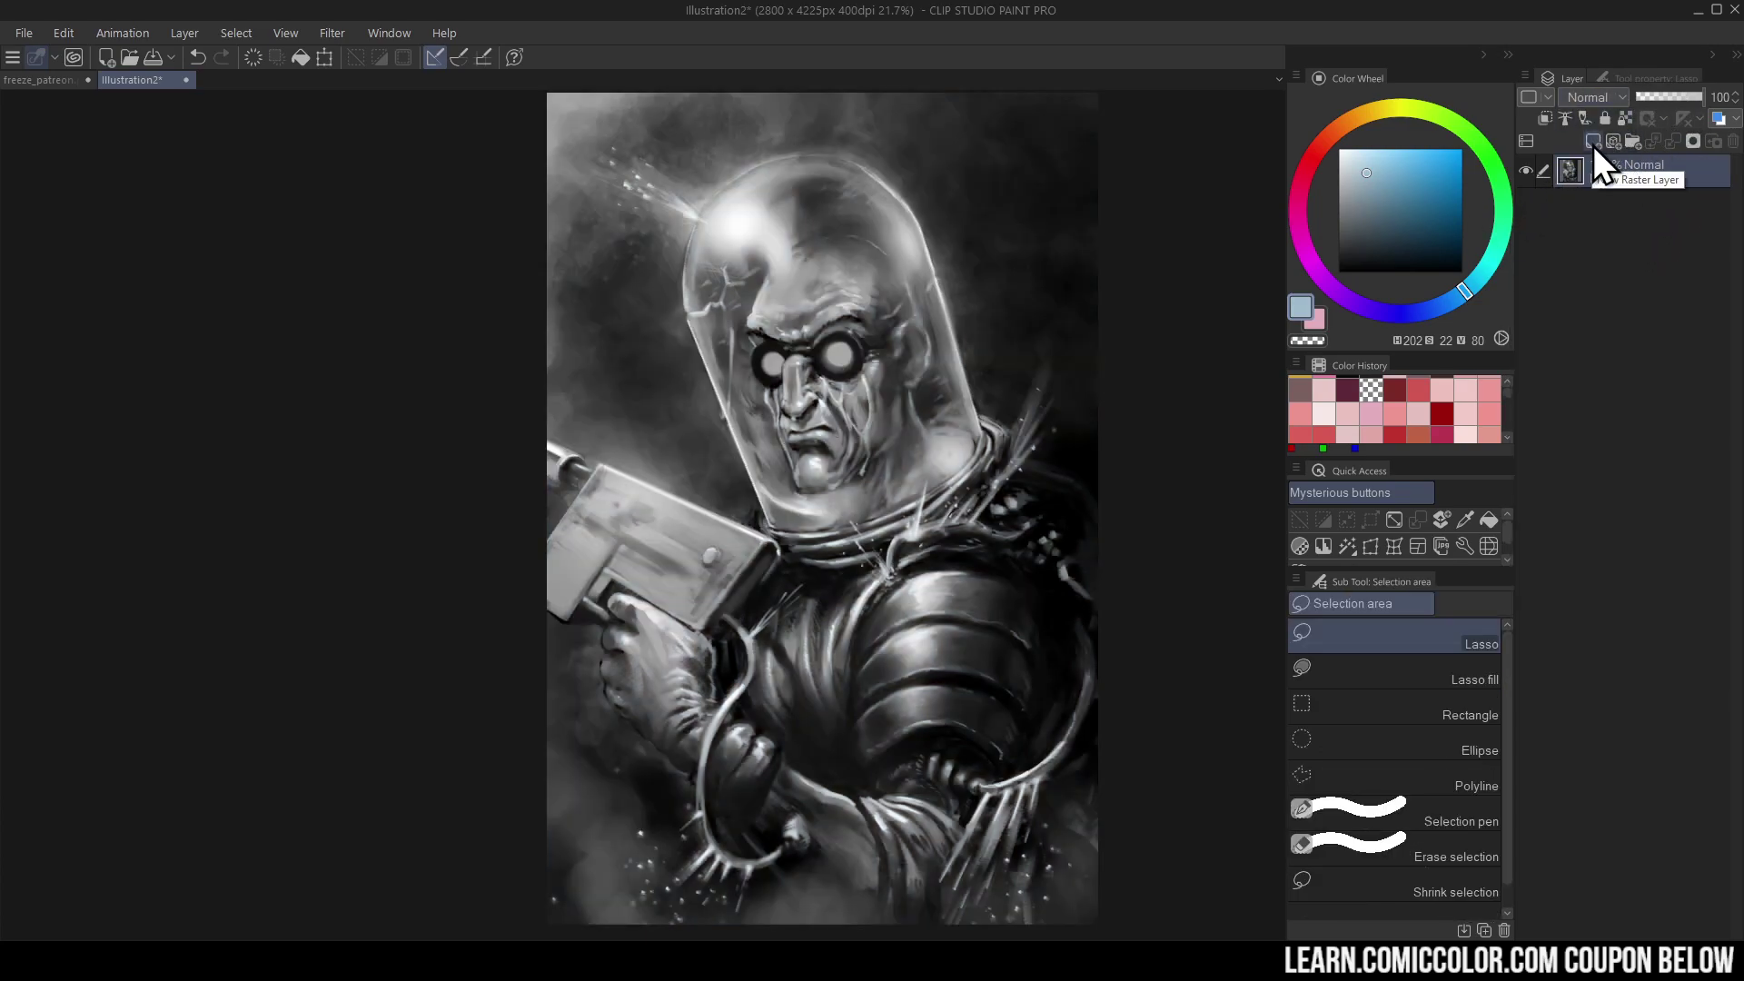
click(1594, 144)
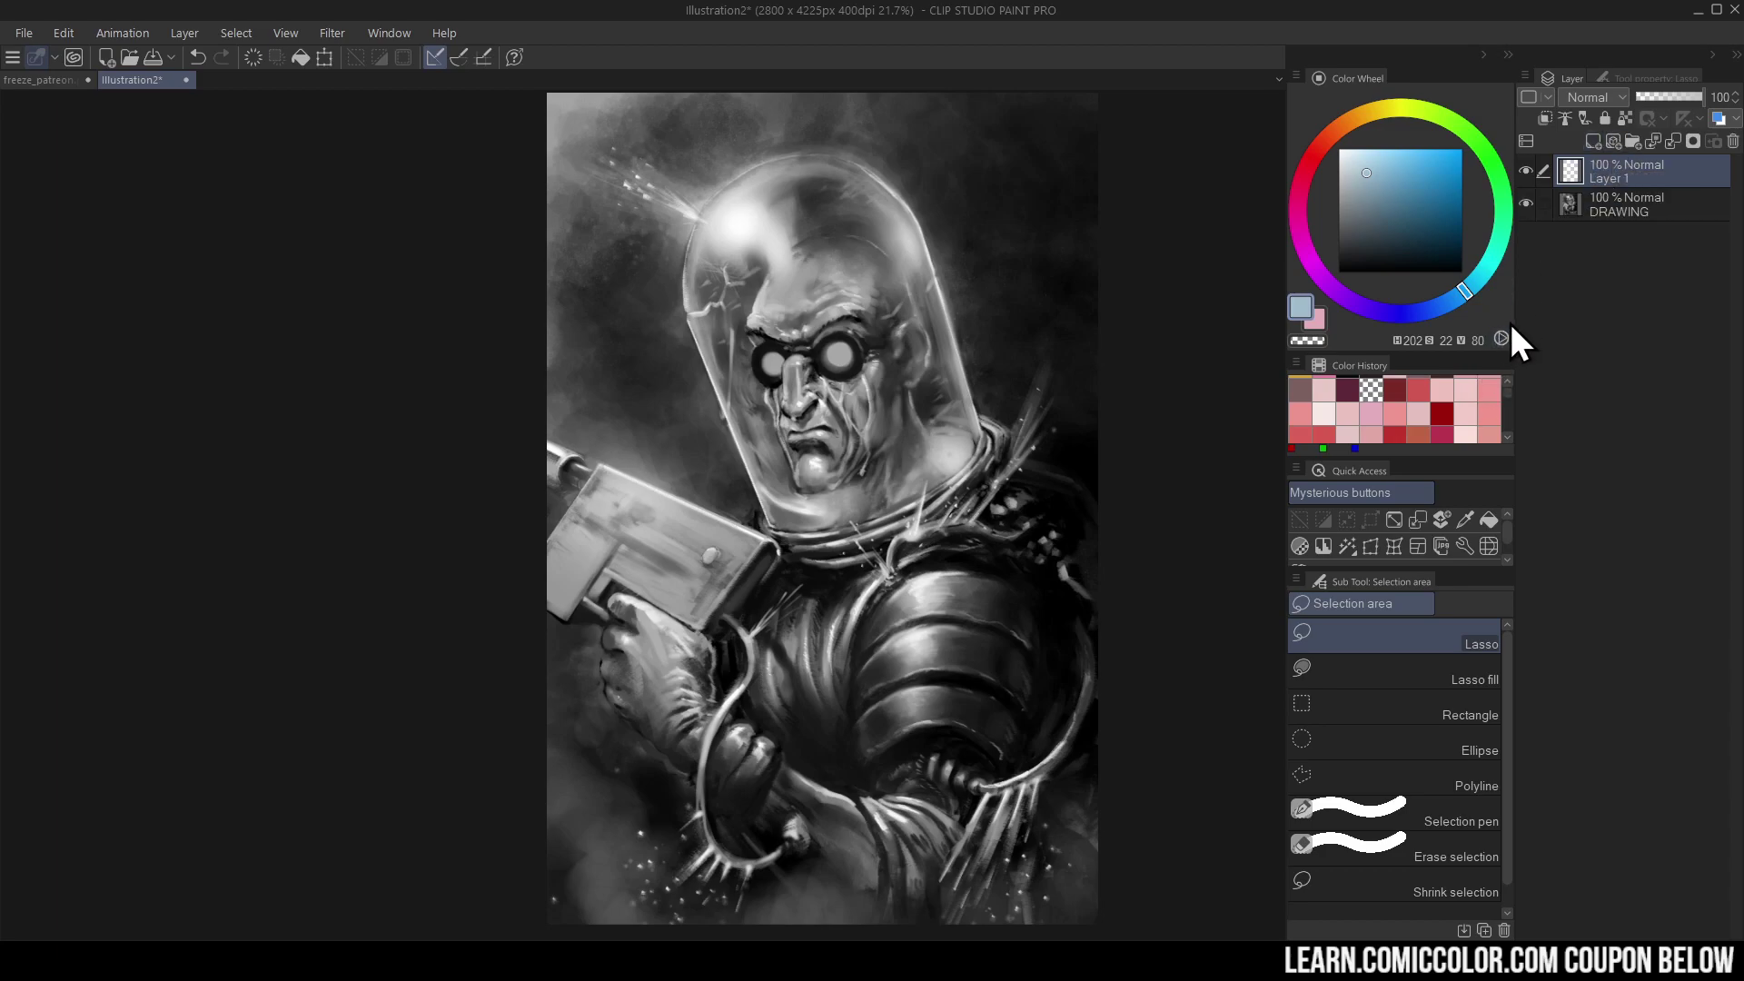
key(b)
mouse_move(900, 317)
mouse_down()
mouse_move(678, 560)
mouse_move(918, 586)
mouse_up()
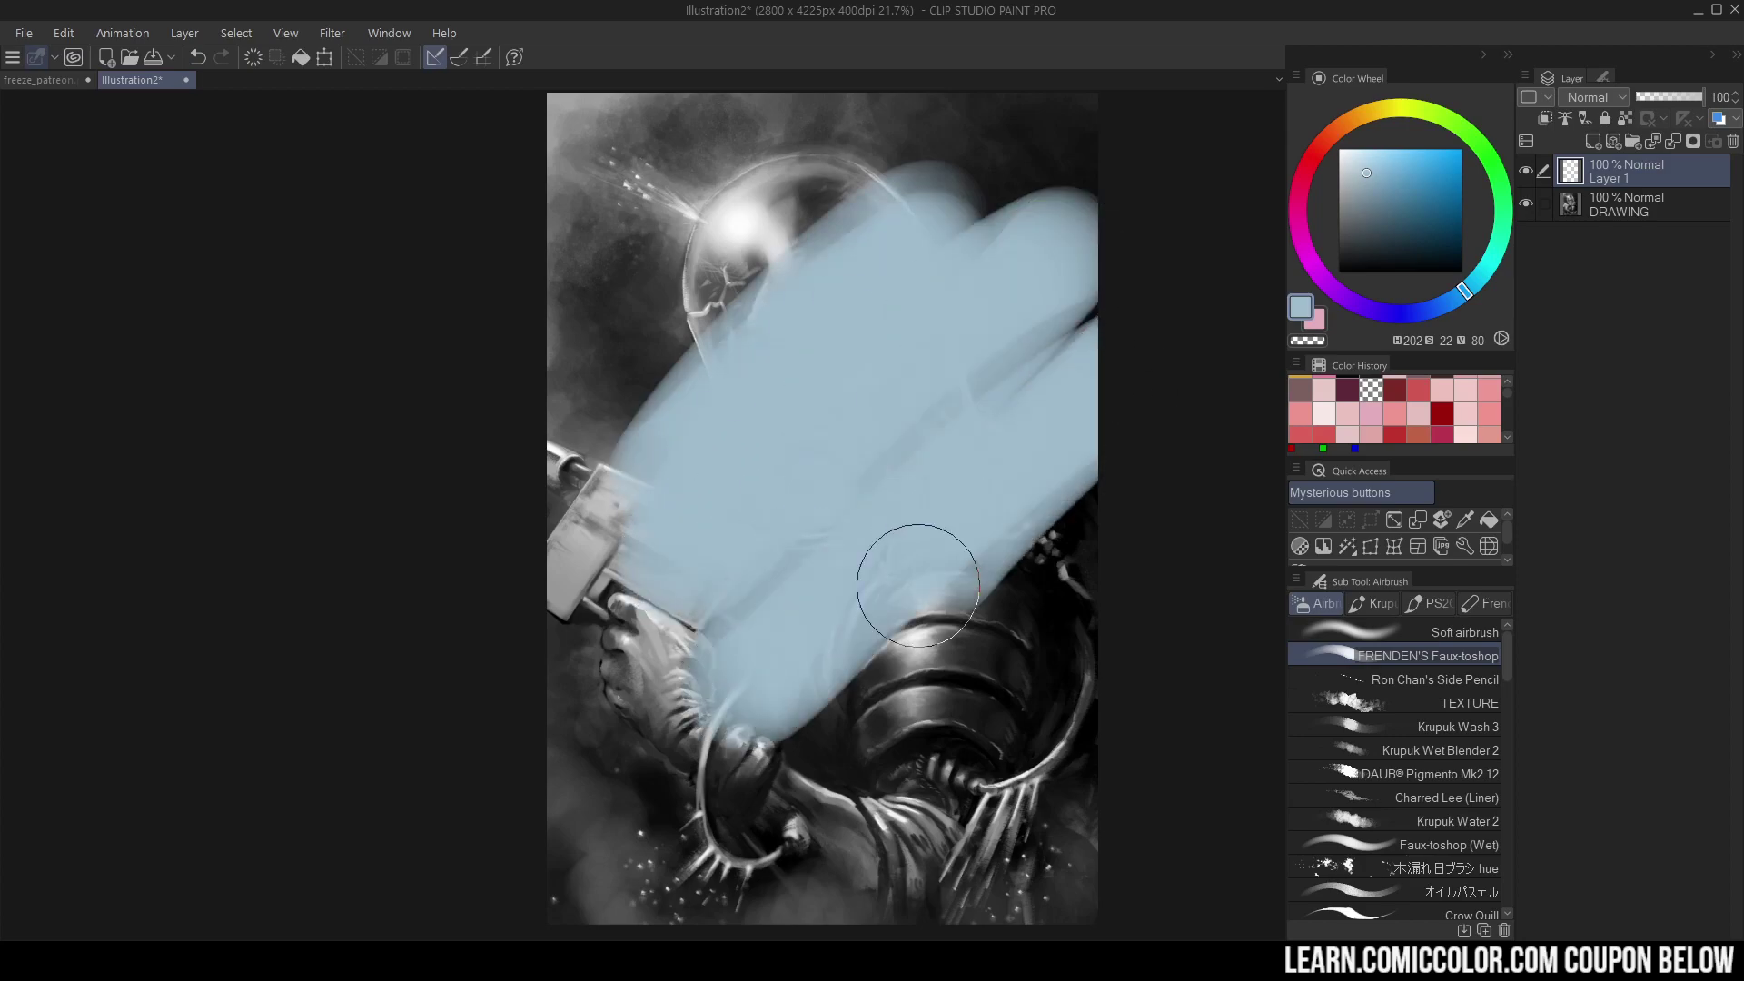
key(ctrl+z)
key(ctrl+z)
Set Layer 1 to Overlay blending and paint a muted blue over the figure on it
click(1616, 98)
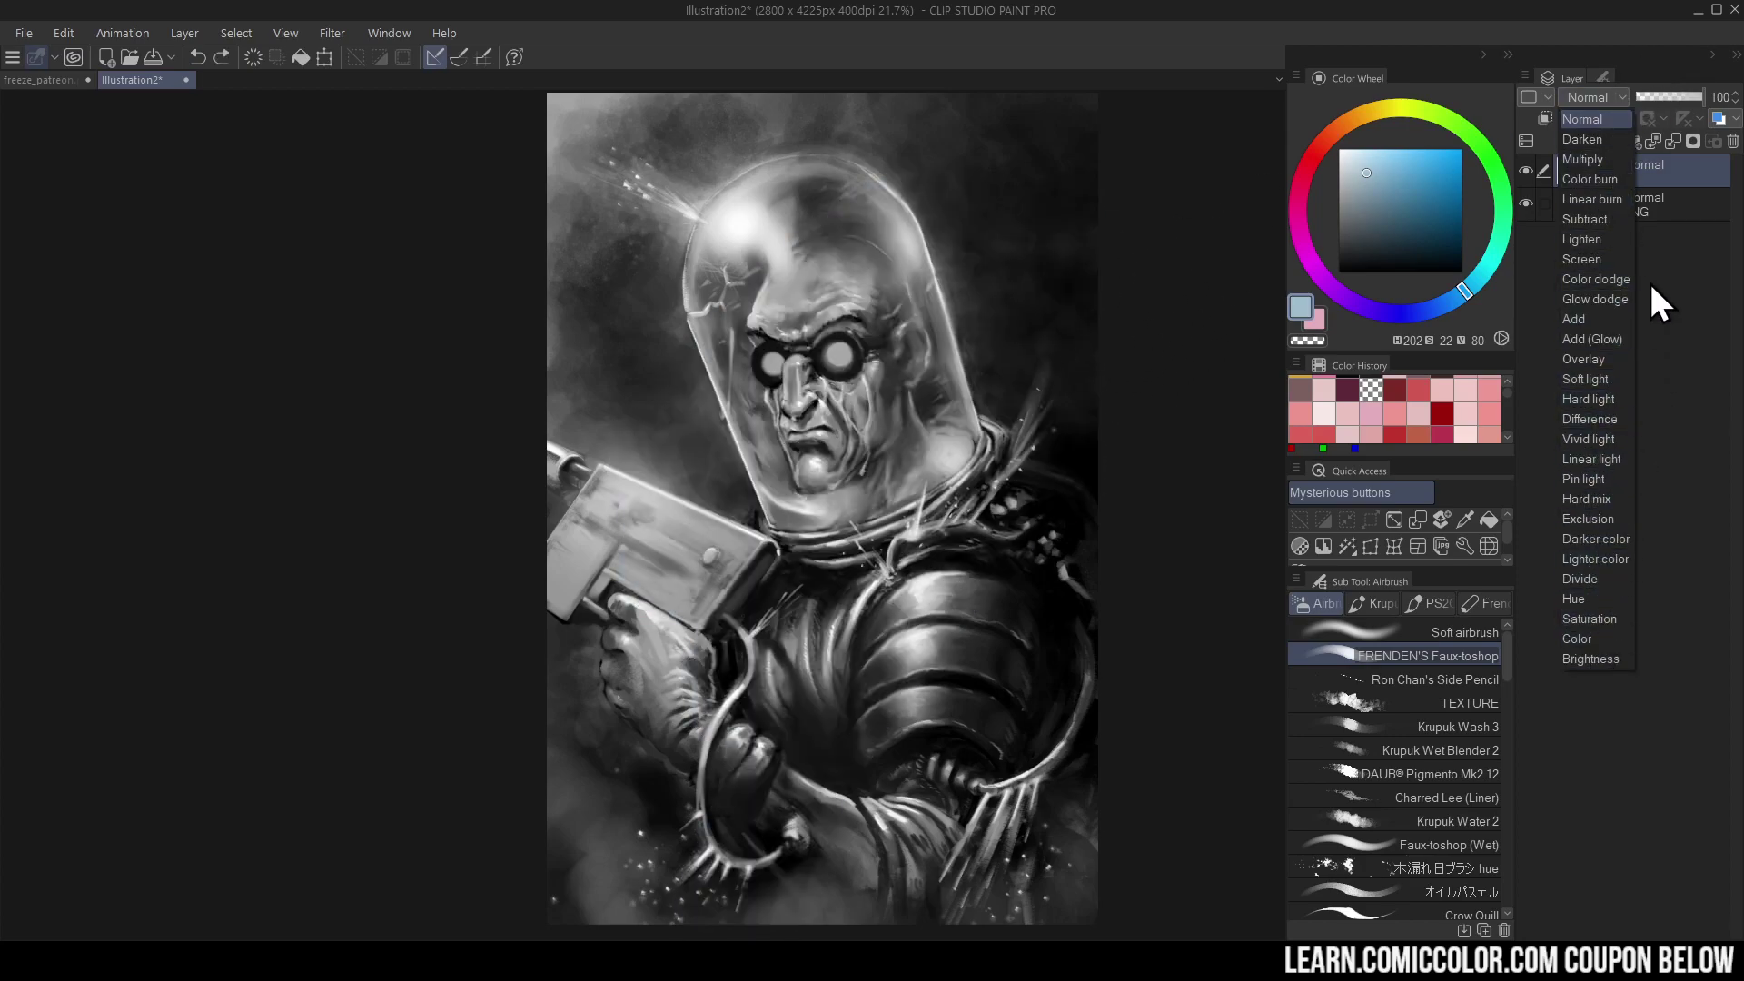
click(1595, 360)
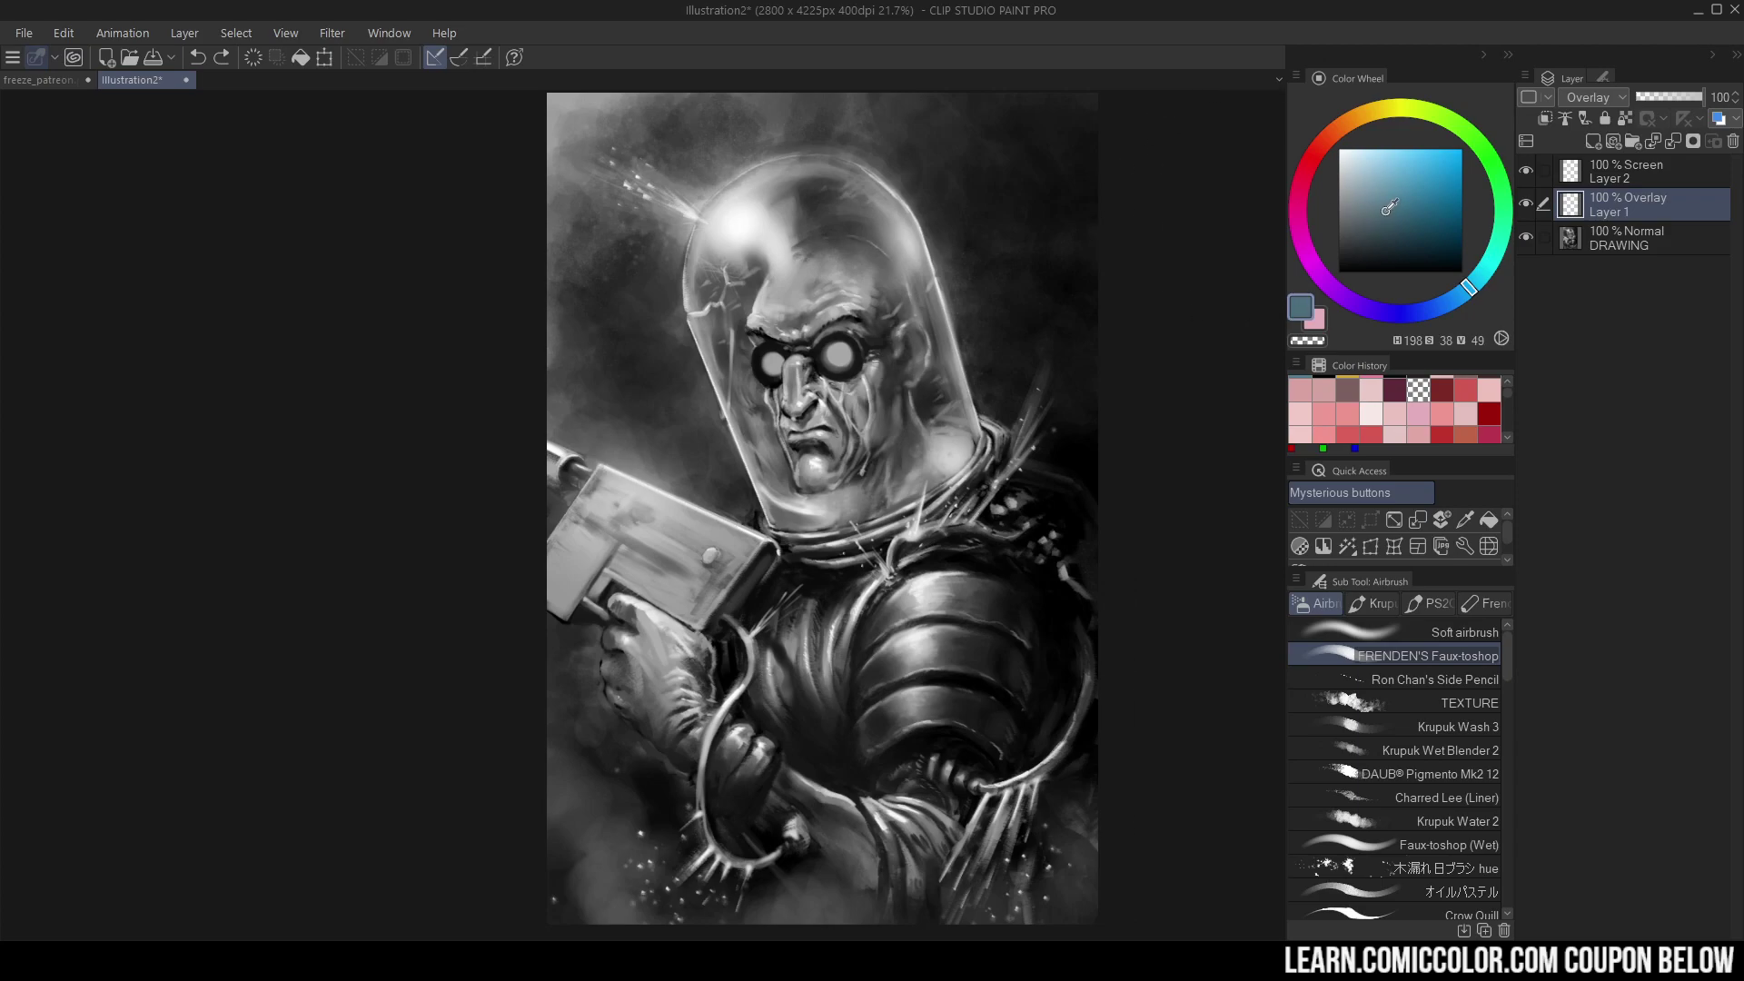
drag(1390, 212, 1396, 208)
click(1398, 201)
drag(1398, 201, 1398, 203)
mouse_move(957, 246)
mouse_down()
mouse_move(743, 160)
mouse_move(534, 146)
mouse_move(792, 137)
mouse_move(1096, 162)
mouse_move(595, 224)
mouse_move(702, 275)
mouse_move(1143, 305)
mouse_move(861, 332)
mouse_move(537, 437)
mouse_move(973, 423)
mouse_move(1045, 473)
mouse_move(579, 542)
mouse_move(805, 565)
mouse_move(1087, 629)
mouse_move(661, 694)
mouse_move(723, 777)
mouse_up()
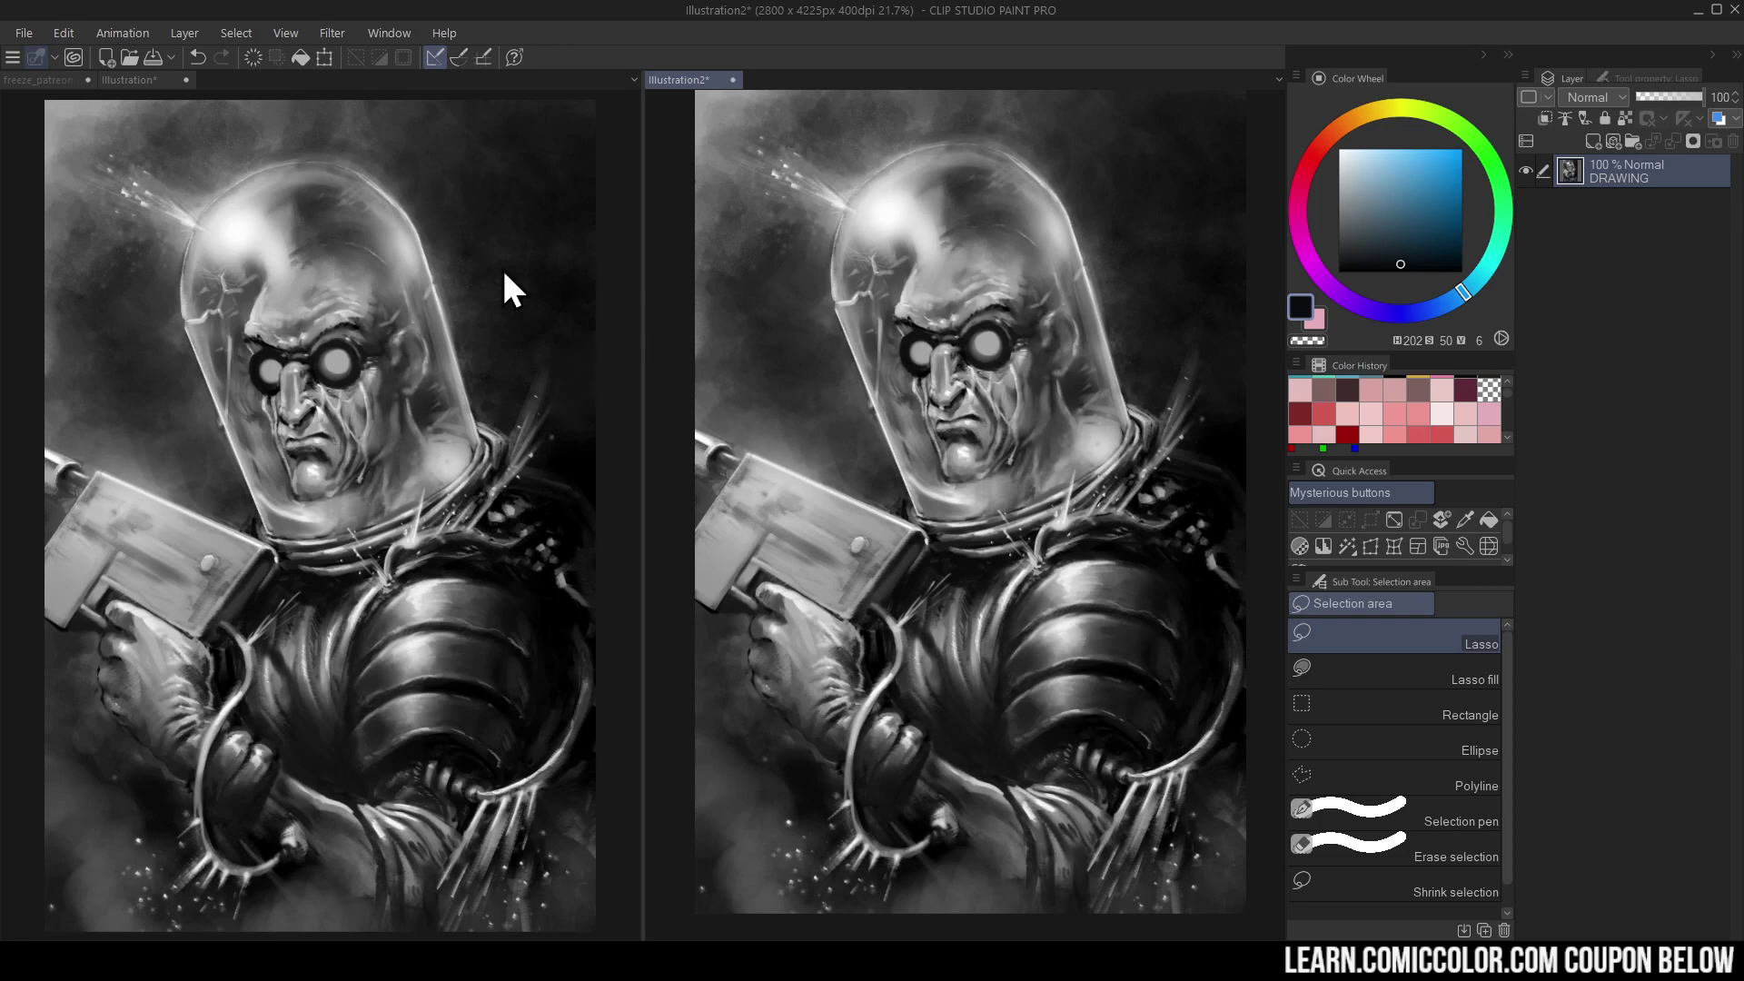
In the Illustration document, airbrush blue (H 202, S 44, V 49) over the whole canvas on Layer 1, beneath the Multiply drawing
click(503, 273)
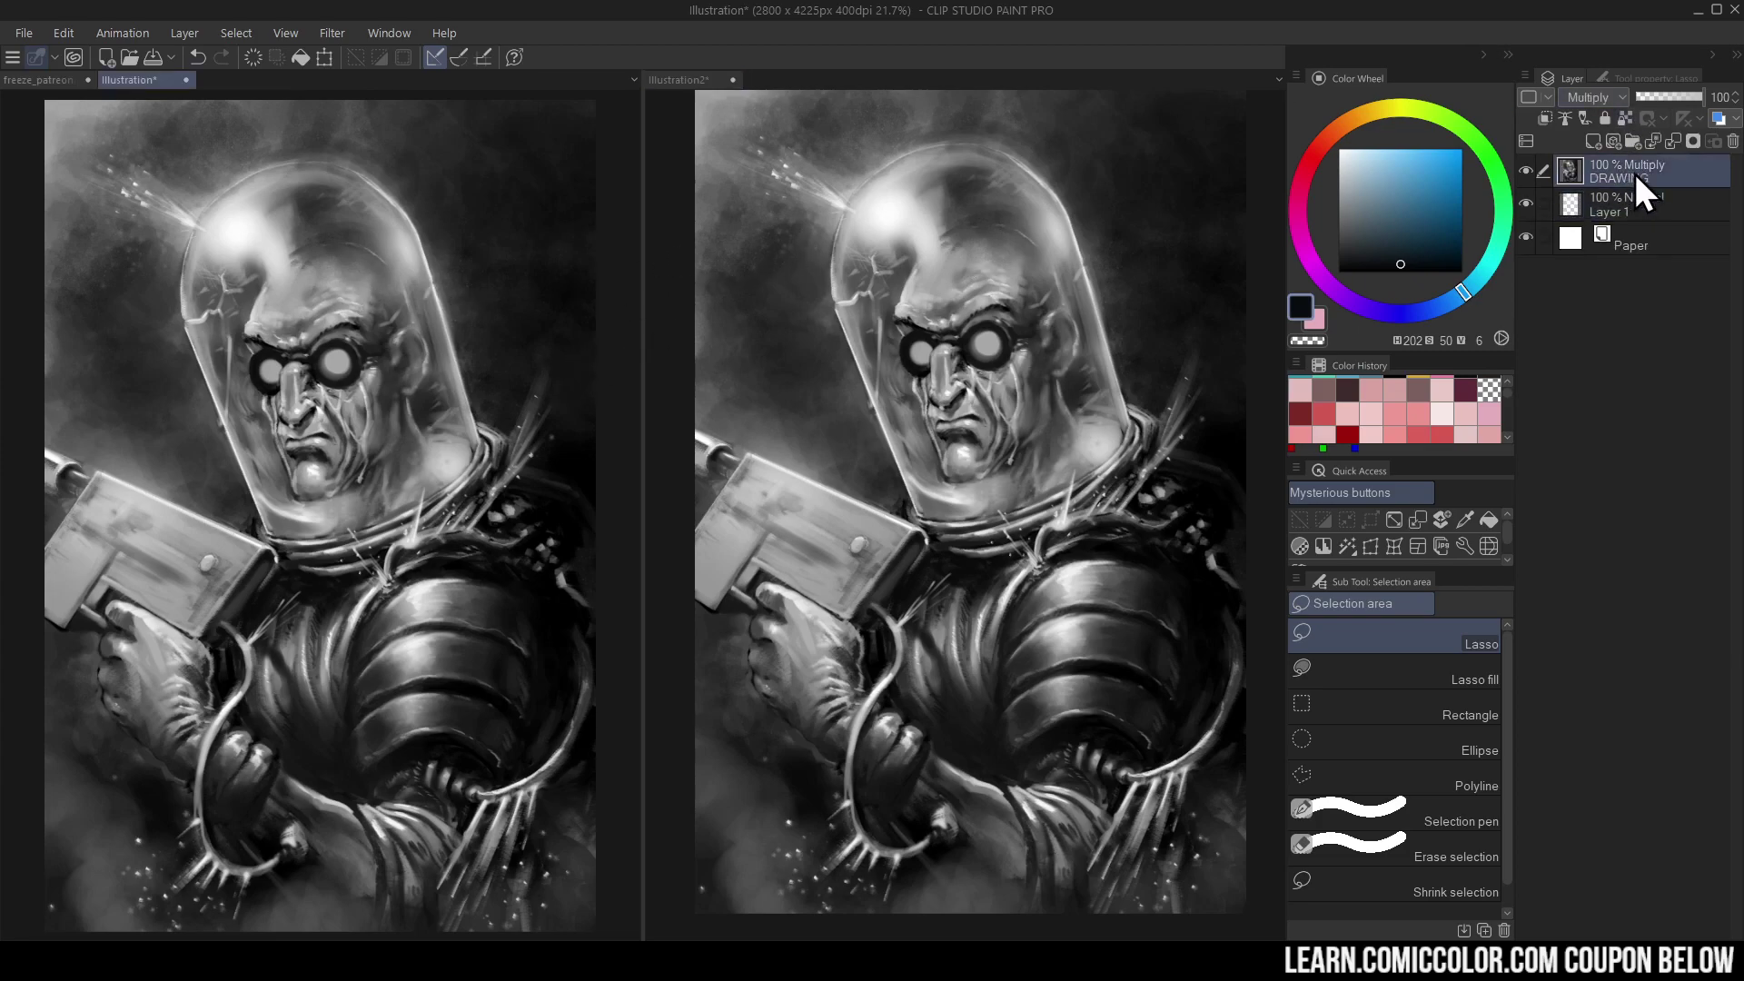
click(1606, 194)
click(1398, 205)
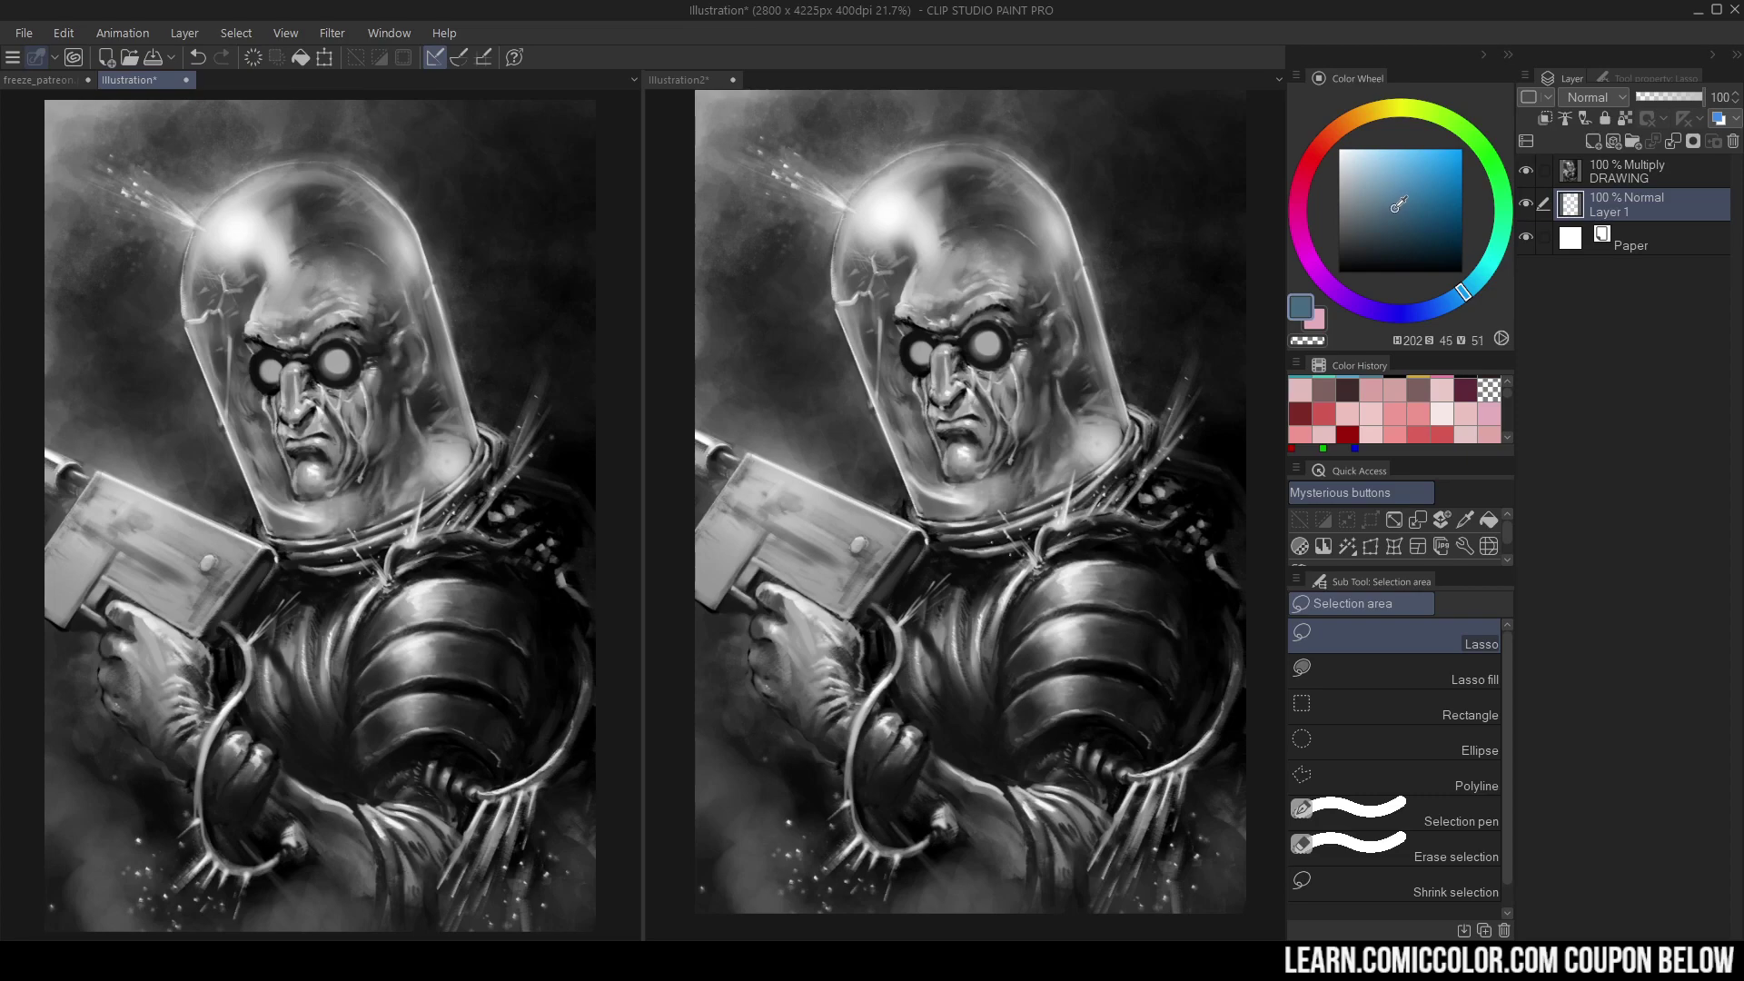
drag(1395, 208, 1392, 212)
key(b)
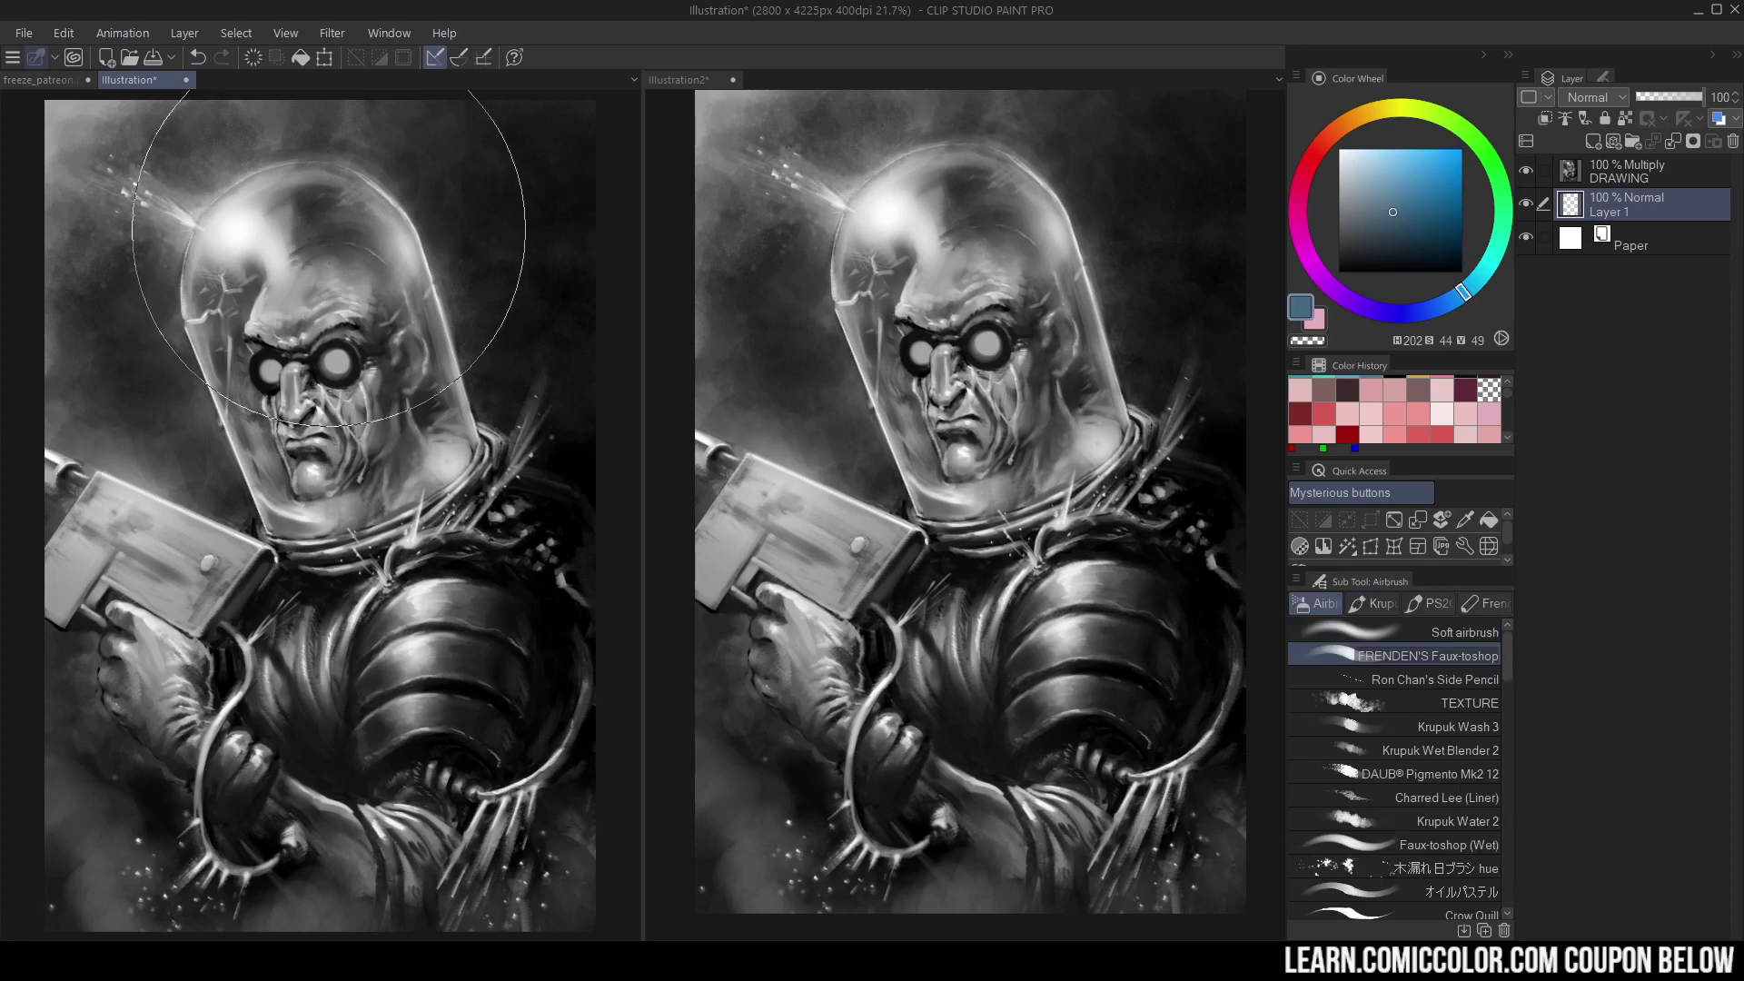
mouse_move(329, 230)
mouse_down()
mouse_move(342, 175)
mouse_move(487, 759)
mouse_move(175, 720)
mouse_move(232, 790)
mouse_move(476, 682)
mouse_up()
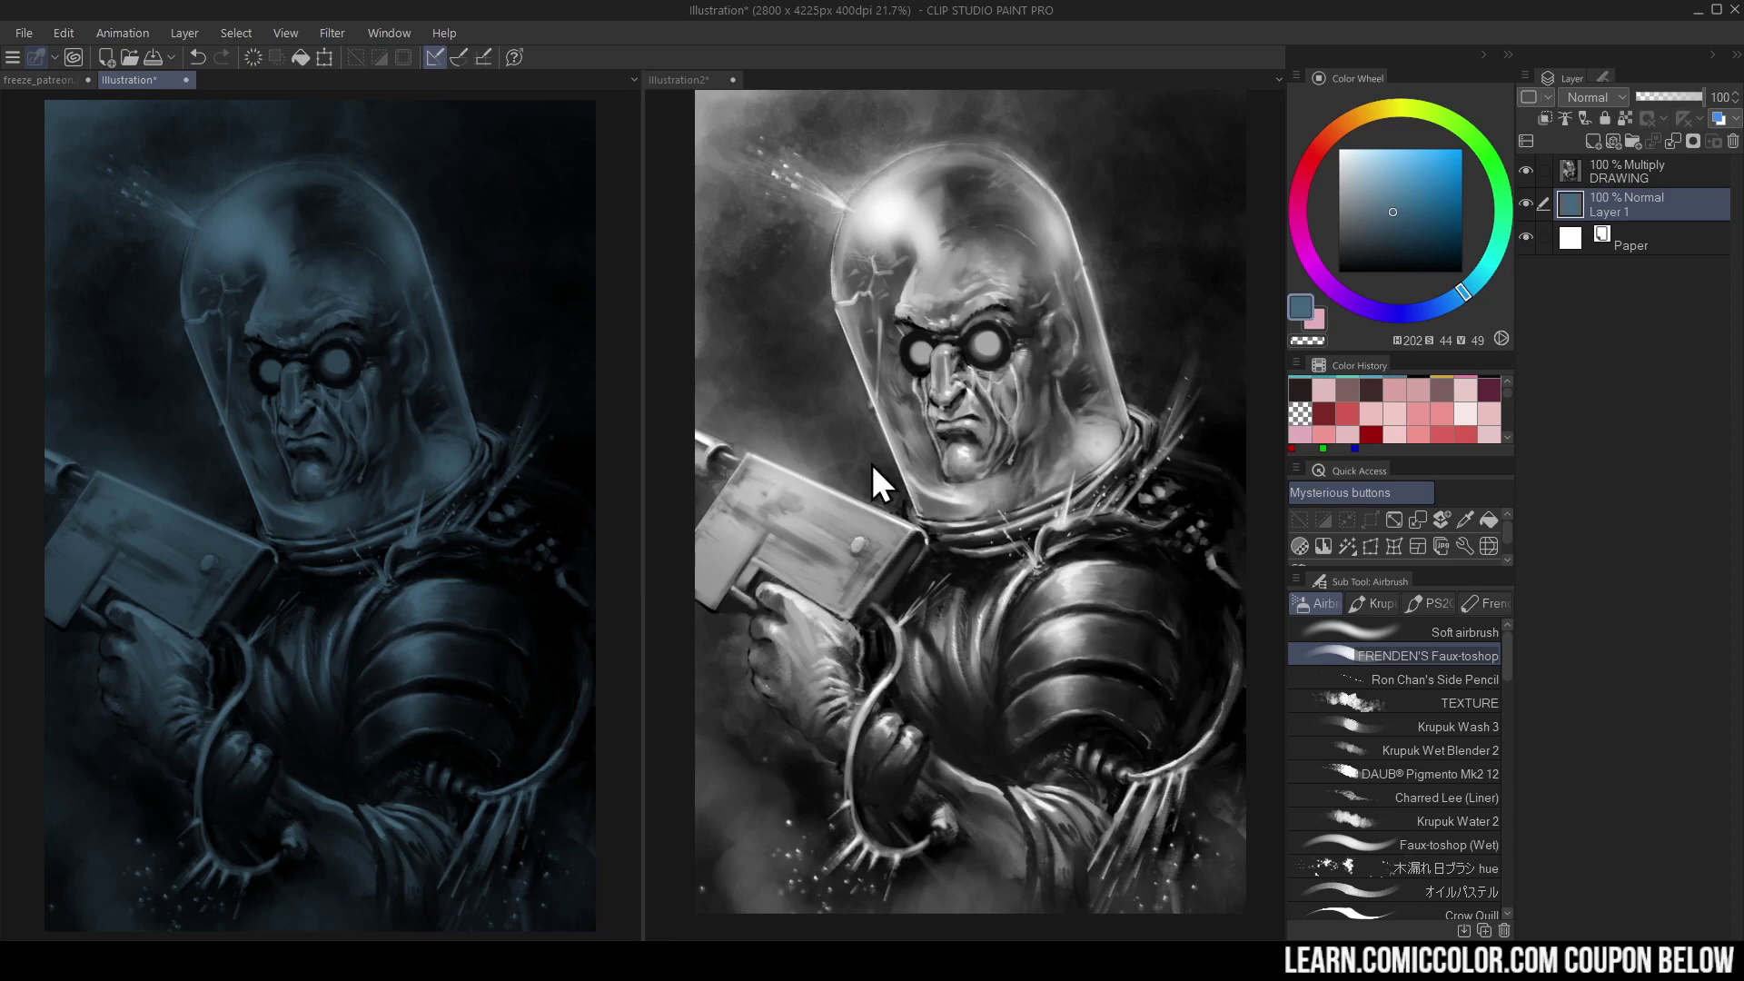
In Illustration2, add a raster layer above DRAWING, set it to Overlay, and cover the whole canvas with the same blue
click(1052, 338)
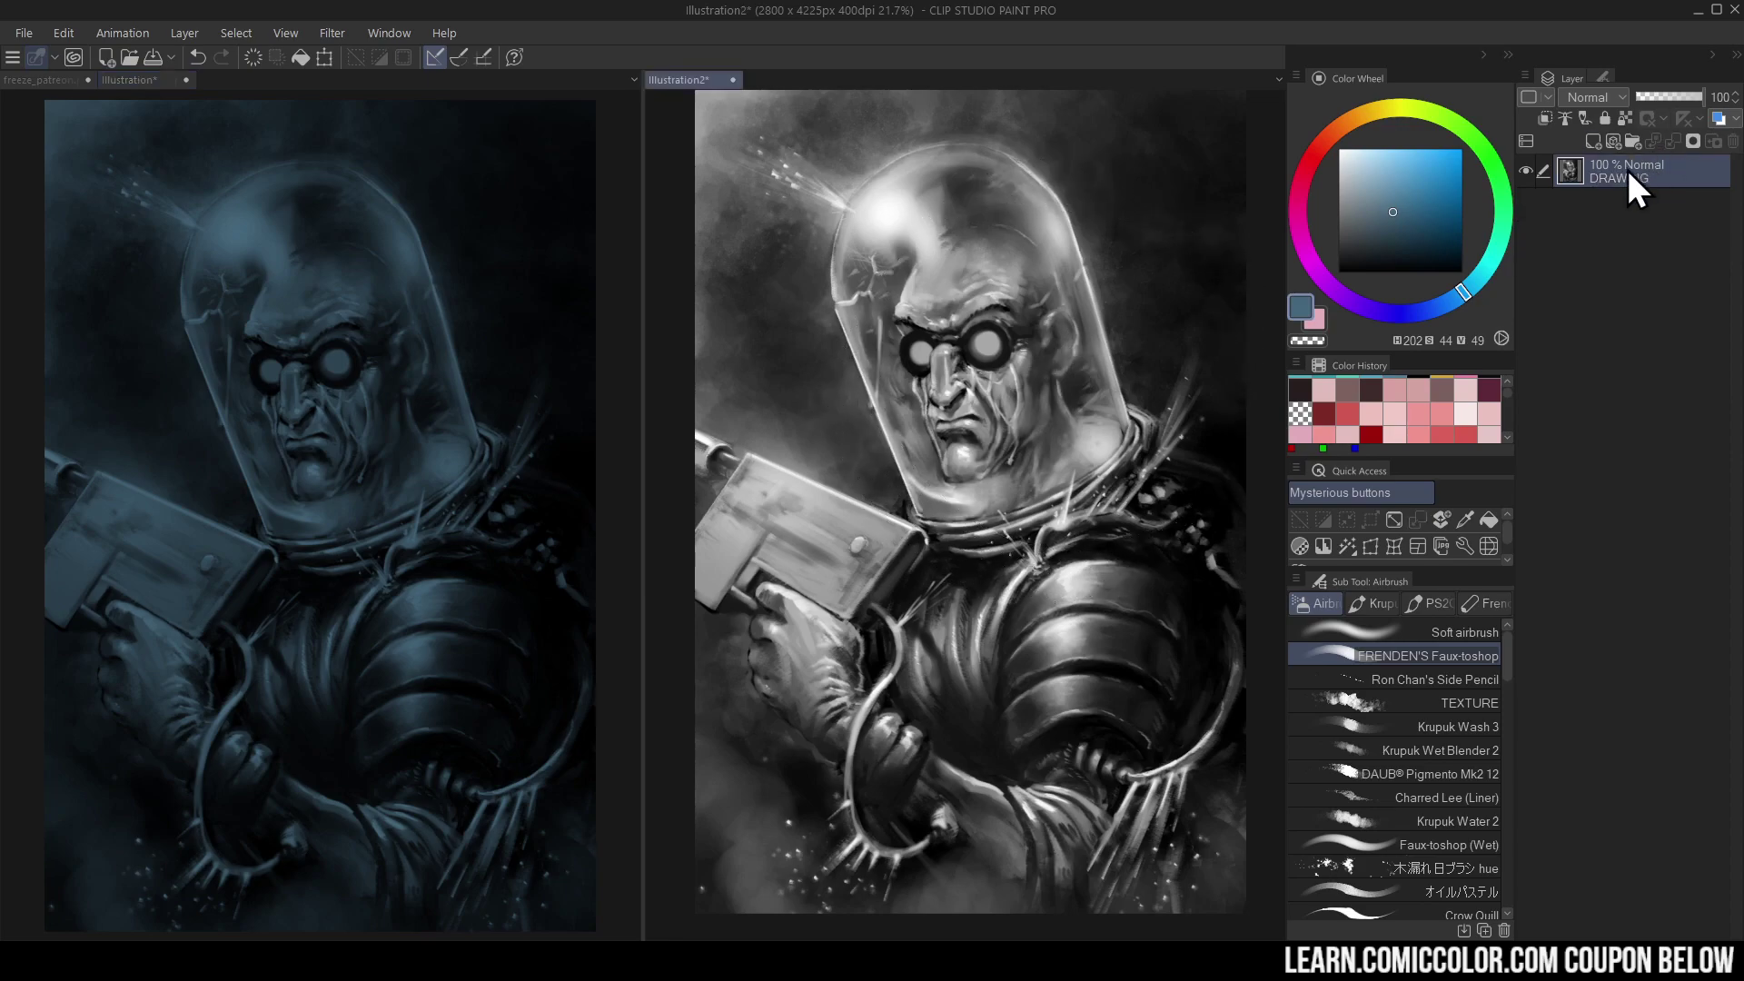
click(1592, 142)
click(1622, 97)
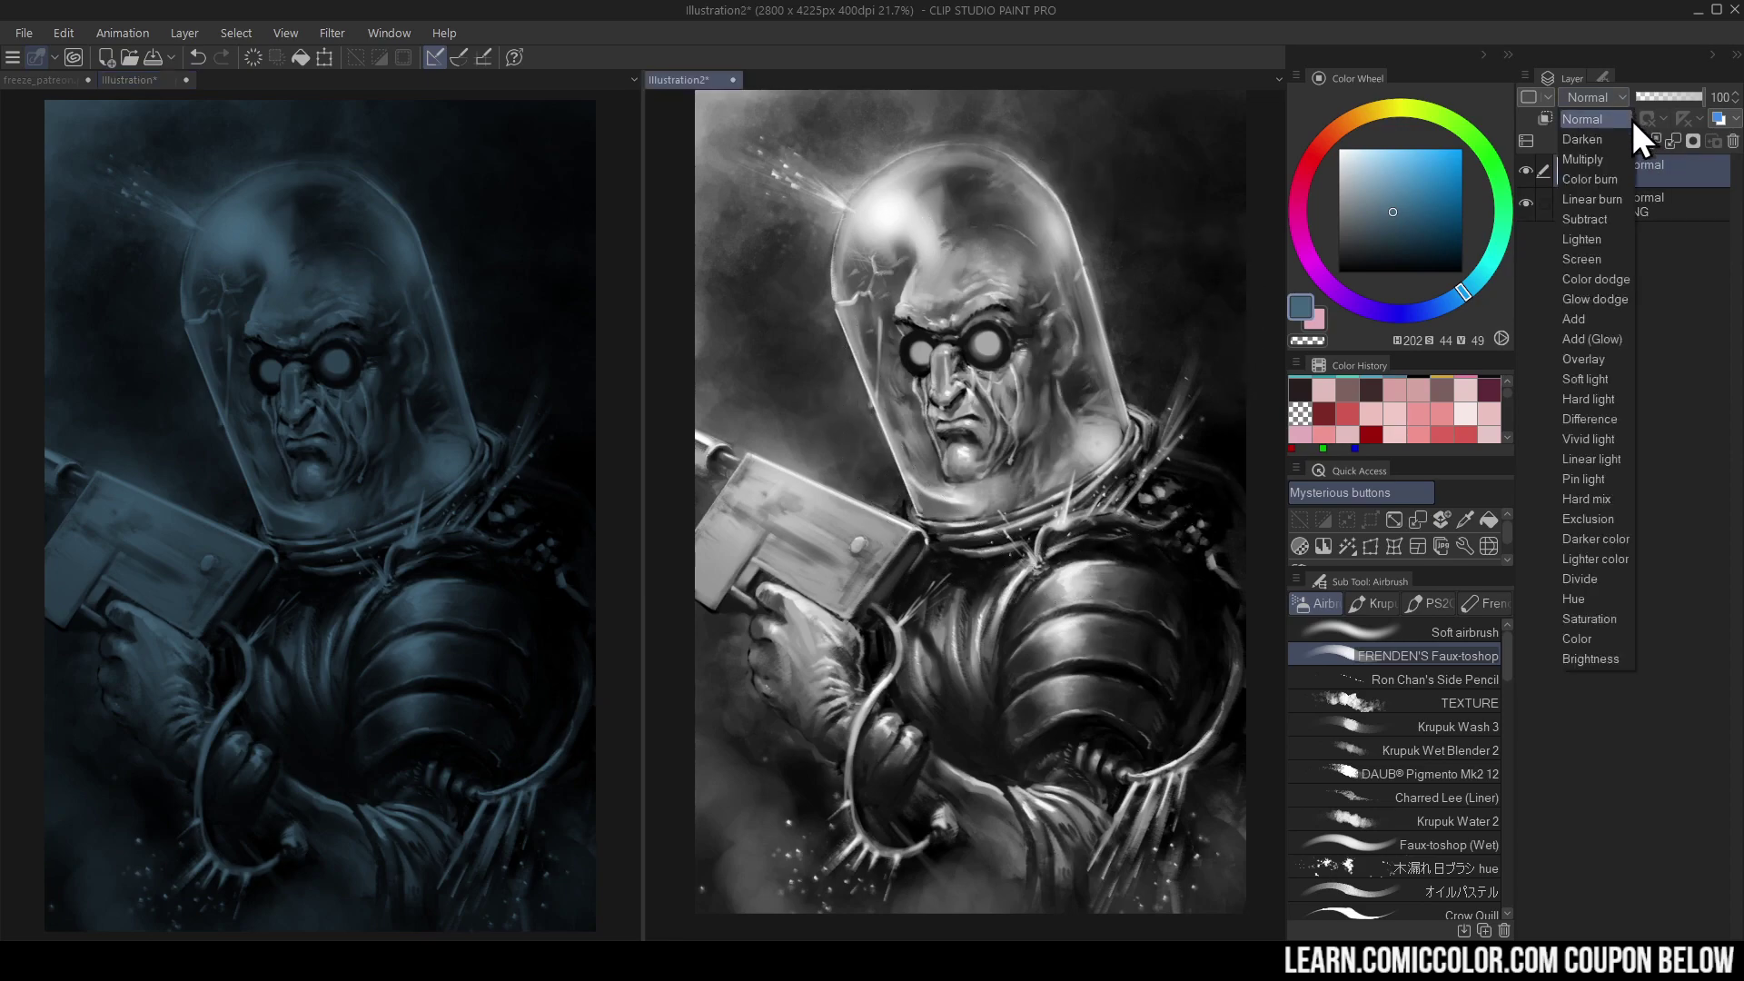
click(1606, 362)
mouse_move(840, 210)
mouse_down()
mouse_move(968, 142)
mouse_move(799, 197)
mouse_move(1103, 323)
mouse_move(860, 468)
mouse_move(772, 427)
mouse_move(1071, 636)
mouse_move(872, 799)
mouse_move(873, 839)
mouse_move(1154, 401)
mouse_move(766, 129)
mouse_move(745, 690)
mouse_move(1219, 831)
mouse_up()
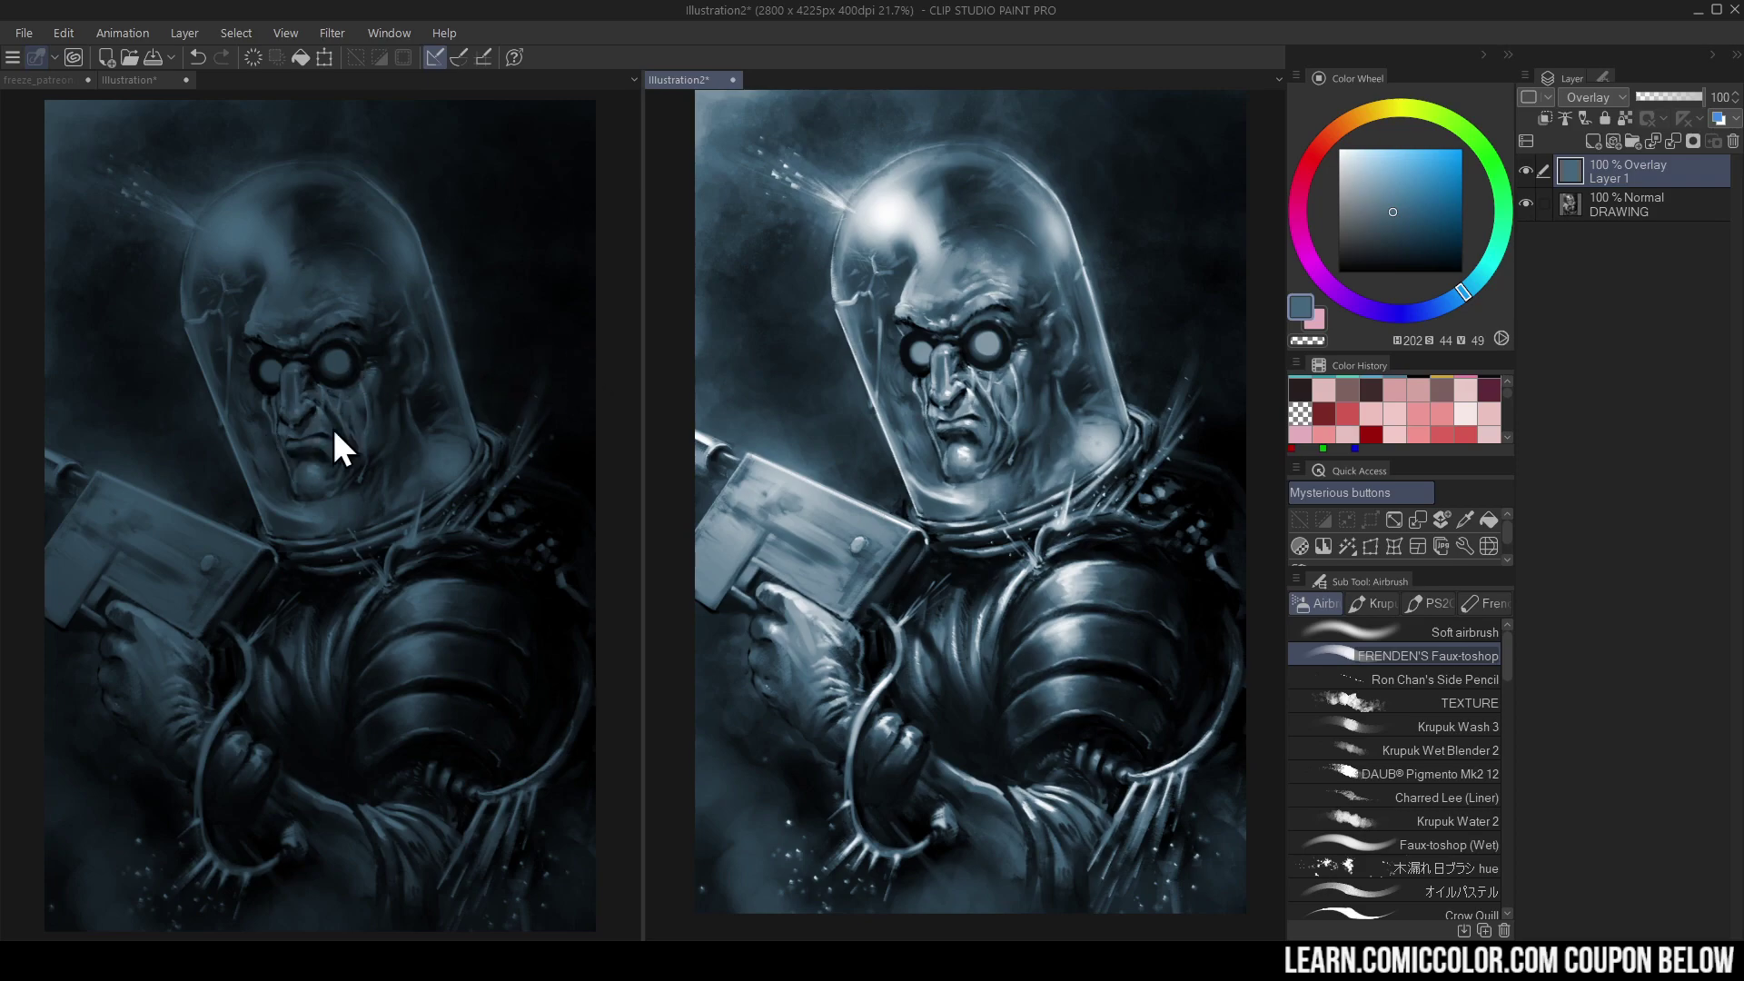
Paint teal (H 179, S 53, V 72) over the face and inside the helmet on Illustration2's Overlay layer
click(394, 368)
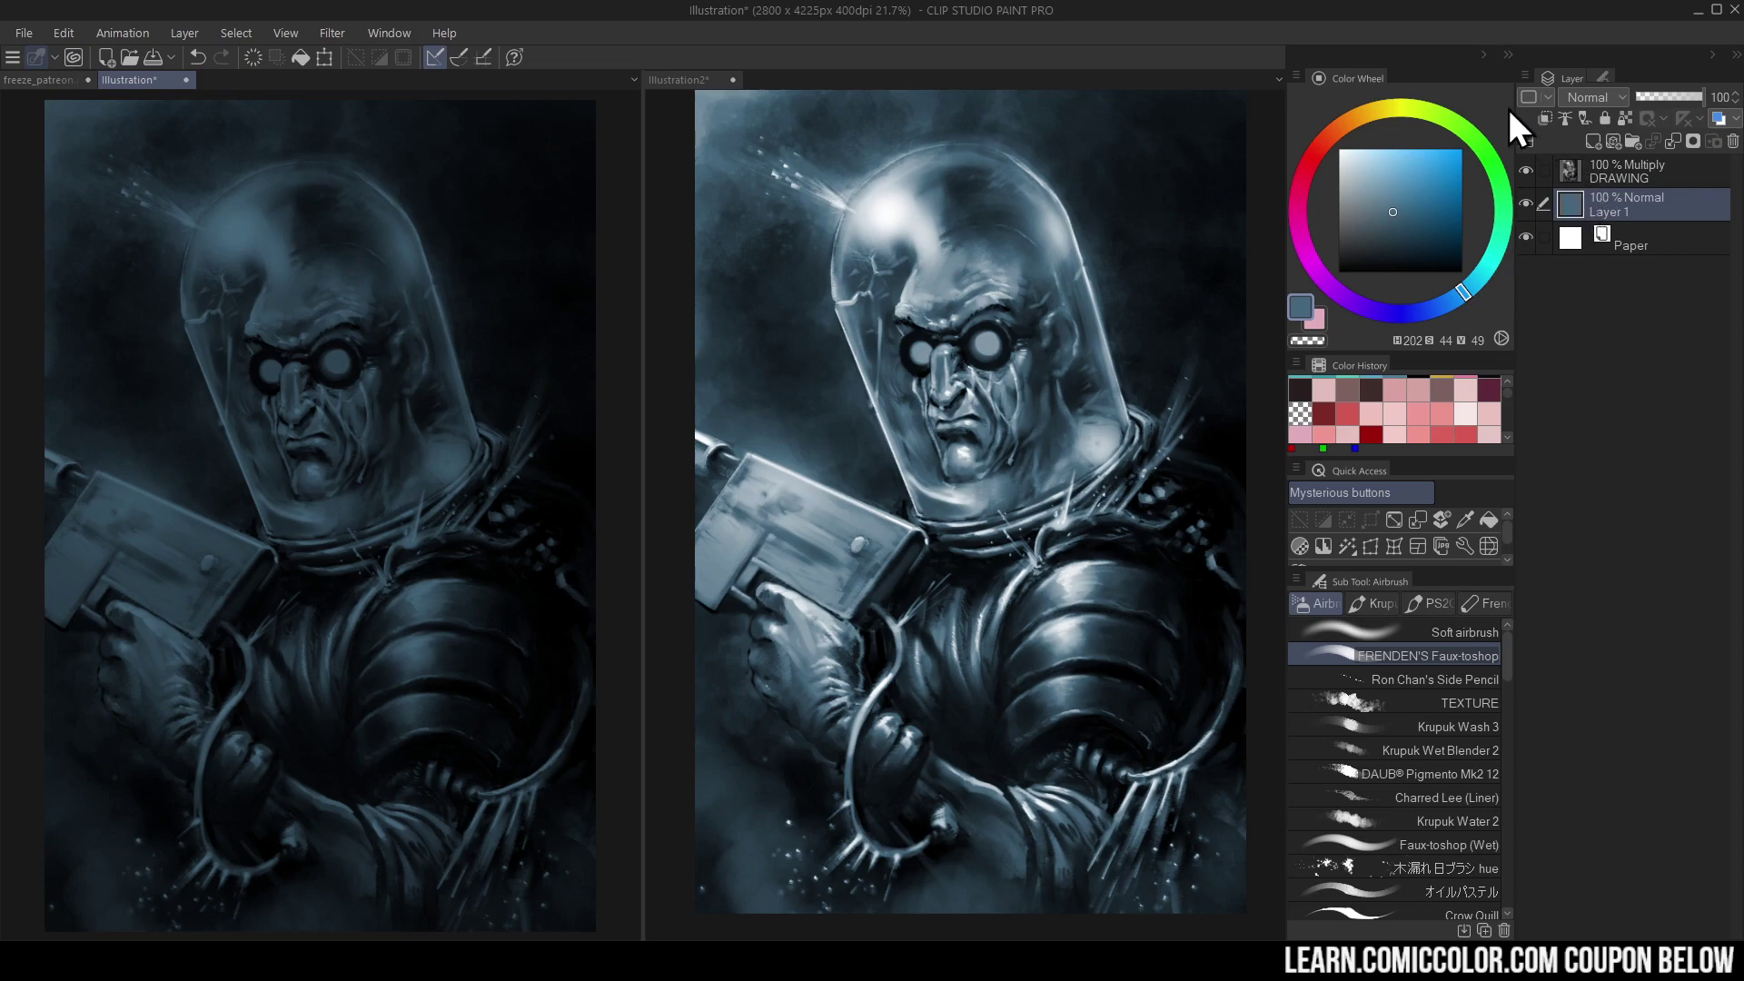
click(1490, 263)
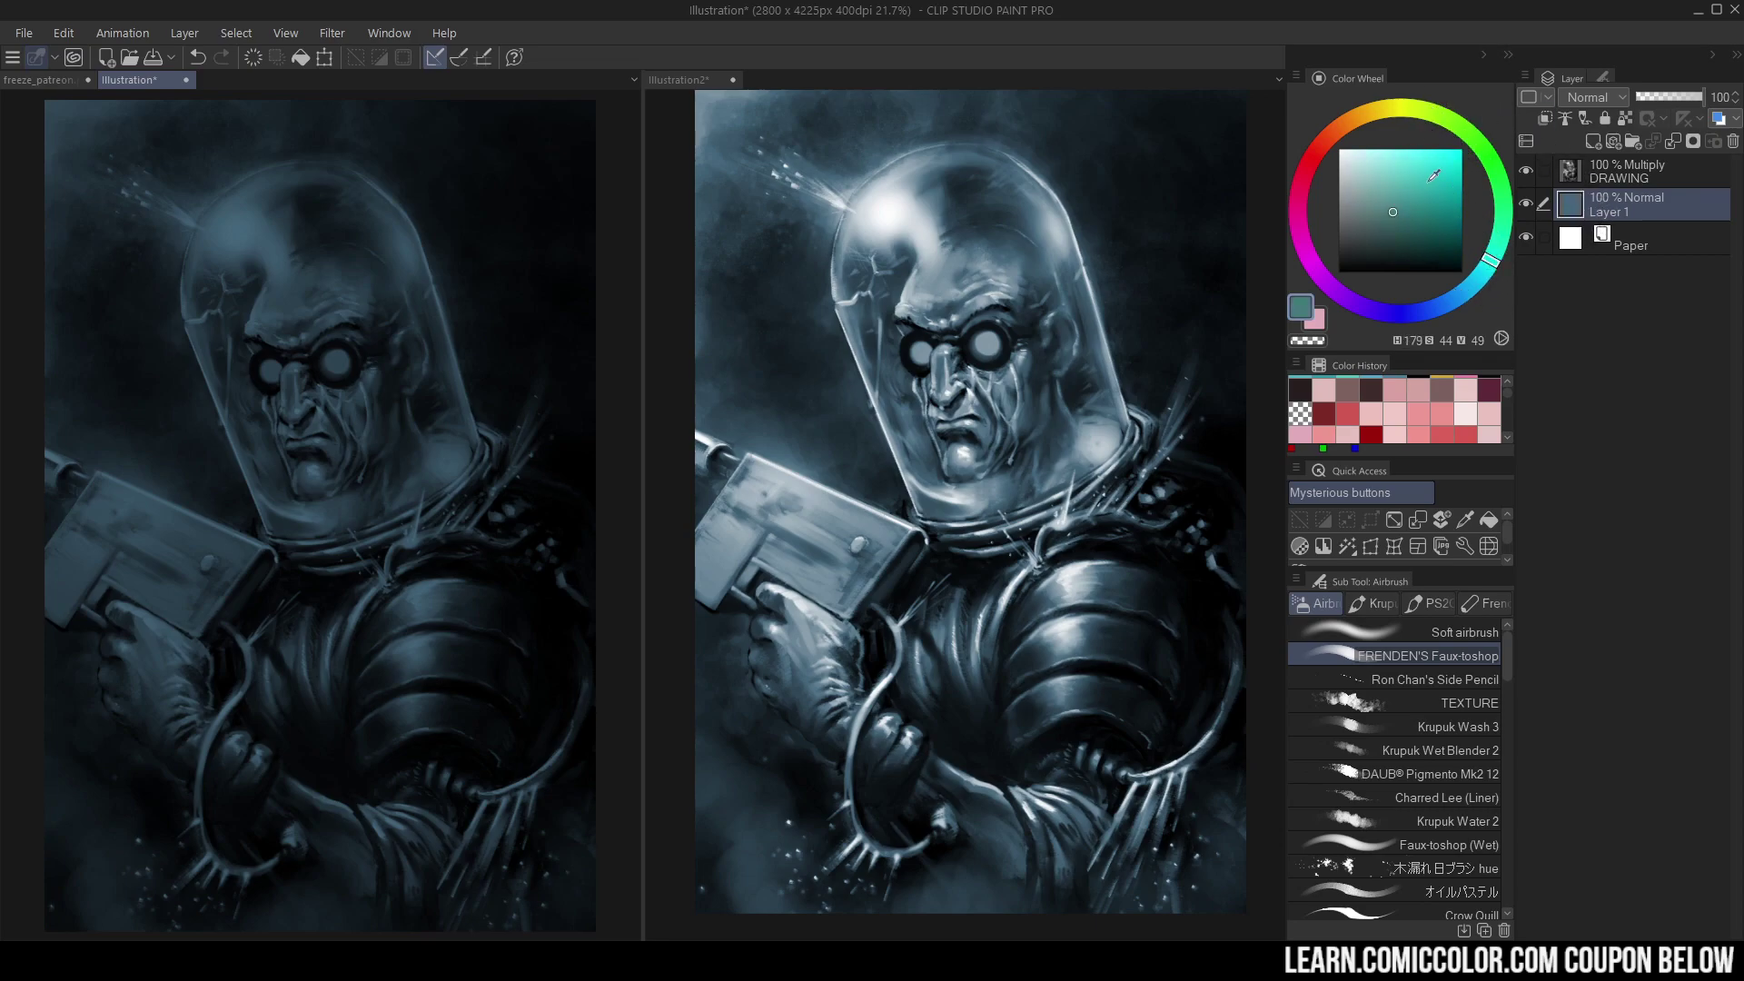
click(1405, 181)
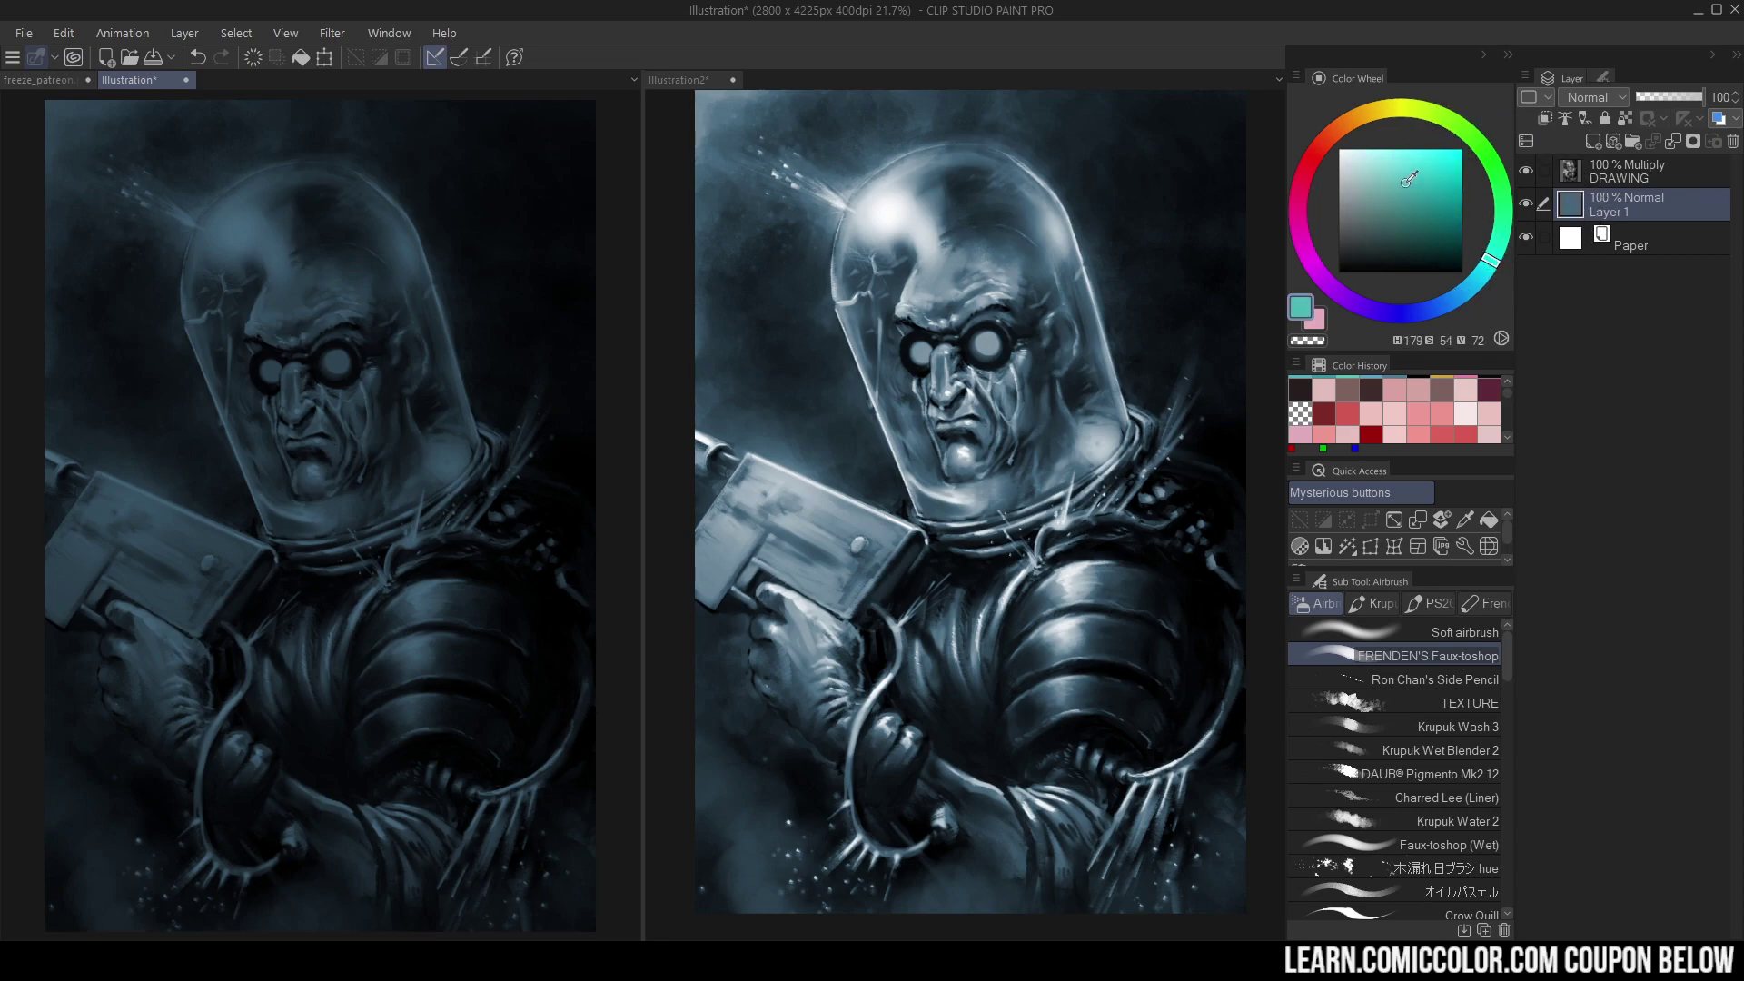
click(1033, 336)
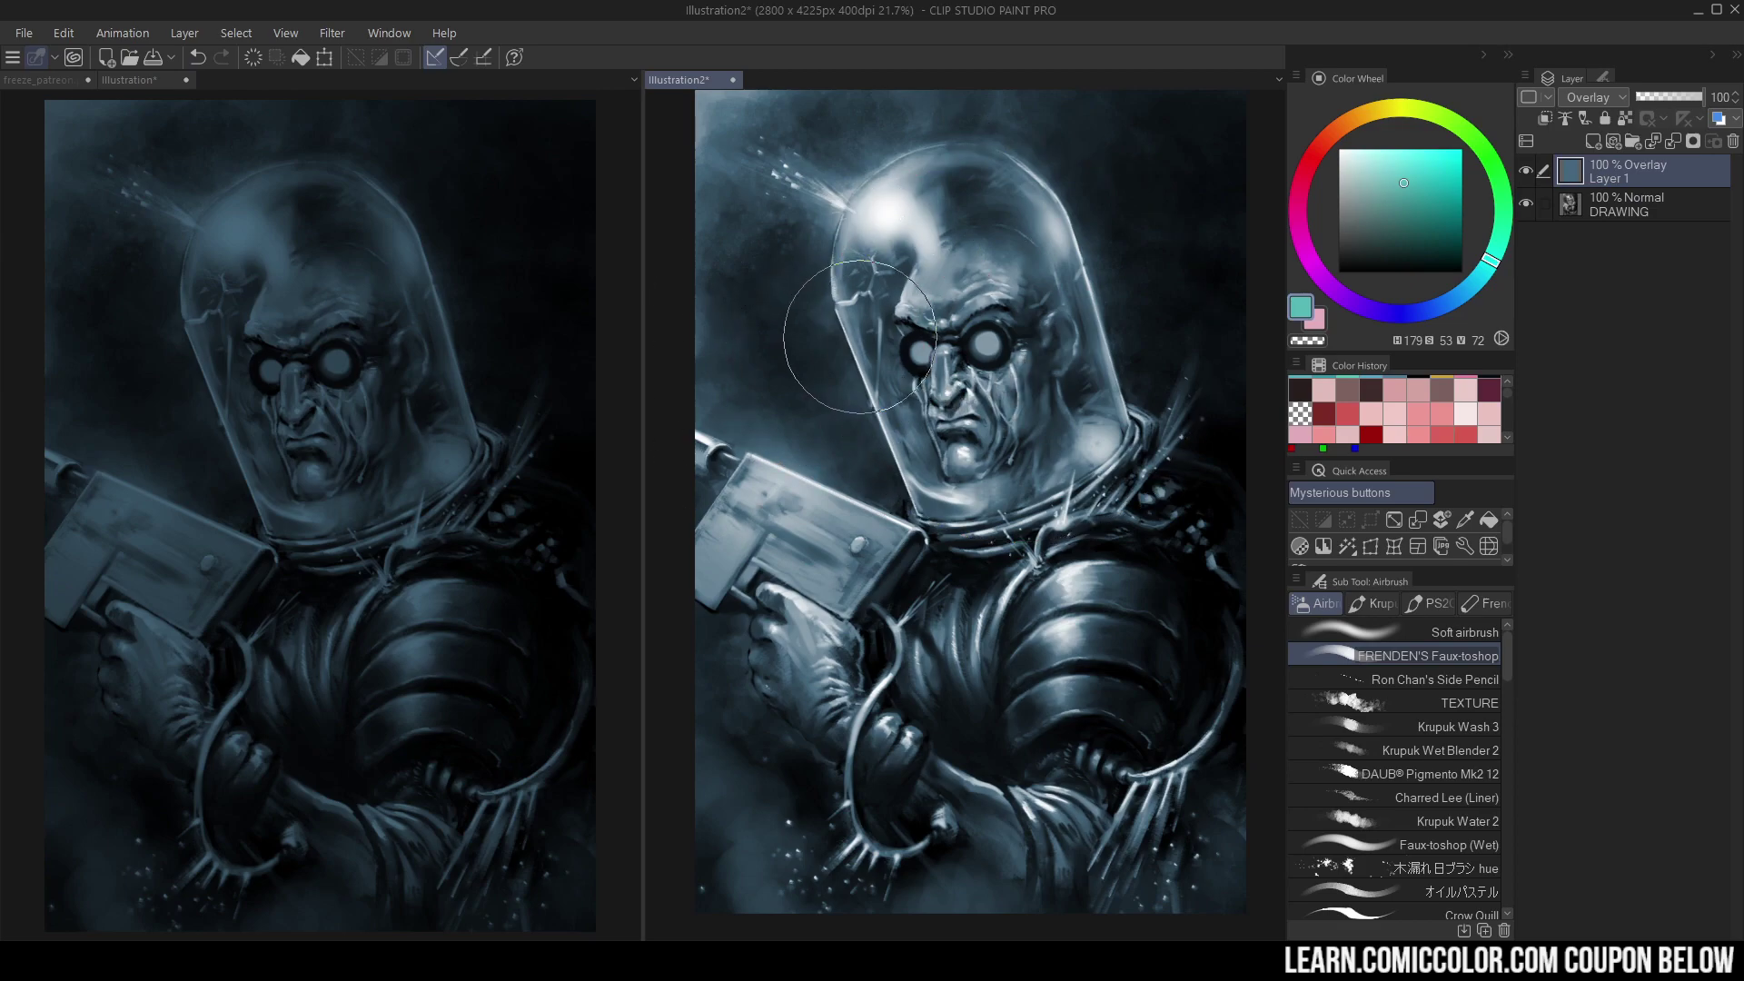
mouse_move(859, 337)
mouse_down()
mouse_move(963, 273)
mouse_move(999, 200)
mouse_move(944, 300)
mouse_move(938, 223)
mouse_move(981, 463)
mouse_move(1059, 400)
mouse_move(925, 341)
mouse_move(1003, 414)
mouse_move(1042, 407)
mouse_up()
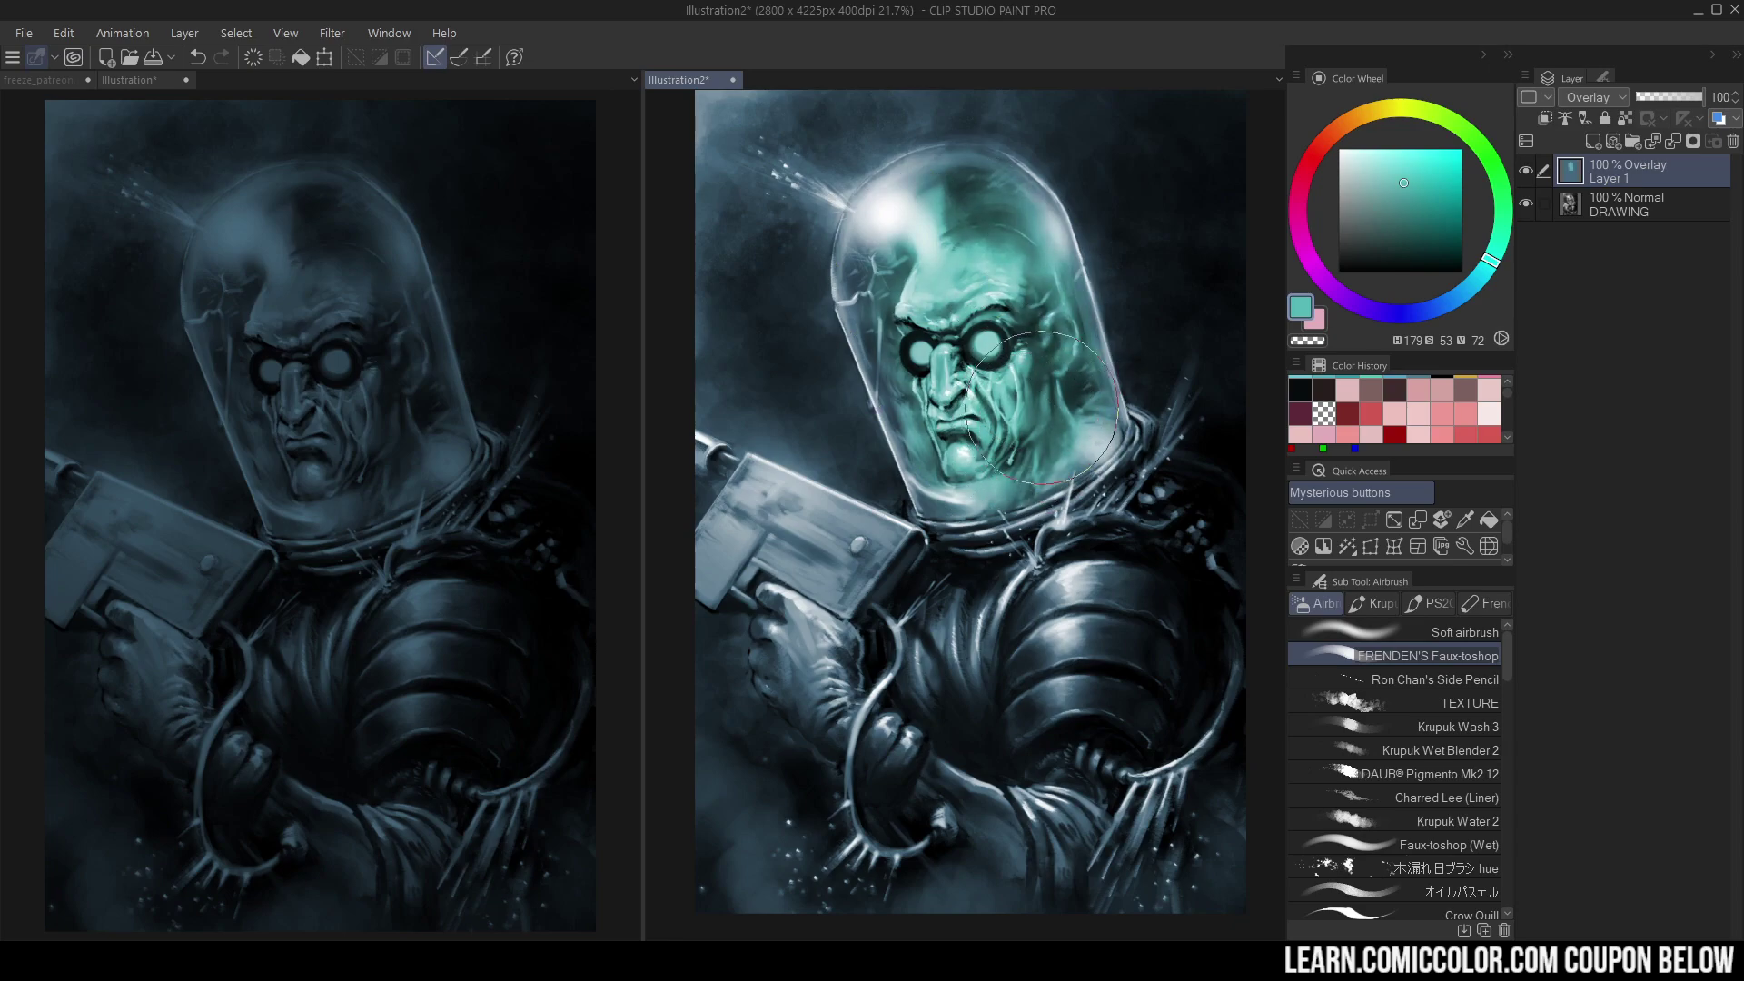
Paint a darker teal (H 179, S 45, V 54) over the forehead and upper part of the head
click(1402, 206)
click(1394, 204)
mouse_move(920, 283)
mouse_down()
mouse_move(970, 267)
mouse_move(965, 427)
mouse_move(987, 252)
mouse_up()
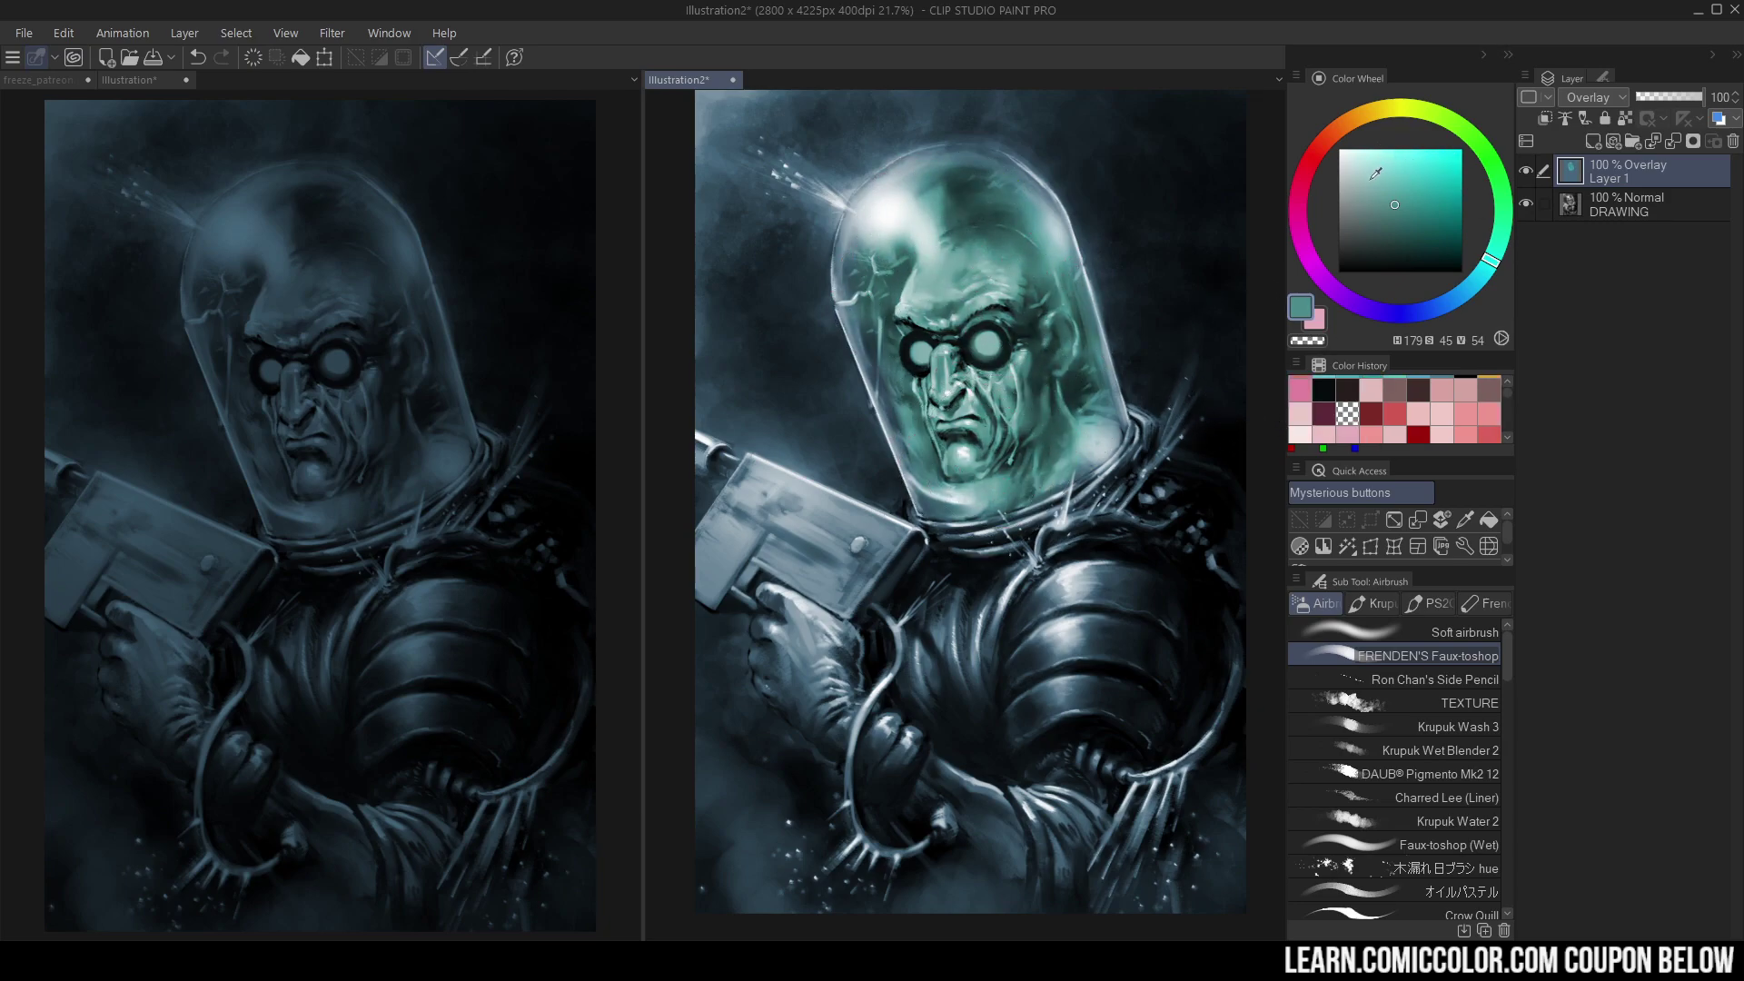
Paint a muted magenta (H 317, S 18, V 43) over the glove holding the gun
click(1301, 233)
drag(1391, 202, 1361, 218)
mouse_move(793, 636)
mouse_down()
mouse_move(834, 632)
mouse_move(790, 640)
mouse_move(831, 649)
mouse_move(804, 672)
mouse_move(836, 707)
mouse_move(842, 672)
mouse_up()
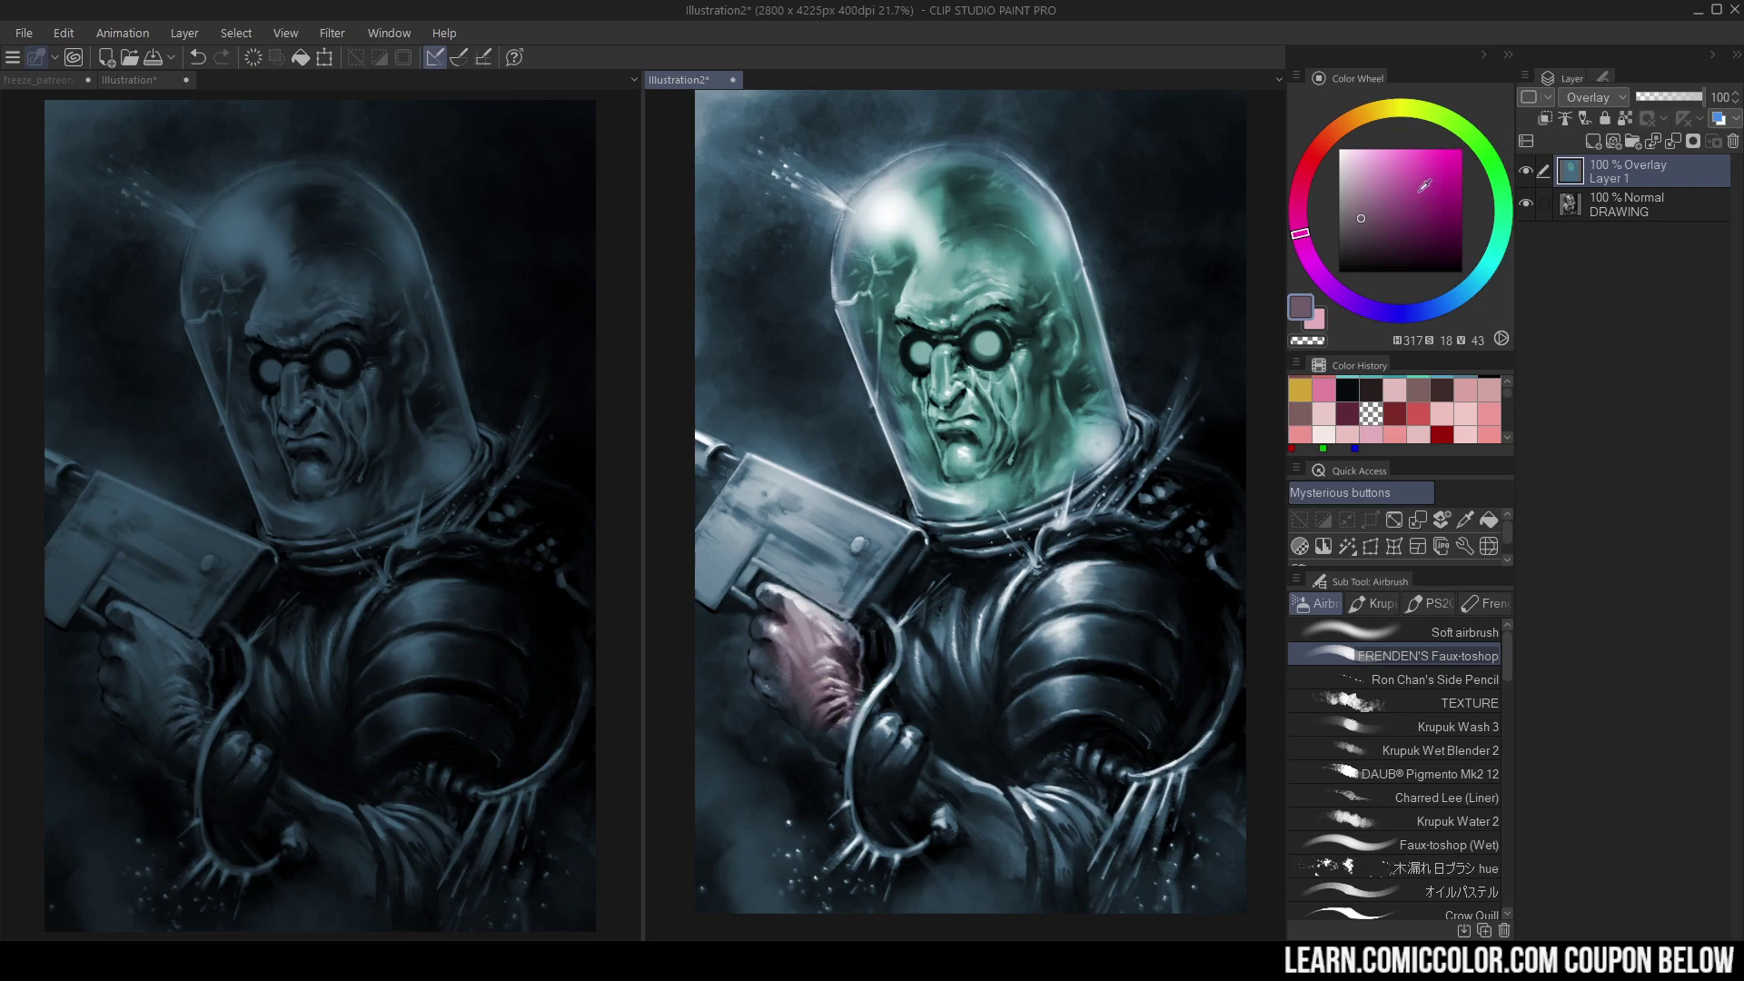
Paint blue (H 201, S 44, V 55) over the shoulder armour and dark red (H 4, S 67, V 41) over the goggle lenses
click(1435, 307)
click(1394, 204)
click(1465, 290)
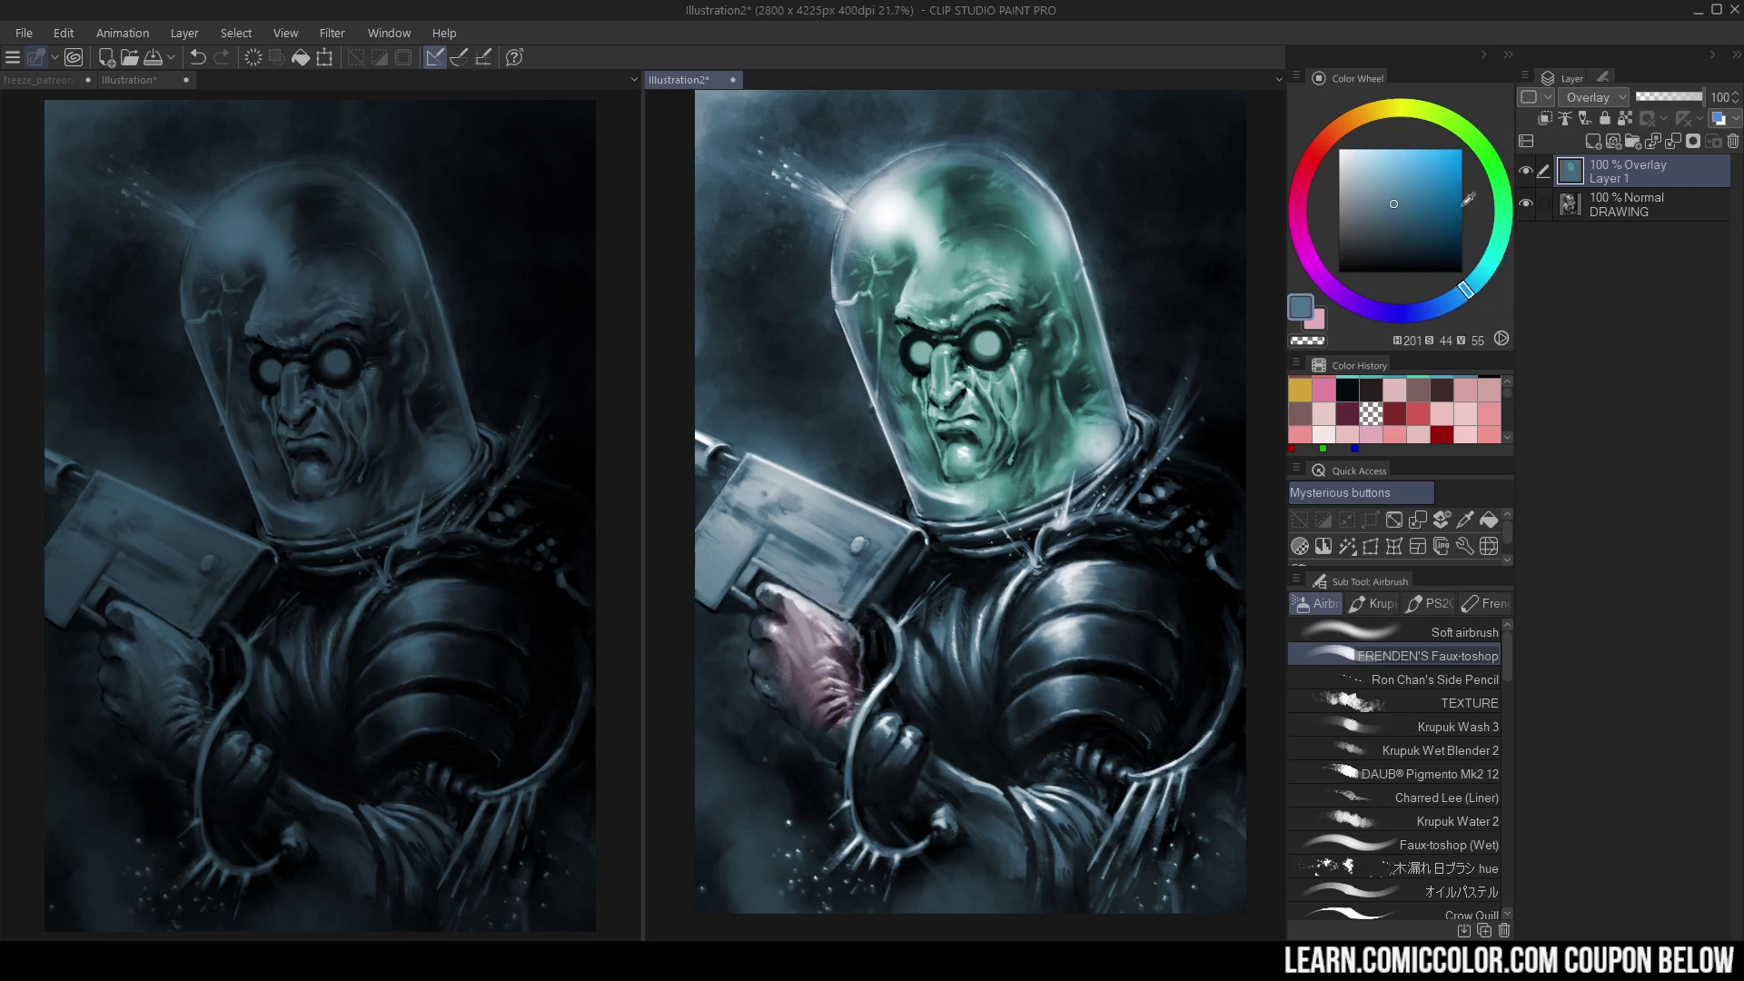
click(1398, 207)
mouse_move(1123, 612)
mouse_down()
mouse_move(1105, 696)
mouse_move(1097, 611)
mouse_up()
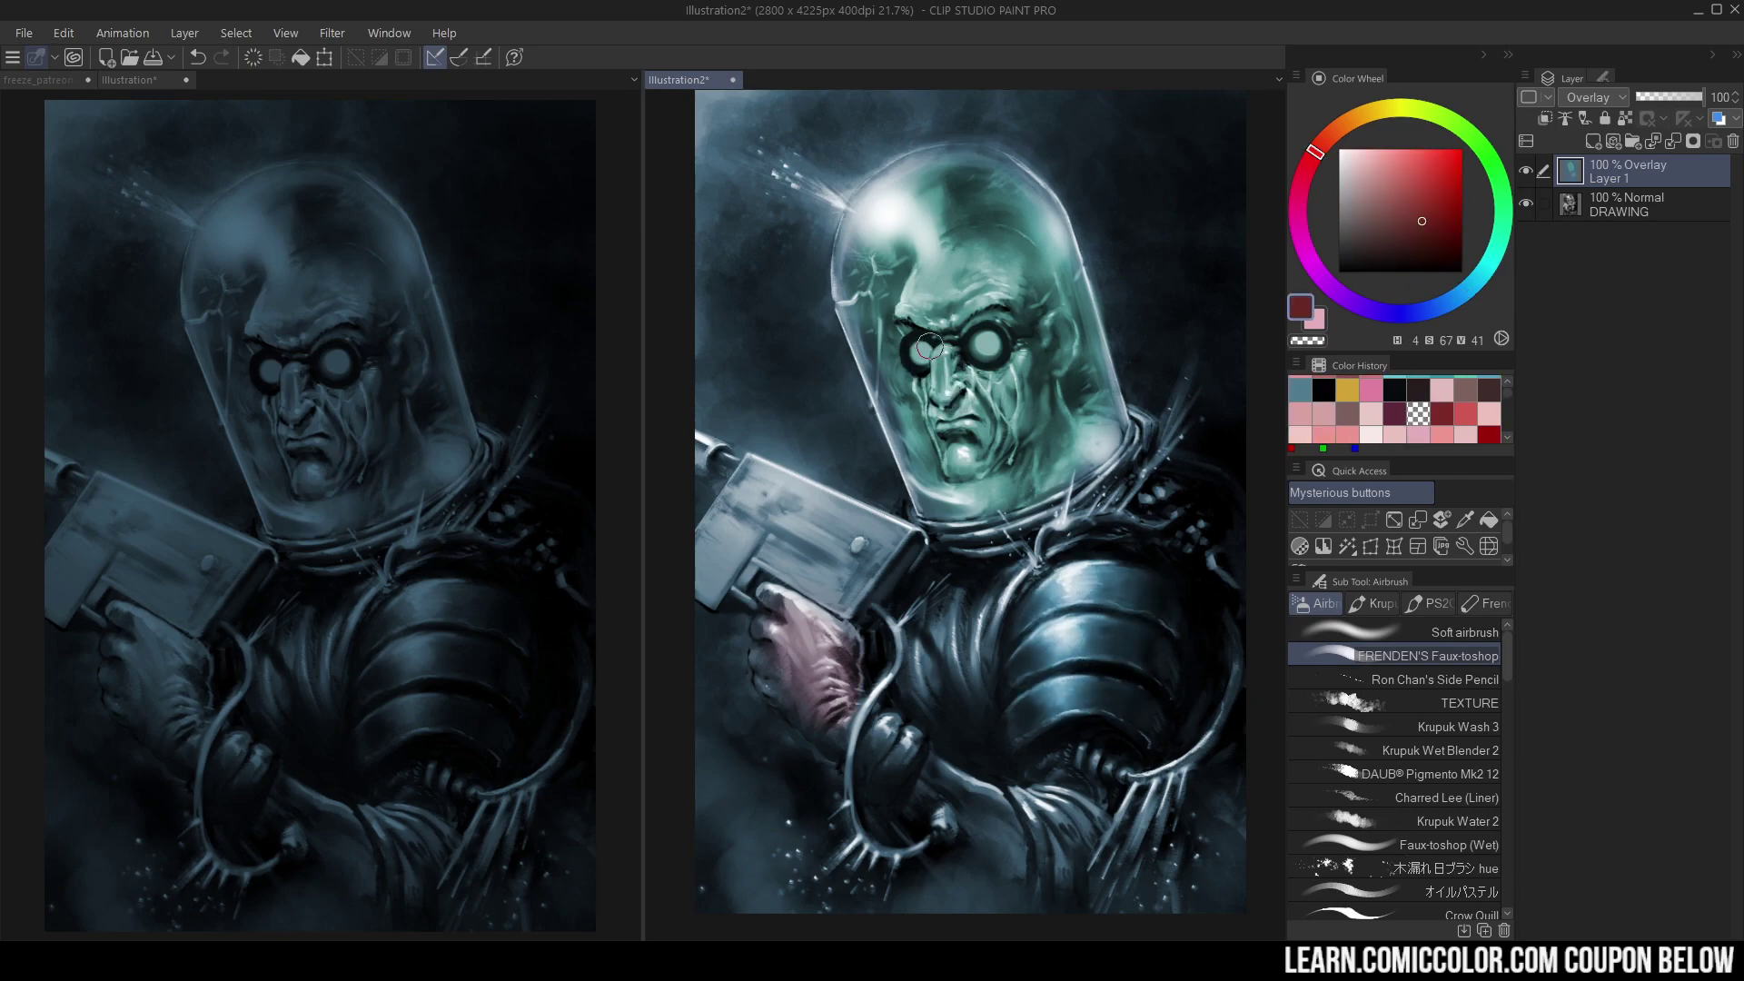
drag(928, 348, 987, 351)
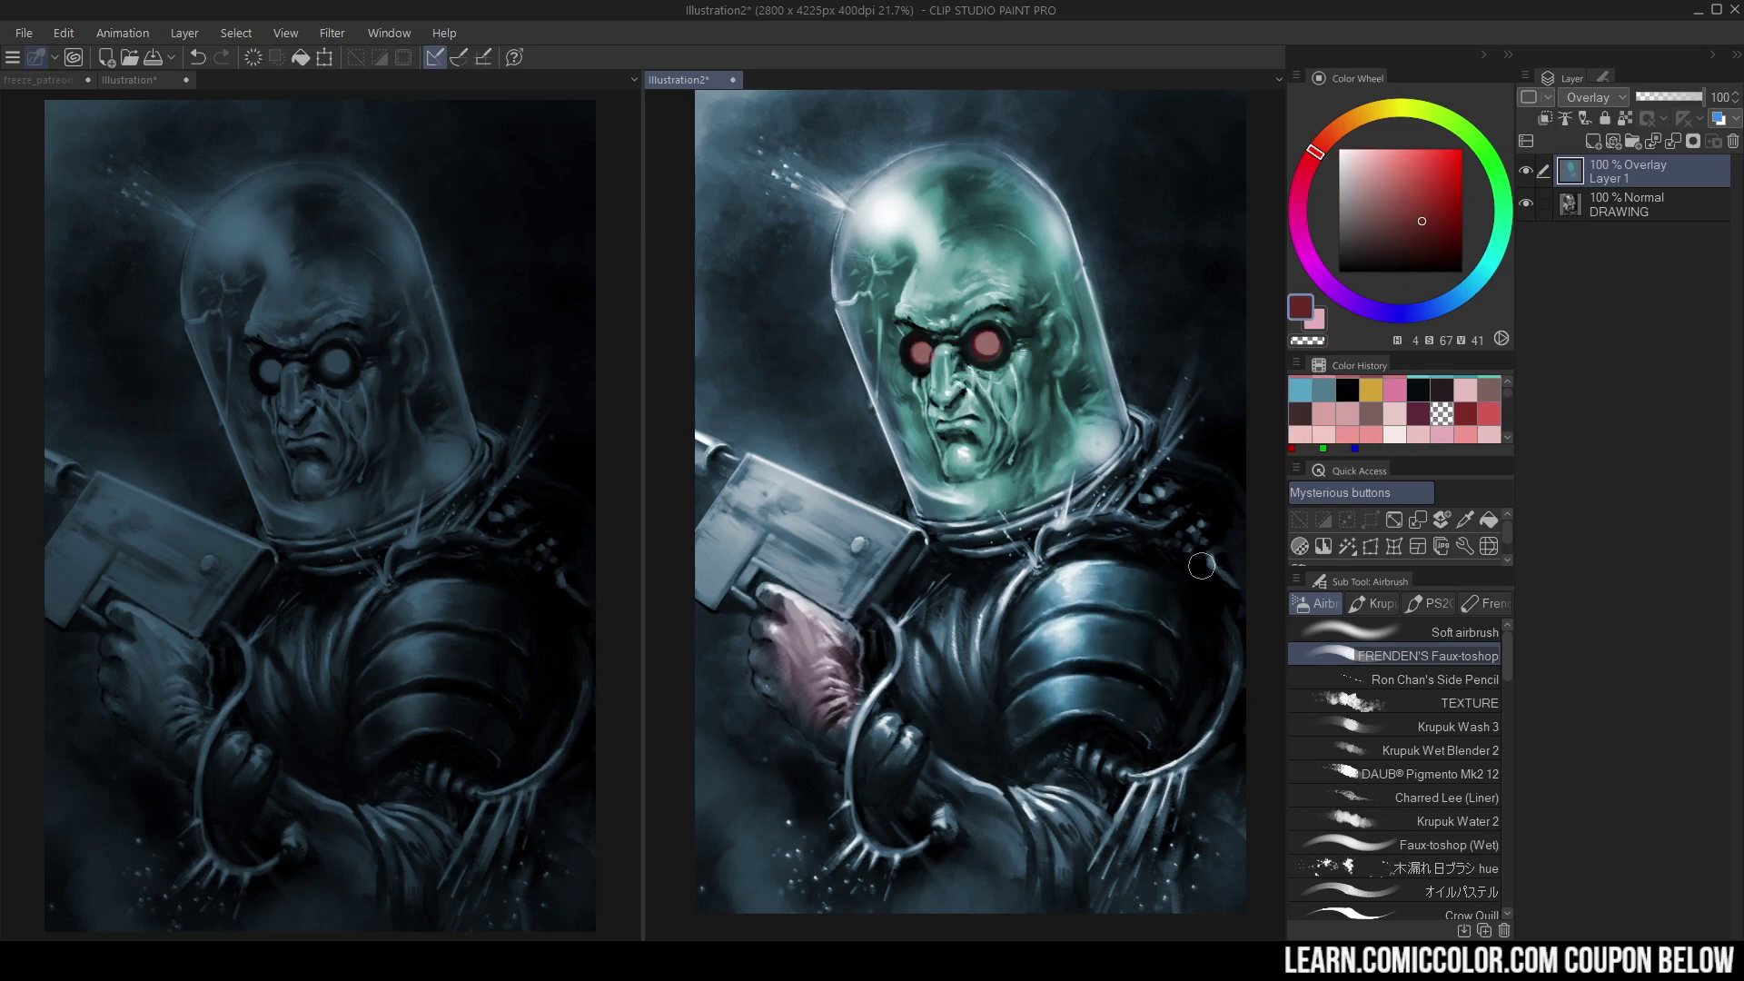
Bring up freeze_patreon.psd and merge the split document views into a single pane, with the painting enlarged to 25%
click(41, 80)
key(m)
mouse_move(41, 80)
mouse_down()
mouse_move(194, 182)
mouse_move(926, 211)
mouse_up()
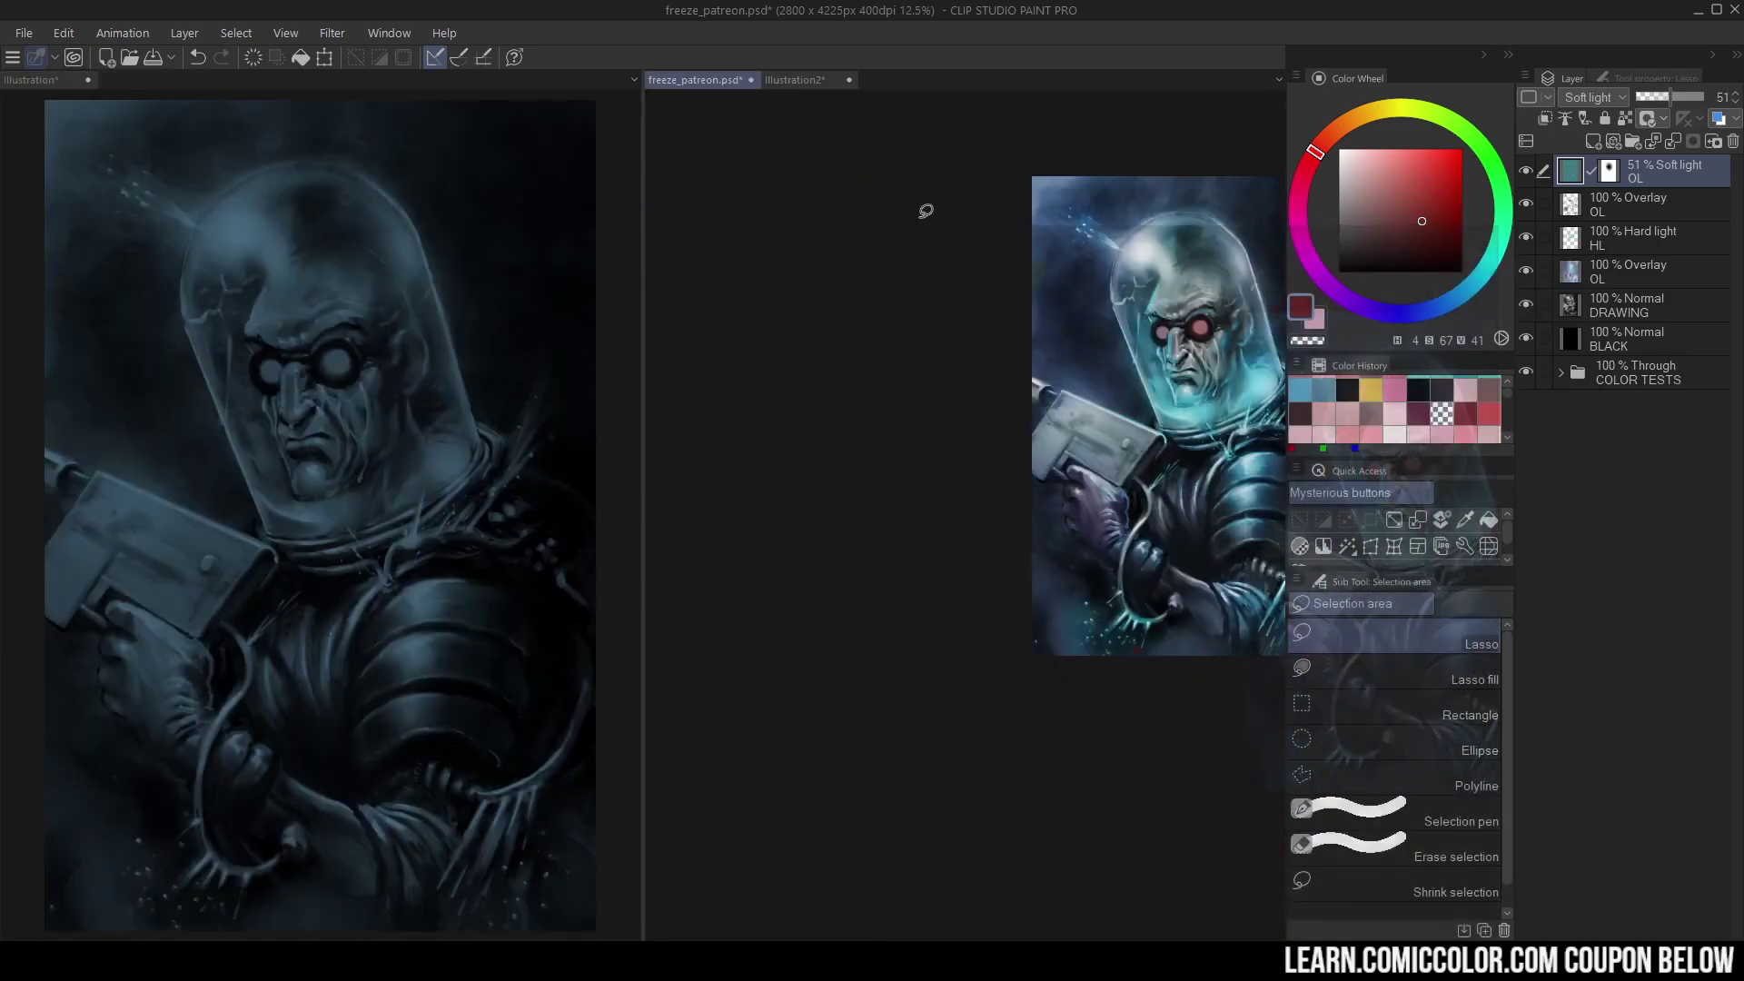
drag(700, 80, 442, 140)
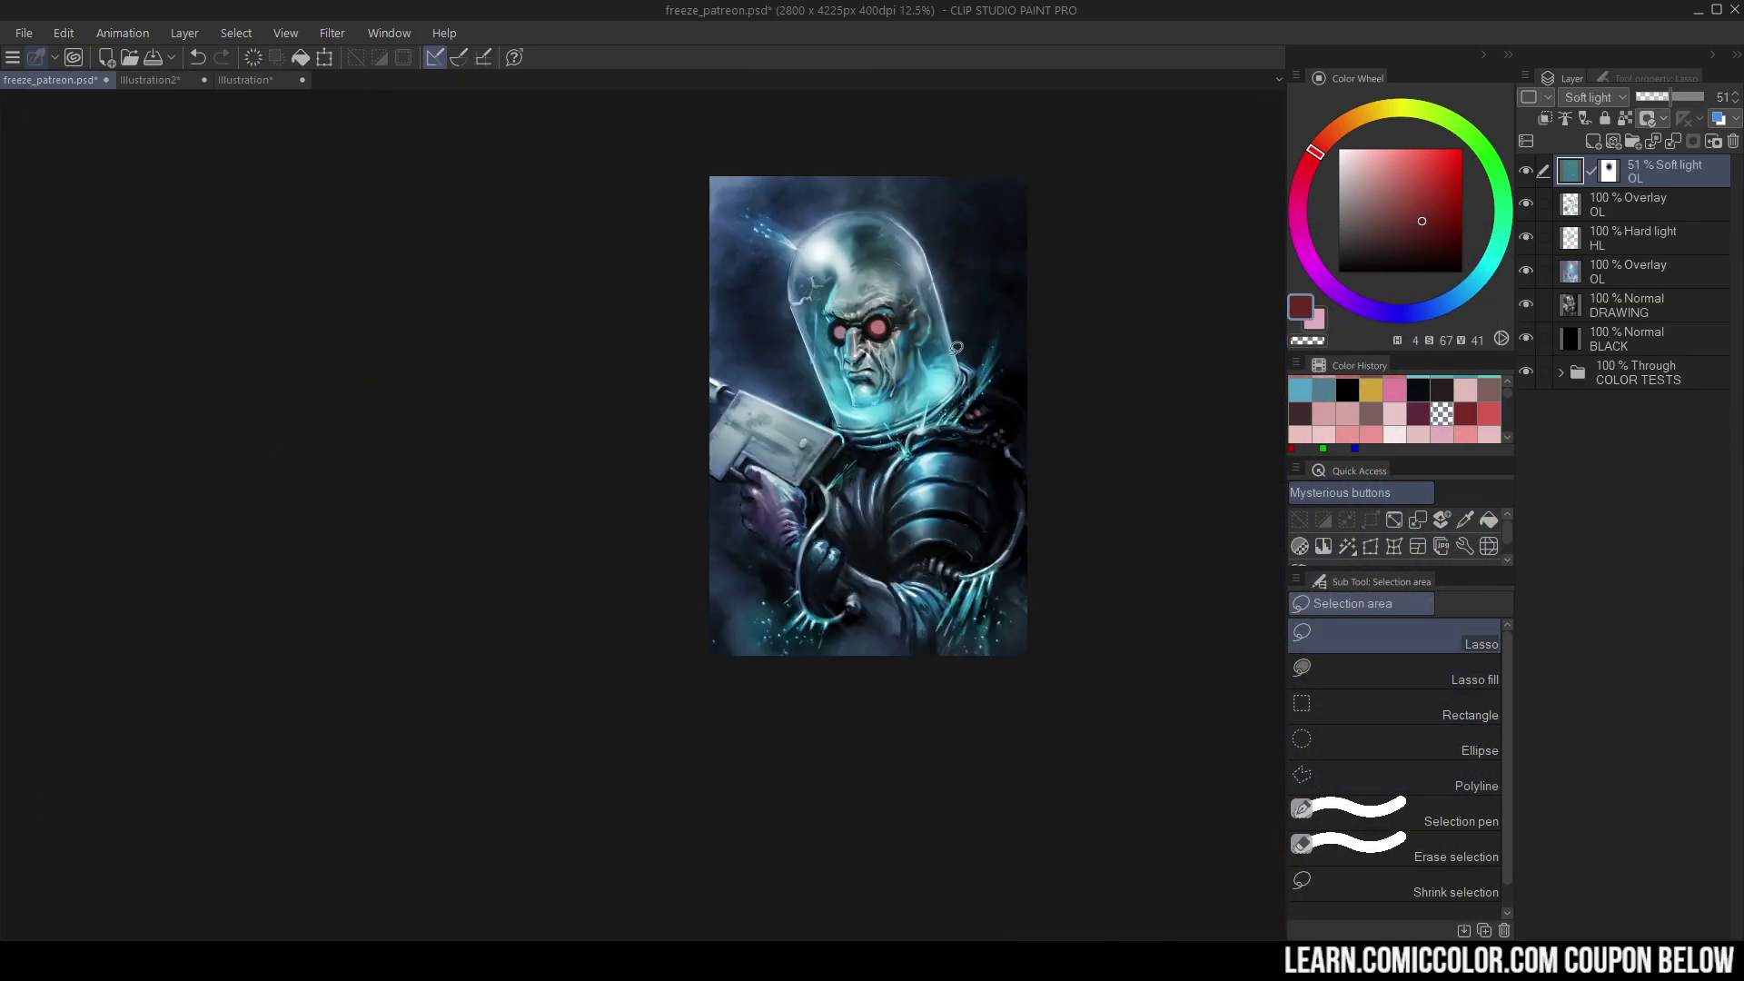
key(ctrl+space)
click(983, 391)
drag(1036, 389, 1156, 386)
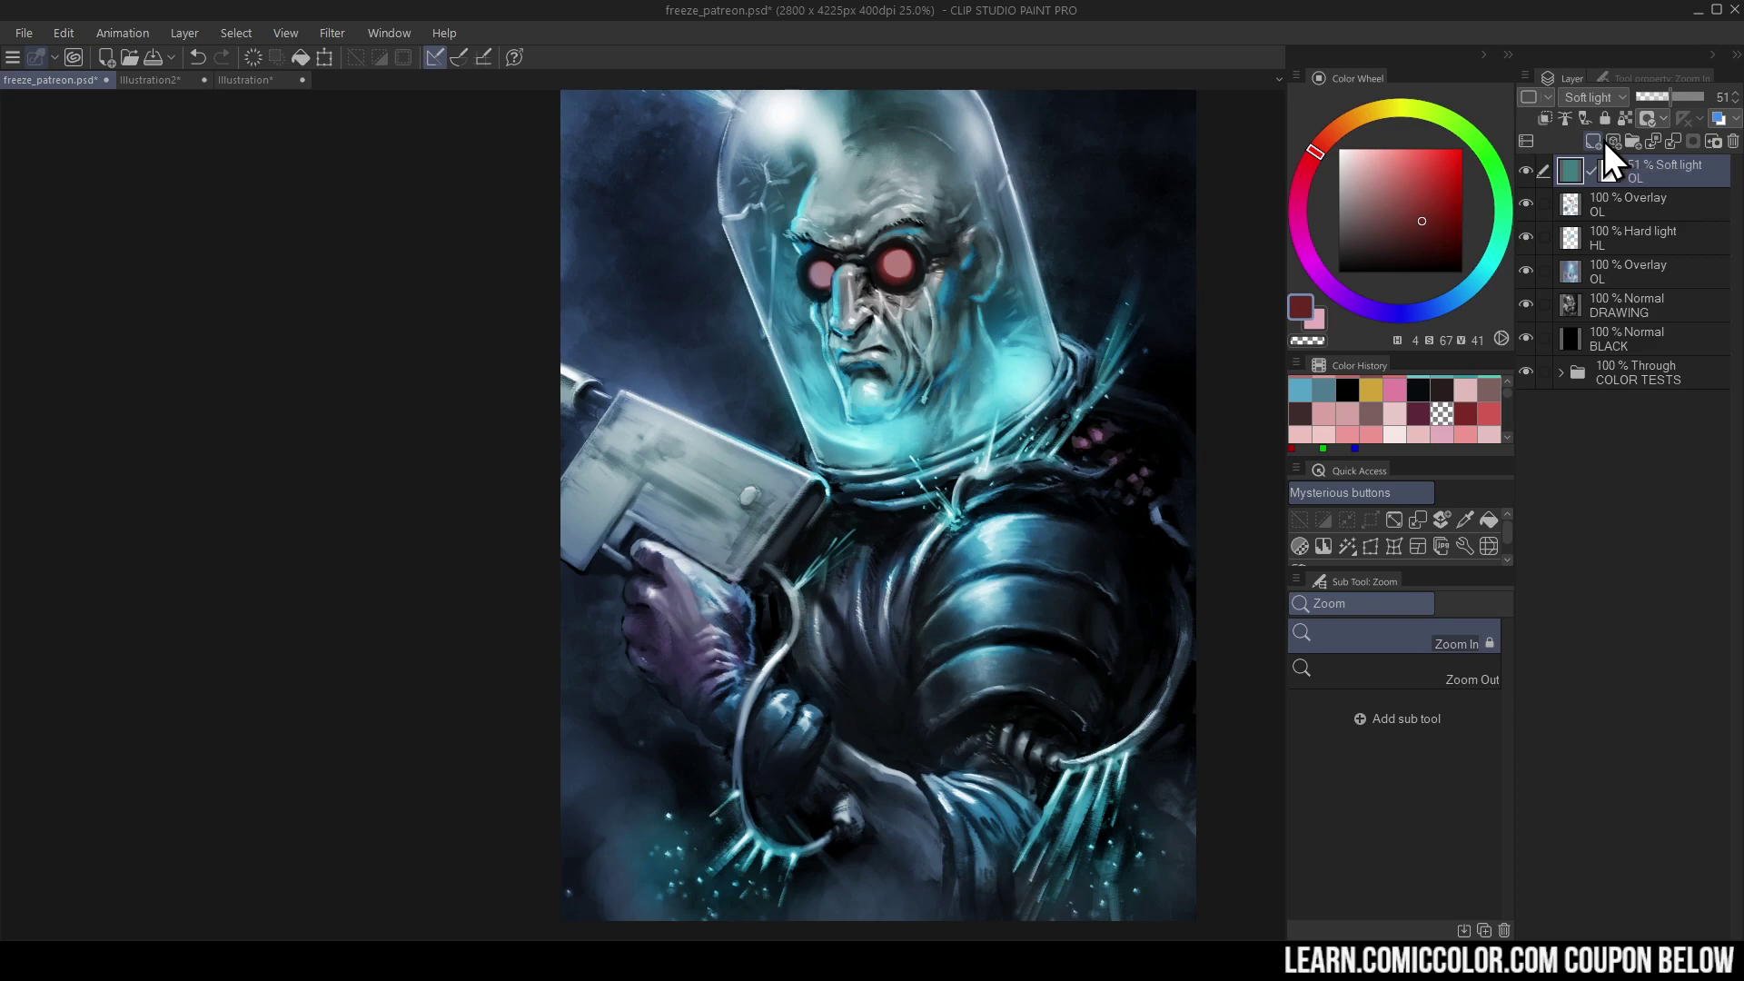
key(m)
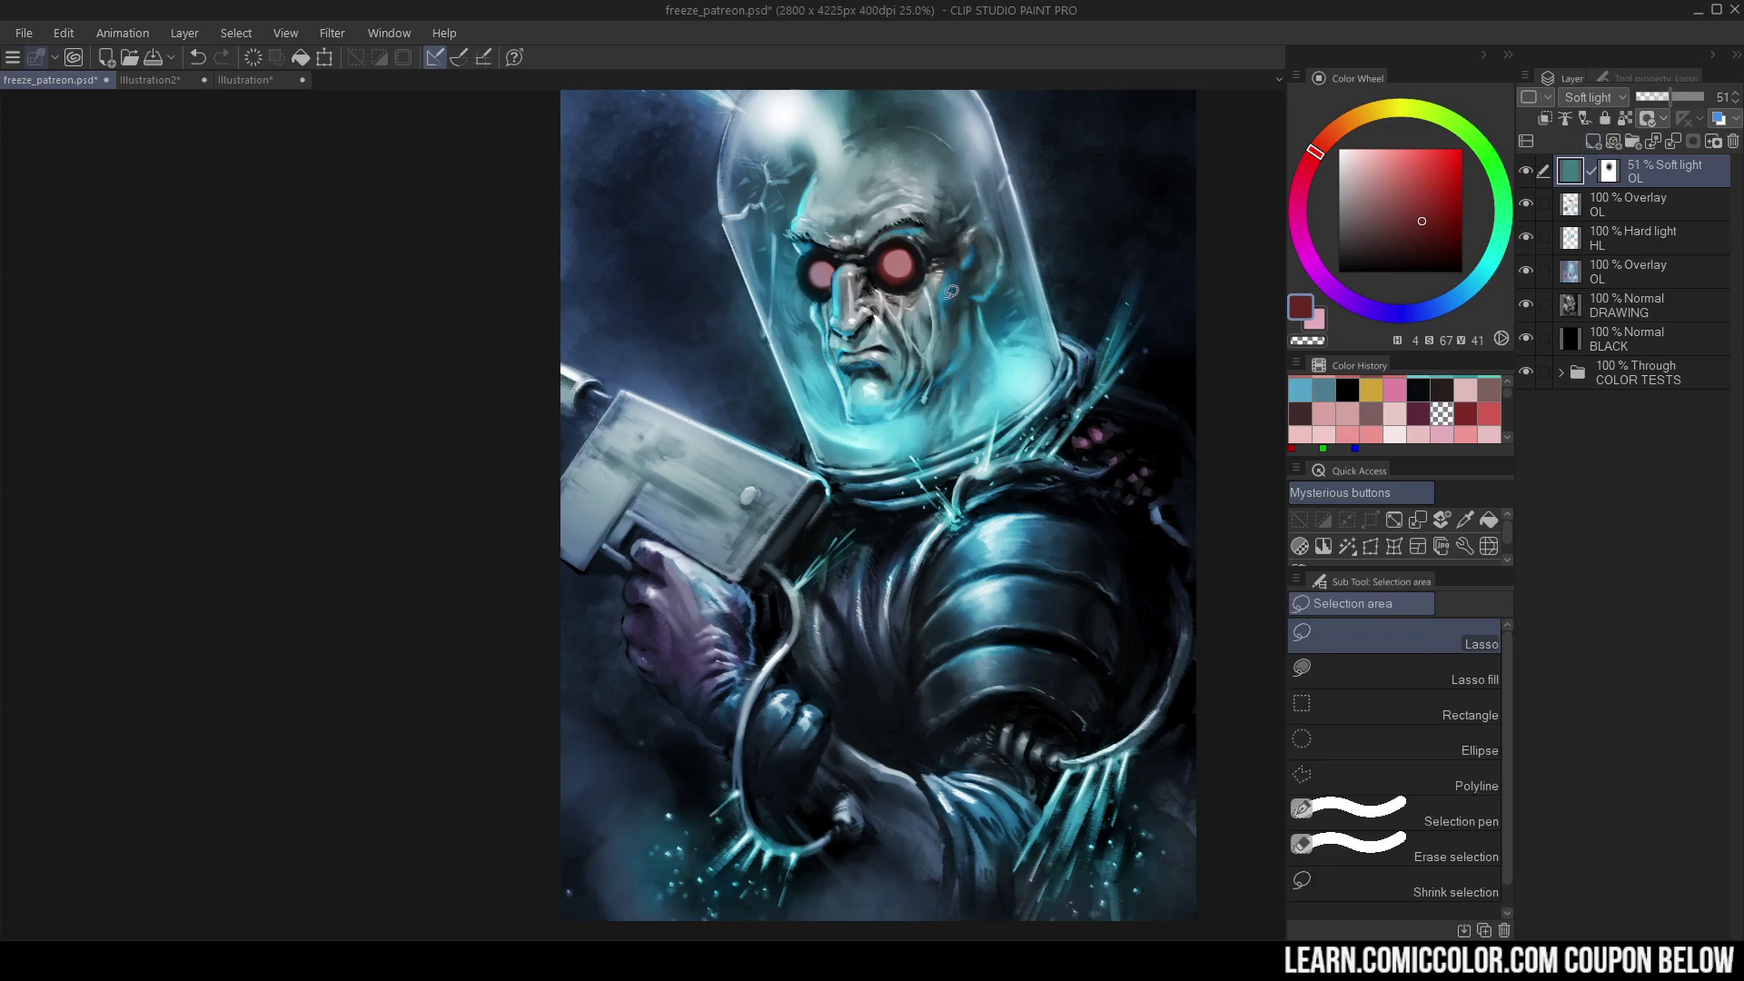
drag(1023, 291, 976, 300)
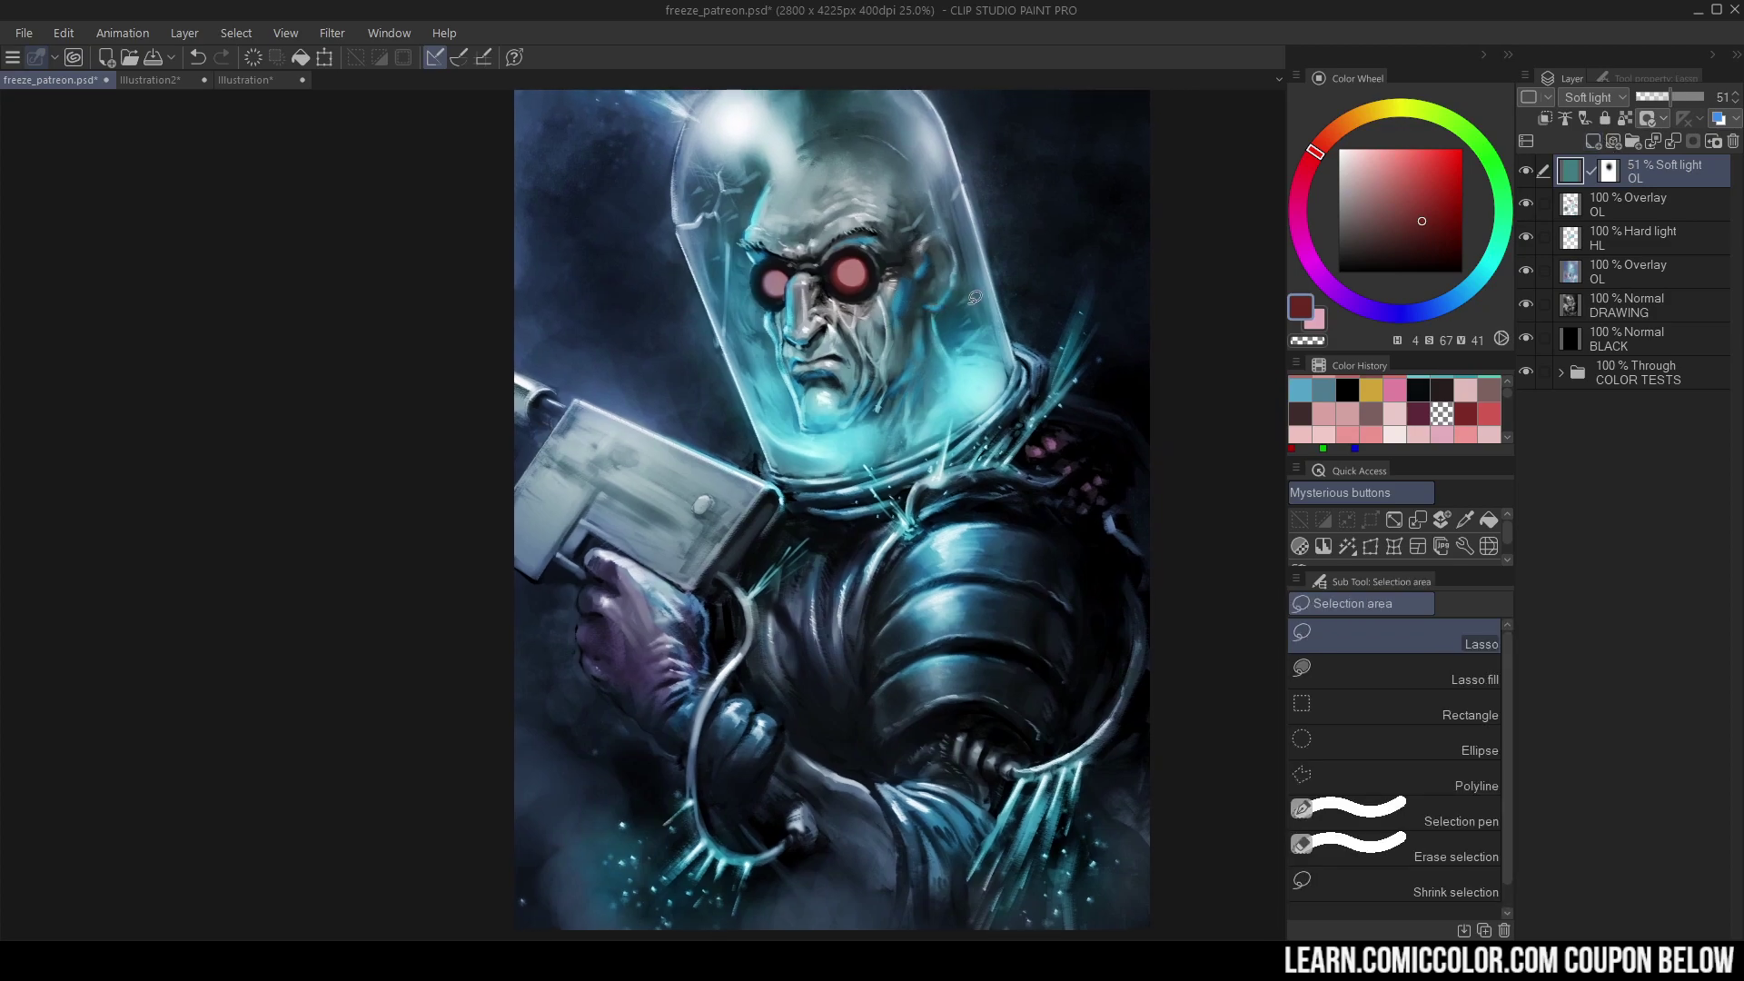
drag(963, 318, 971, 327)
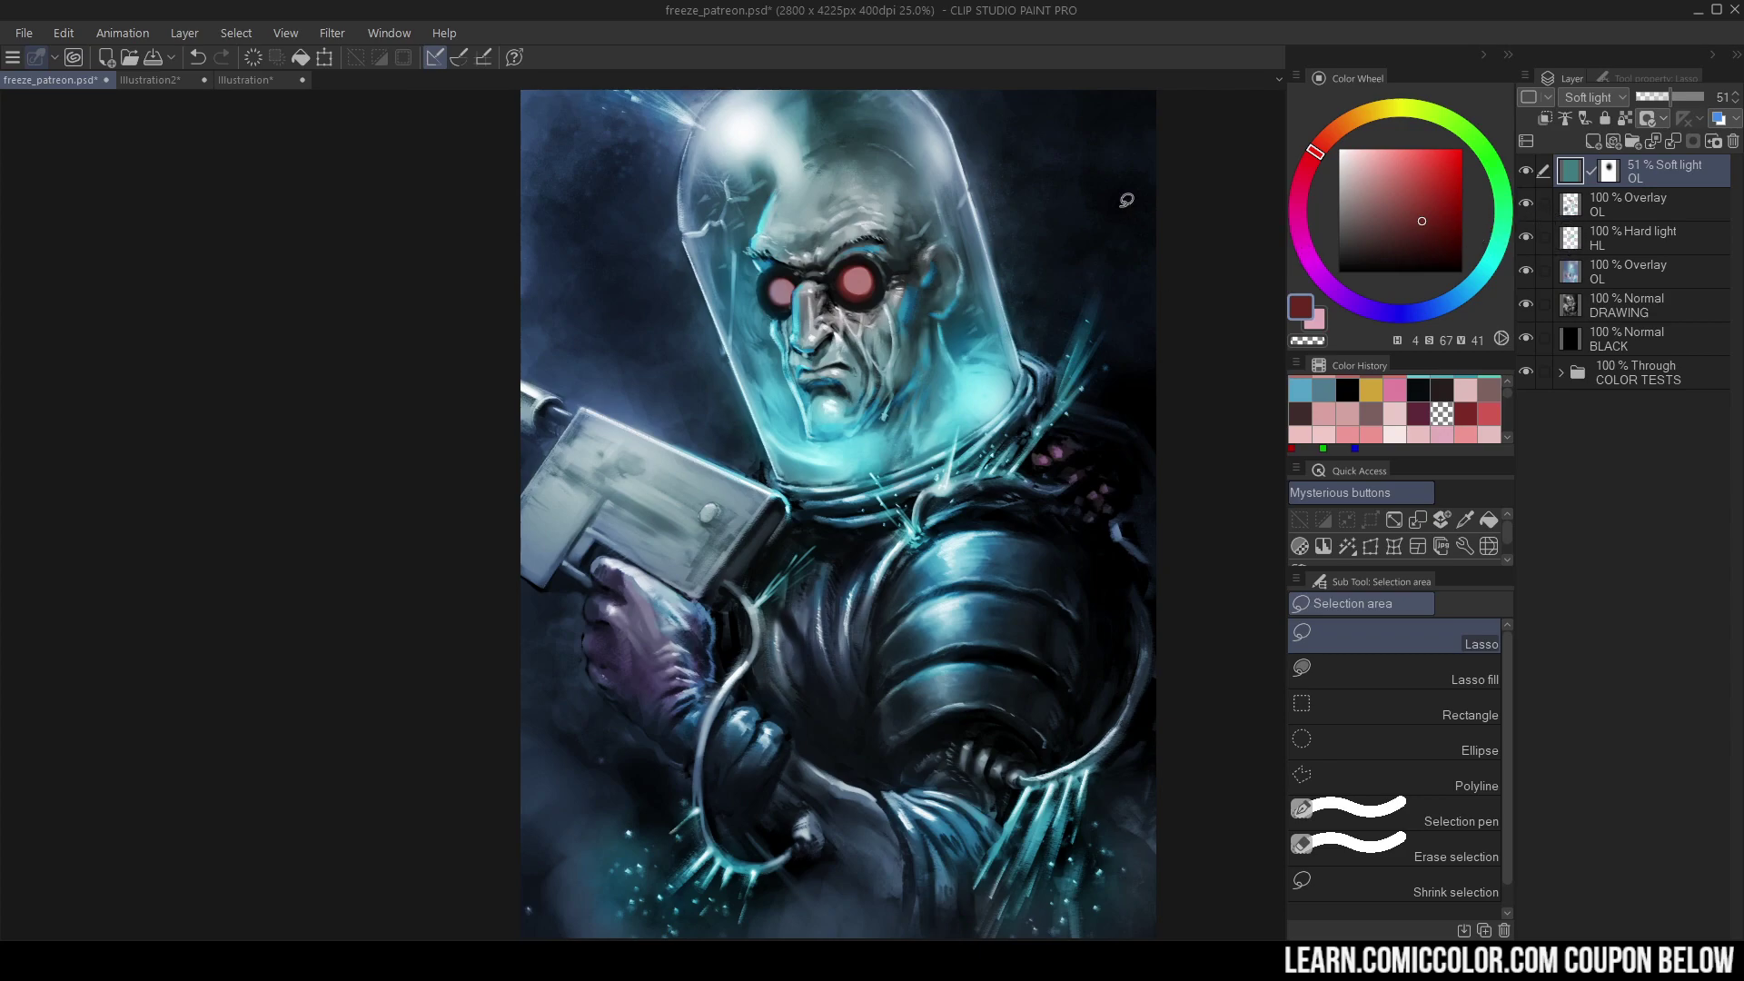
Hide every layer above the COLOR TESTS folder, expand the folder, and hide its three color tests
drag(1530, 291, 1527, 338)
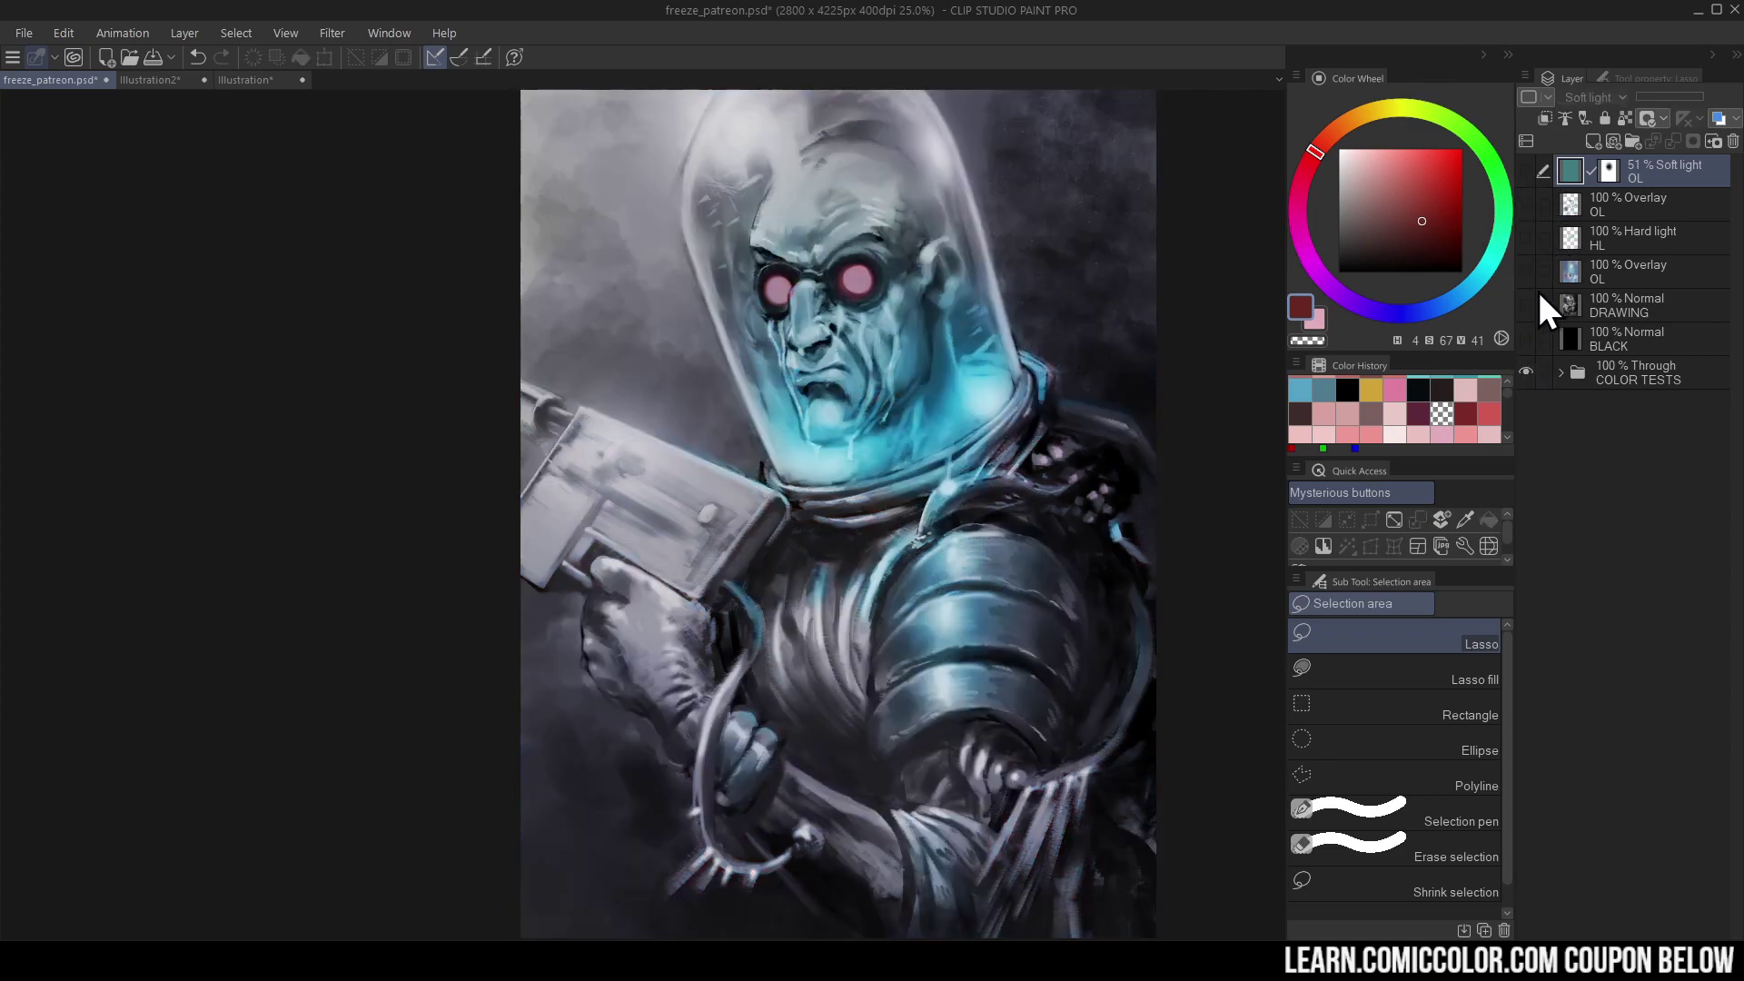
click(1561, 372)
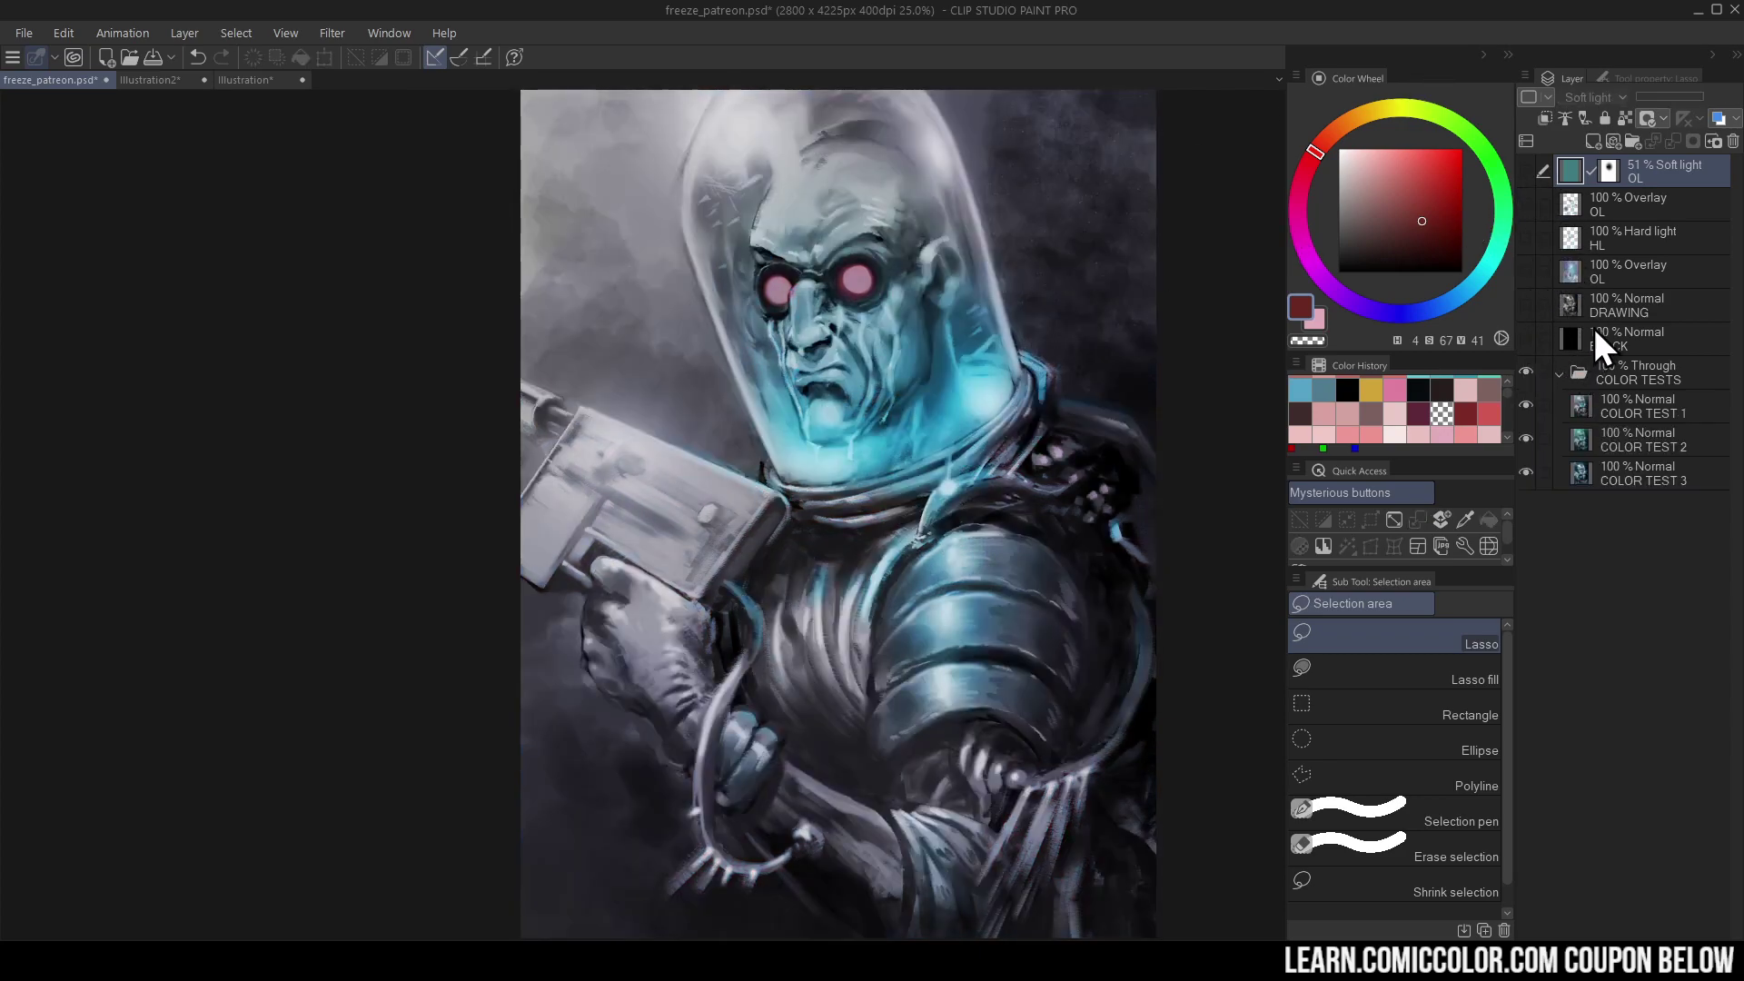
click(1526, 406)
click(1527, 439)
click(1528, 465)
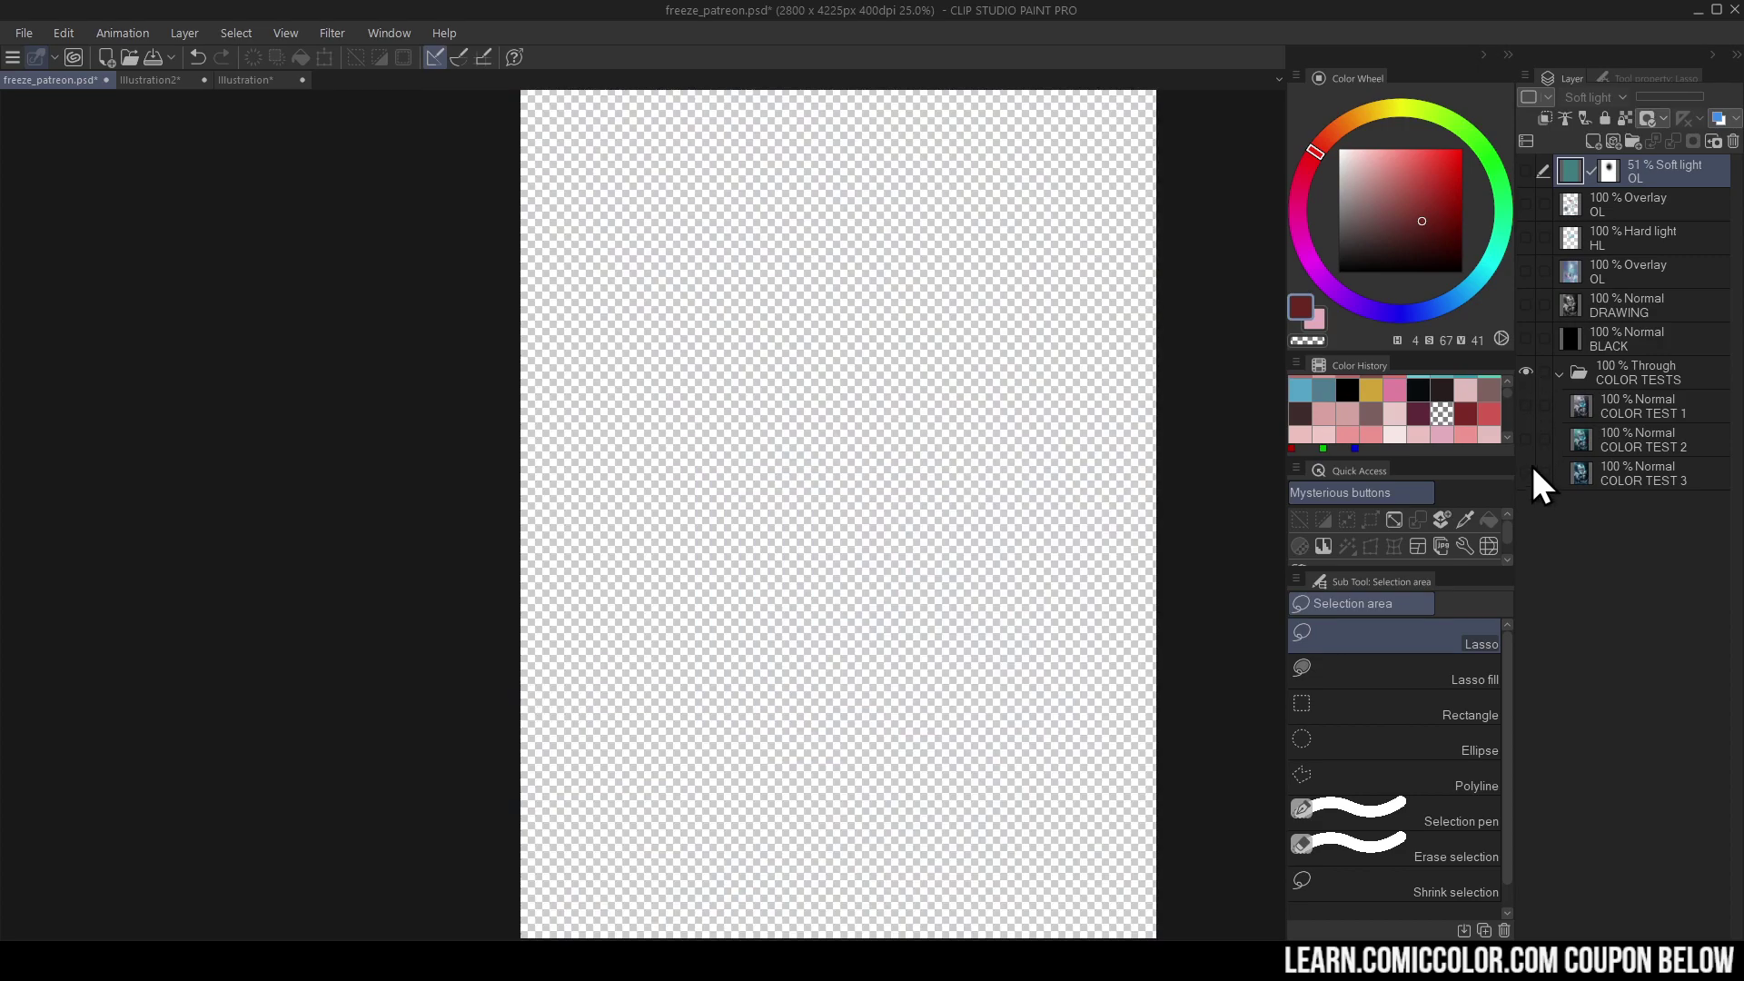
Show COLOR TEST 3, COLOR TEST 2 and COLOR TEST 1 in turn, and turn the upper layers back on
click(1531, 465)
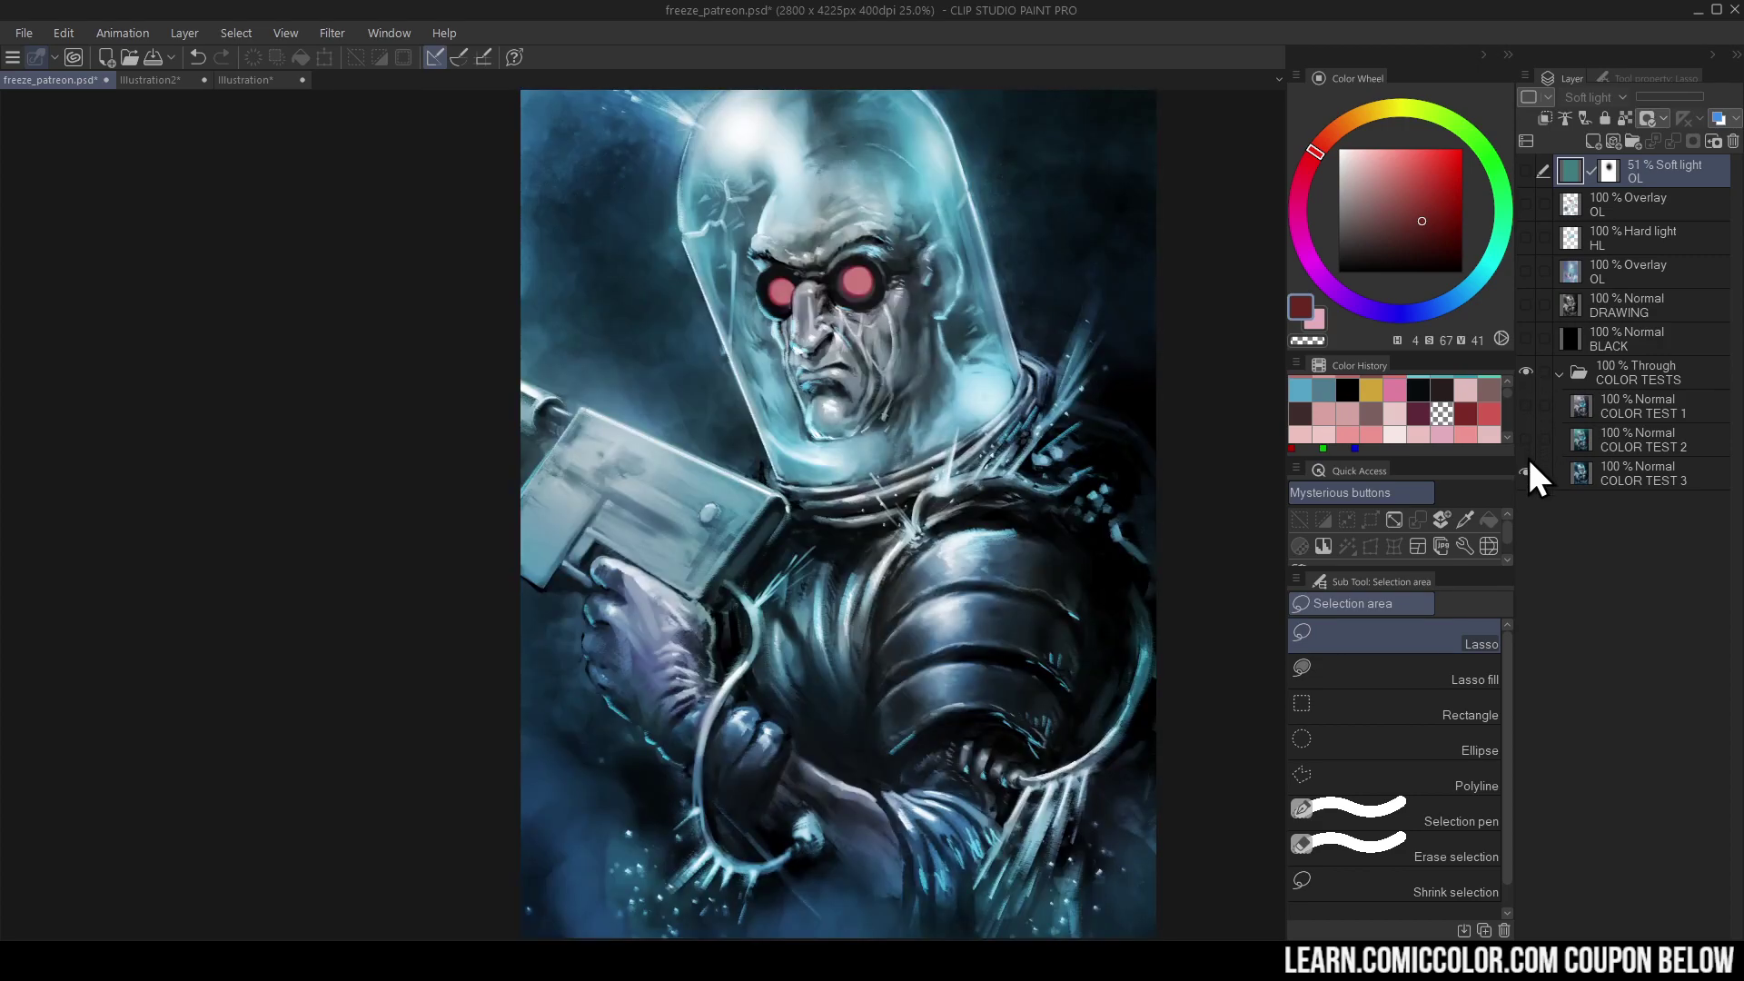
click(1527, 439)
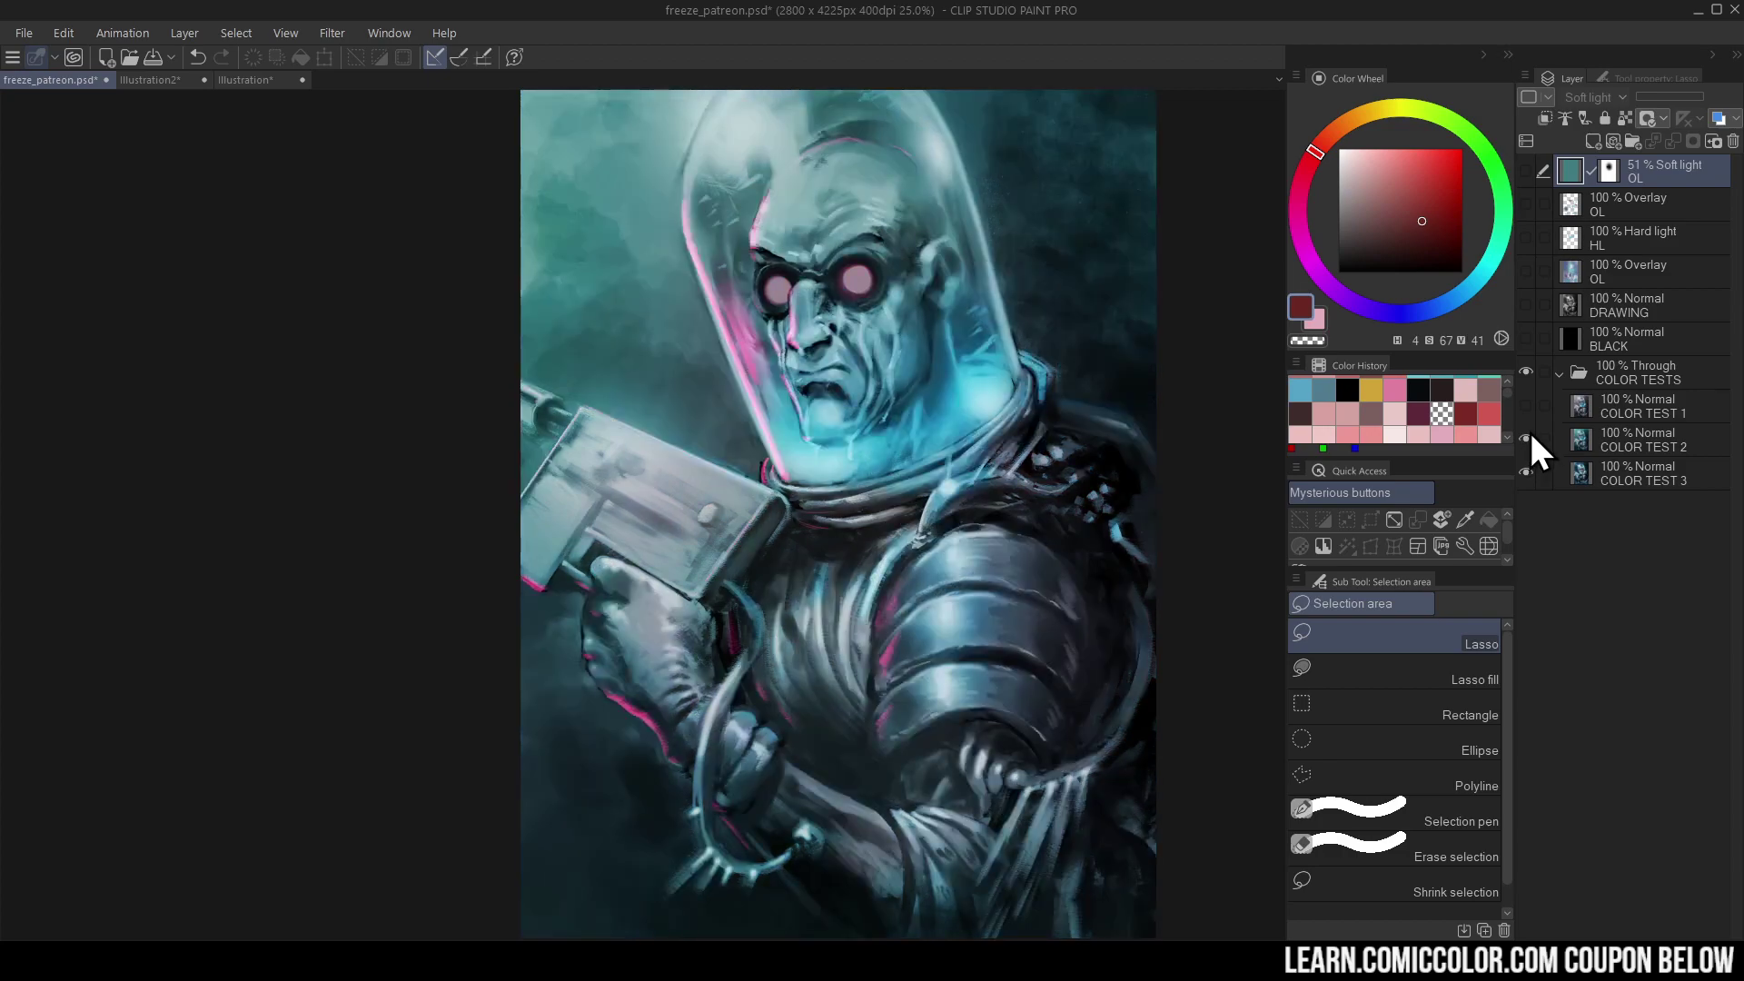
click(1527, 406)
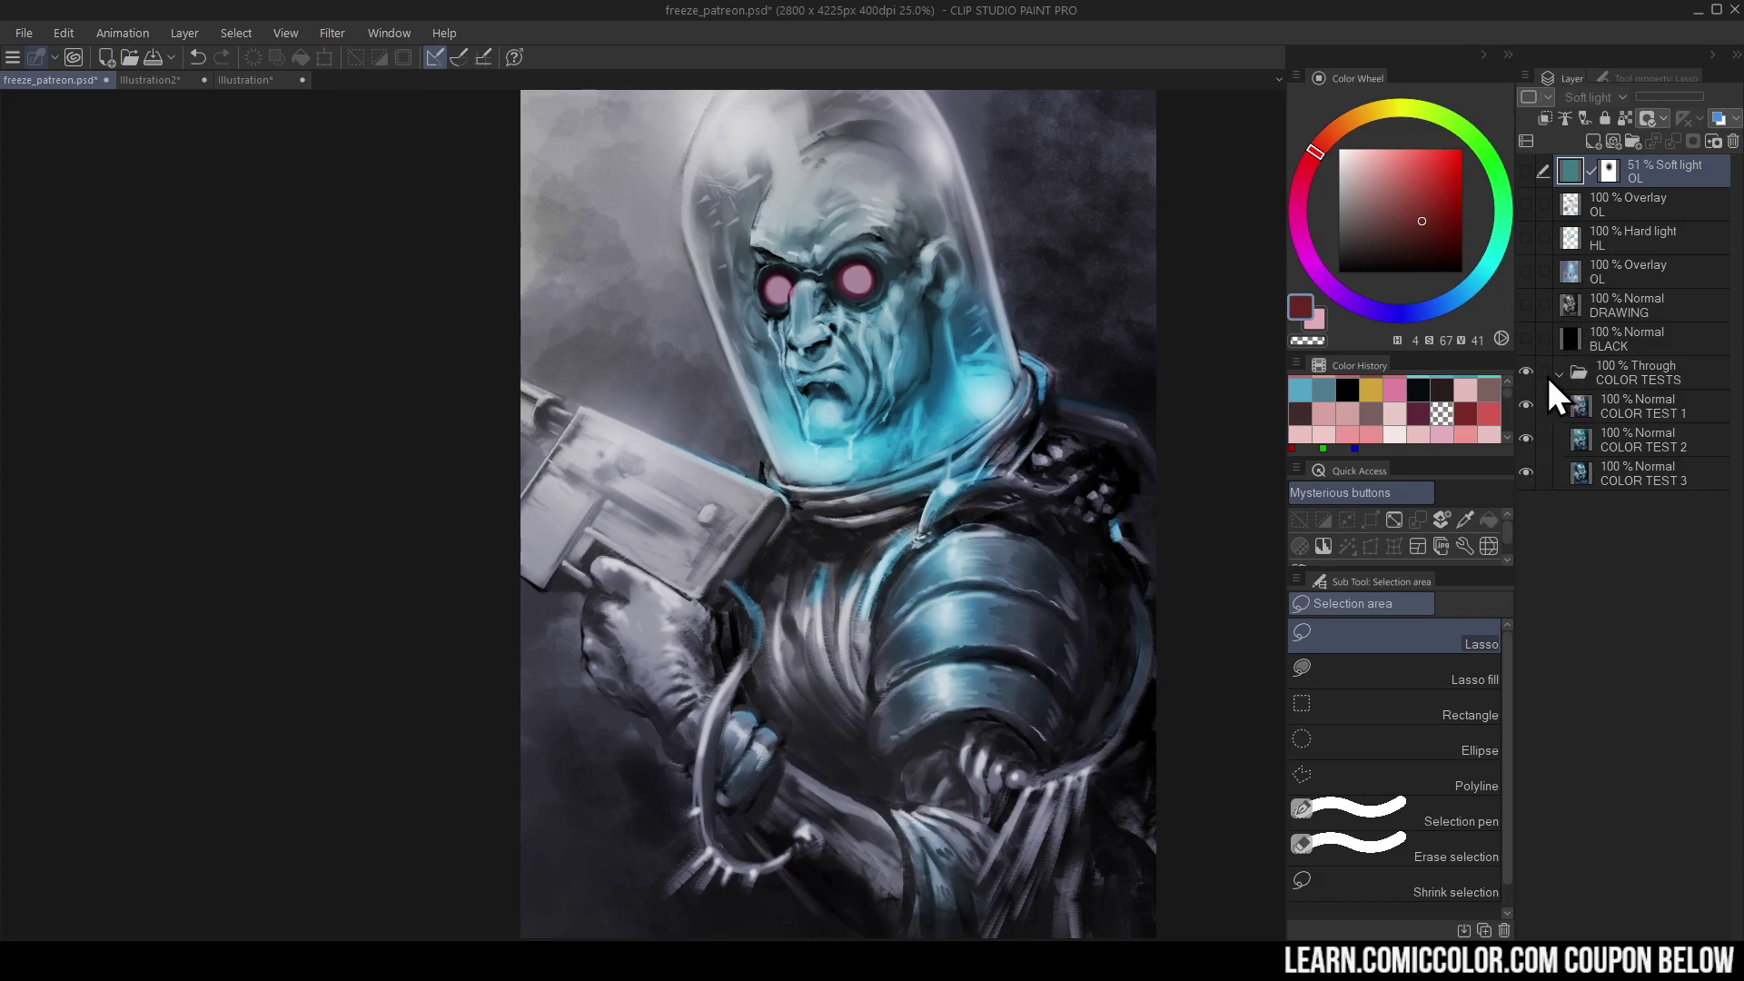
drag(1526, 203, 1526, 338)
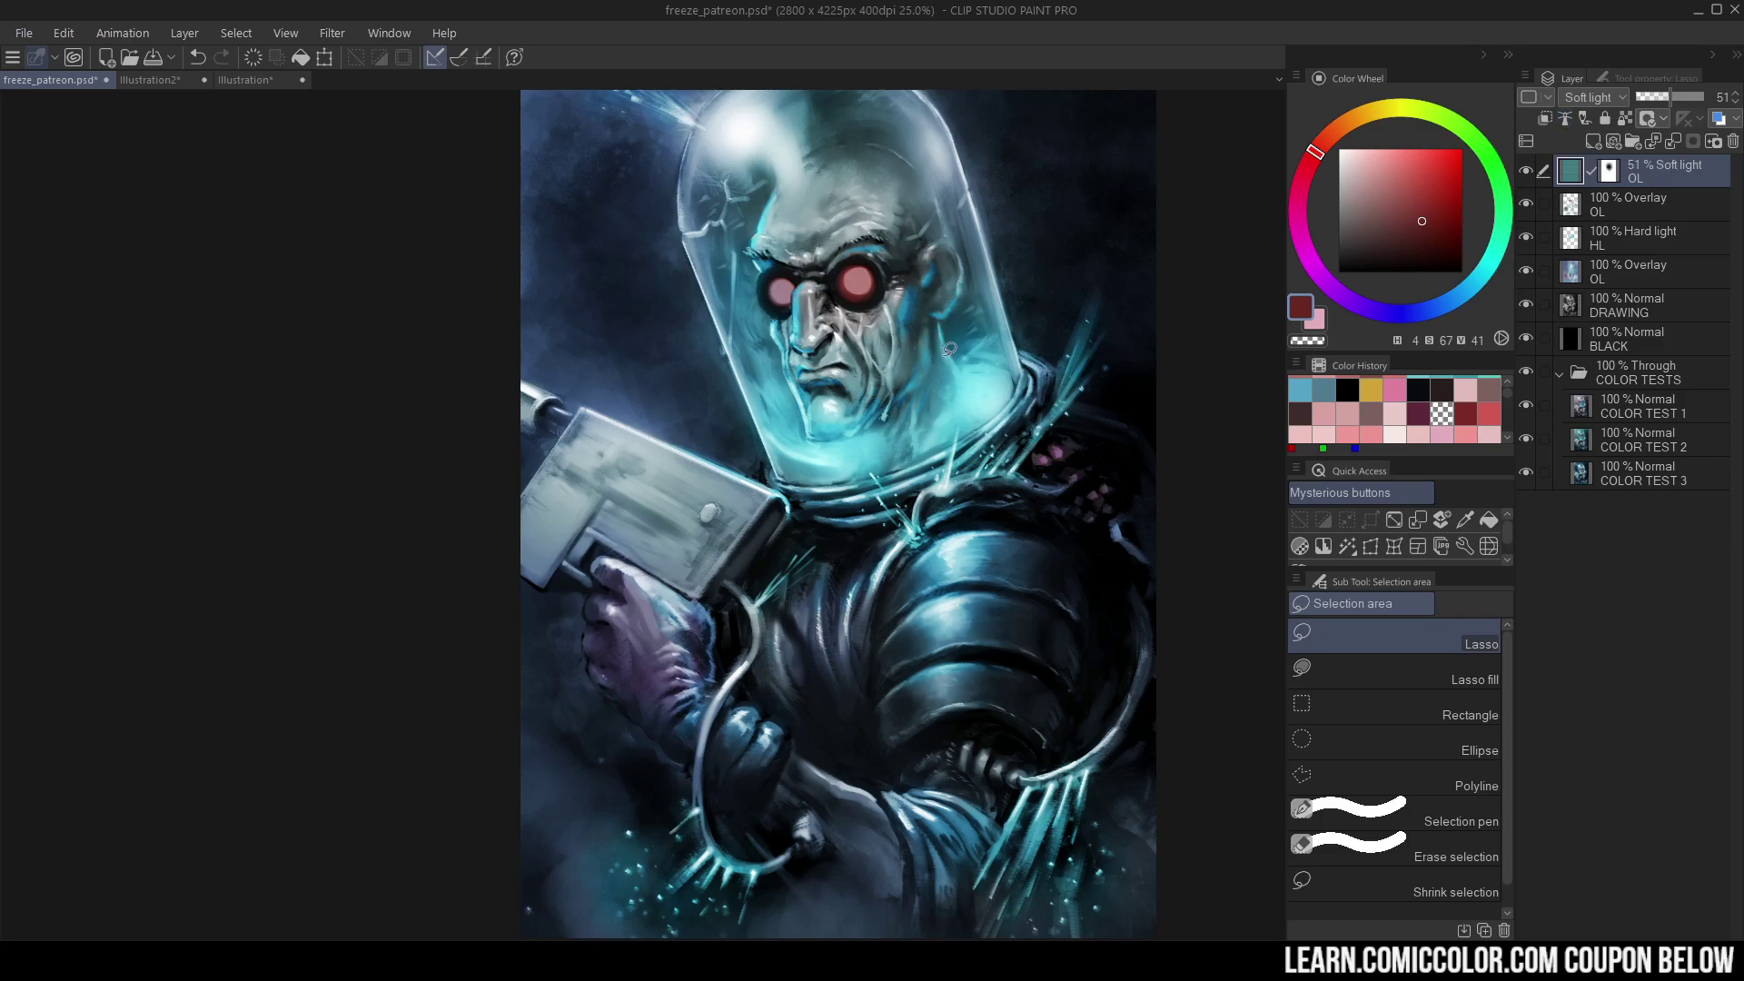
Toggle the Hard light HL layer off and on repeatedly to examine its effect on the face and helmet
key(ctrl+space)
click(857, 283)
drag(886, 310, 883, 353)
key(m)
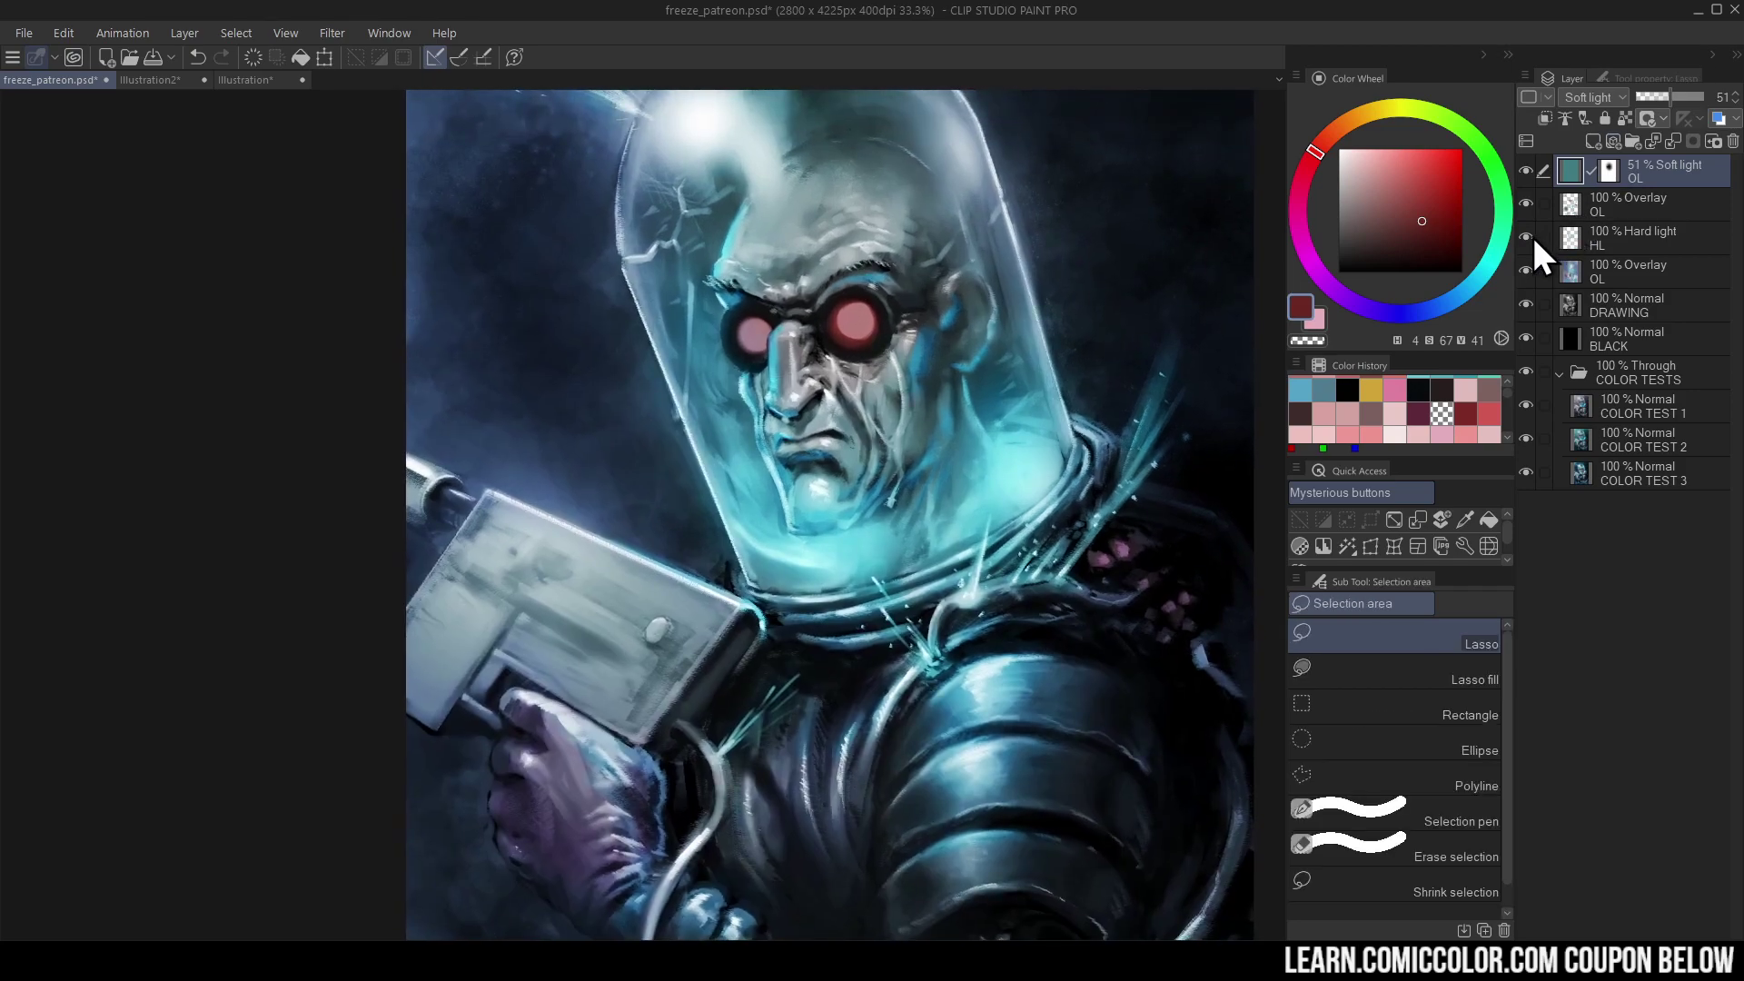
click(1527, 238)
click(1527, 238)
click(1527, 238)
click(1527, 238)
click(1527, 238)
click(1527, 238)
click(1528, 237)
click(1528, 237)
click(1528, 237)
click(1528, 234)
key(ctrl+space)
alt+click(1095, 447)
drag(1119, 463, 1087, 516)
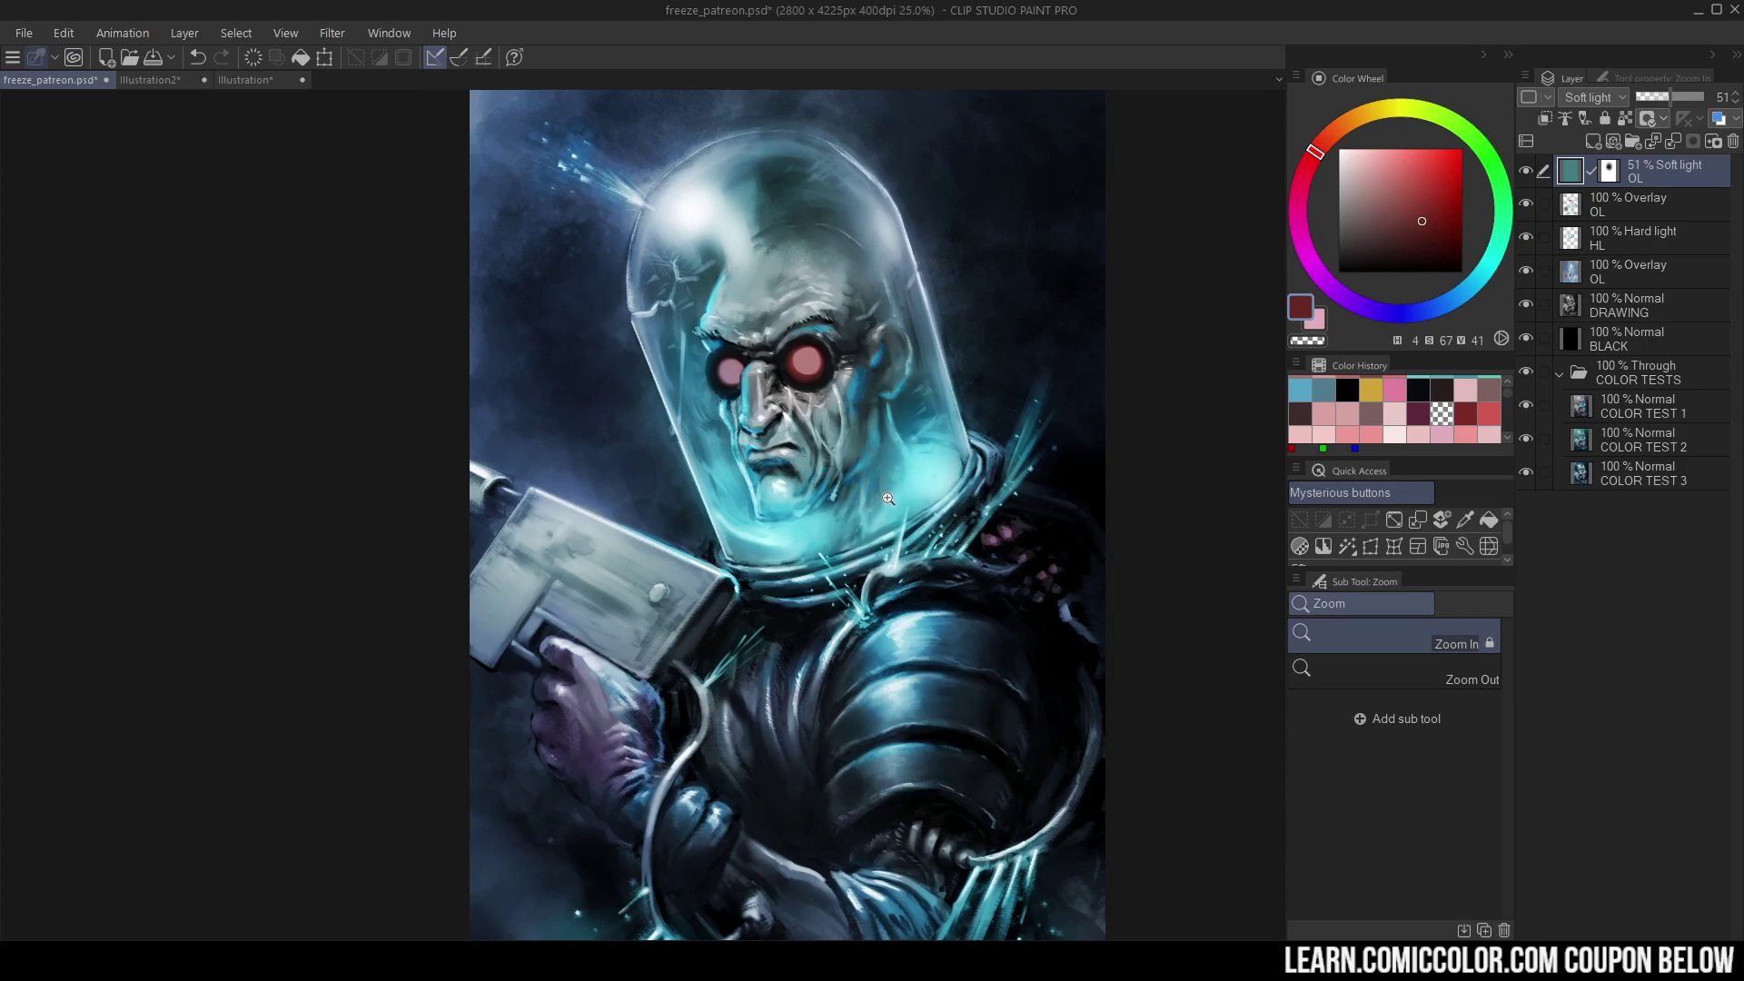
In Illustration2, add a new Overlay layer named OL above Layer 1
click(247, 80)
key(m)
click(145, 80)
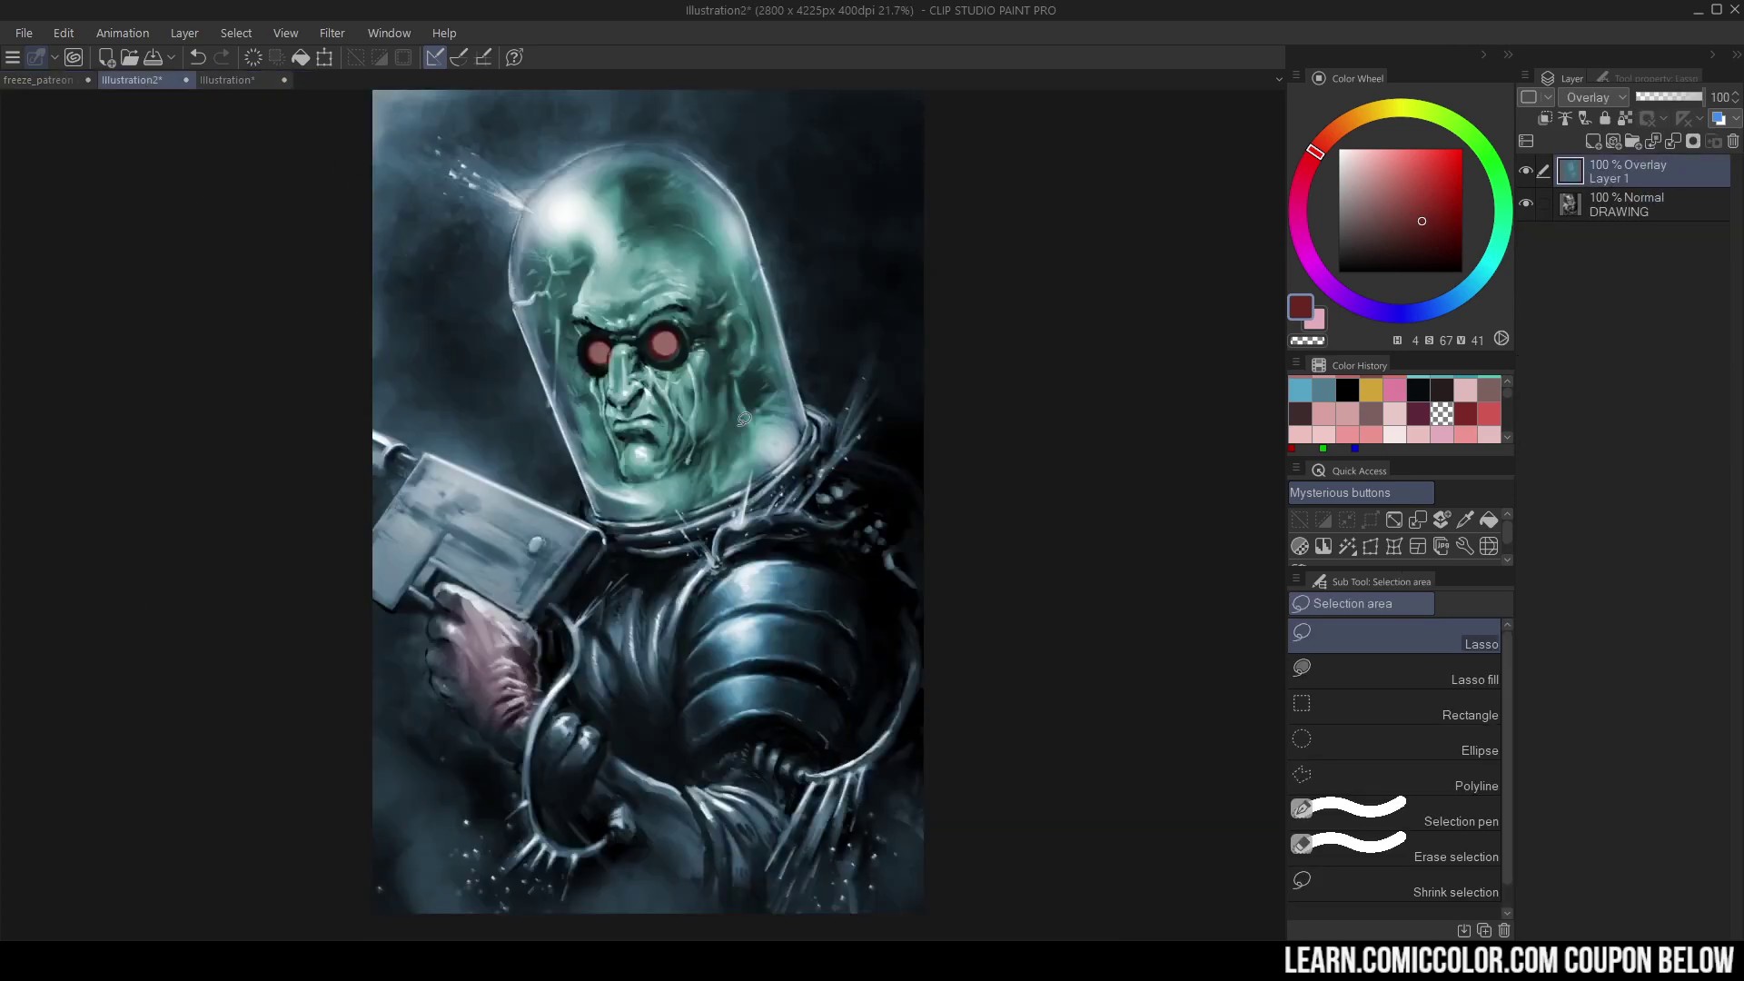
drag(881, 387, 1023, 400)
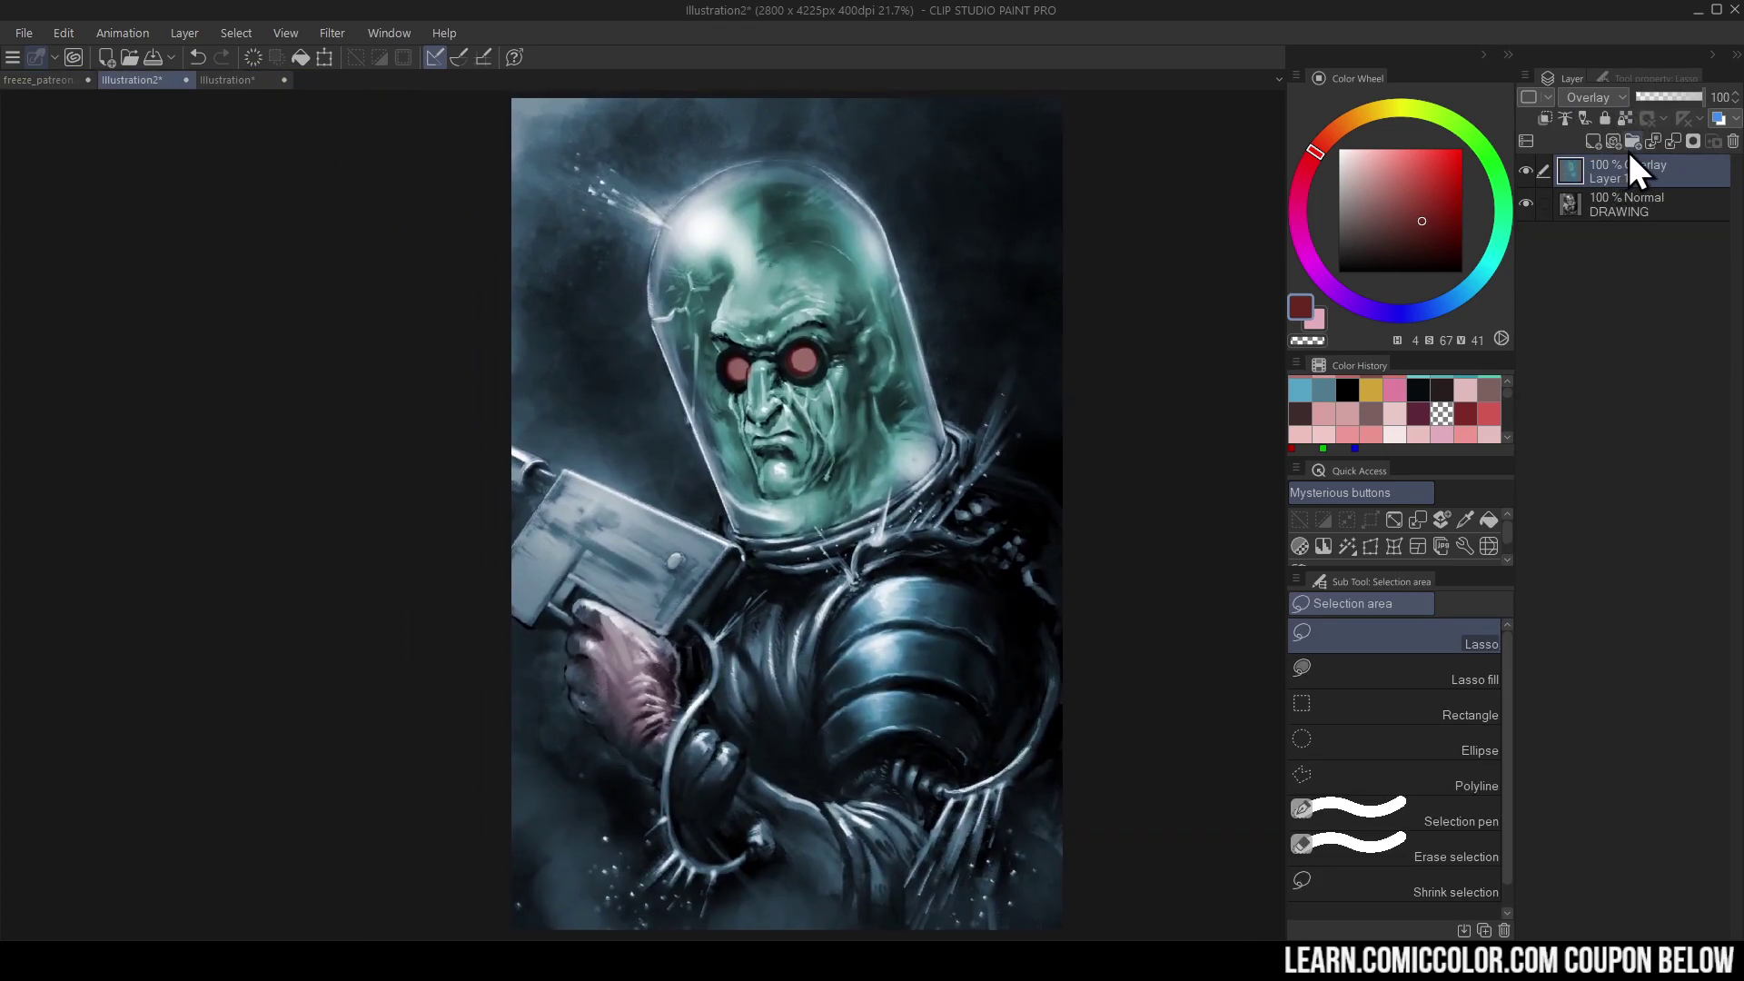
key(ctrl+shift+n)
Try painting pale yellow-green (H 66, S 28, V 90) inside the helmet on the OL layer, and undo the strokes
click(1375, 166)
drag(1375, 165, 1374, 160)
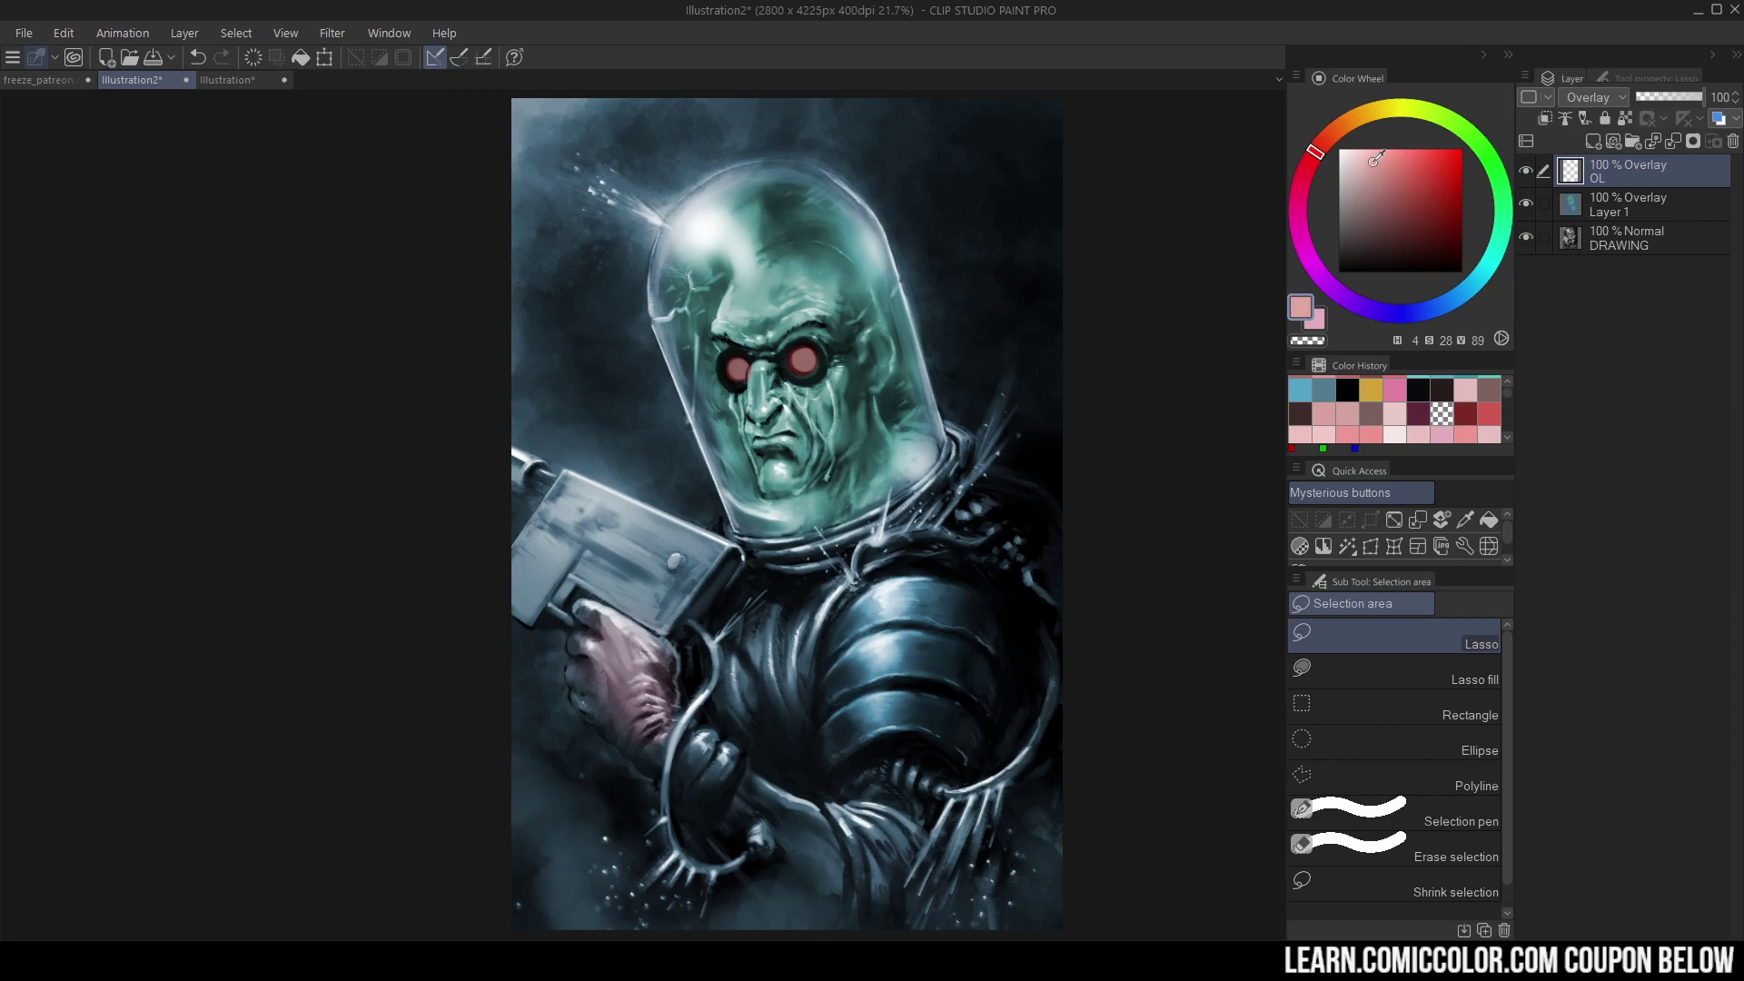
click(1412, 119)
key(b)
mouse_move(899, 518)
mouse_down()
mouse_move(999, 481)
mouse_move(1000, 537)
mouse_move(904, 509)
mouse_move(913, 492)
mouse_move(908, 558)
mouse_move(822, 472)
mouse_move(877, 368)
mouse_up()
key(ctrl+z)
key(ctrl+z)
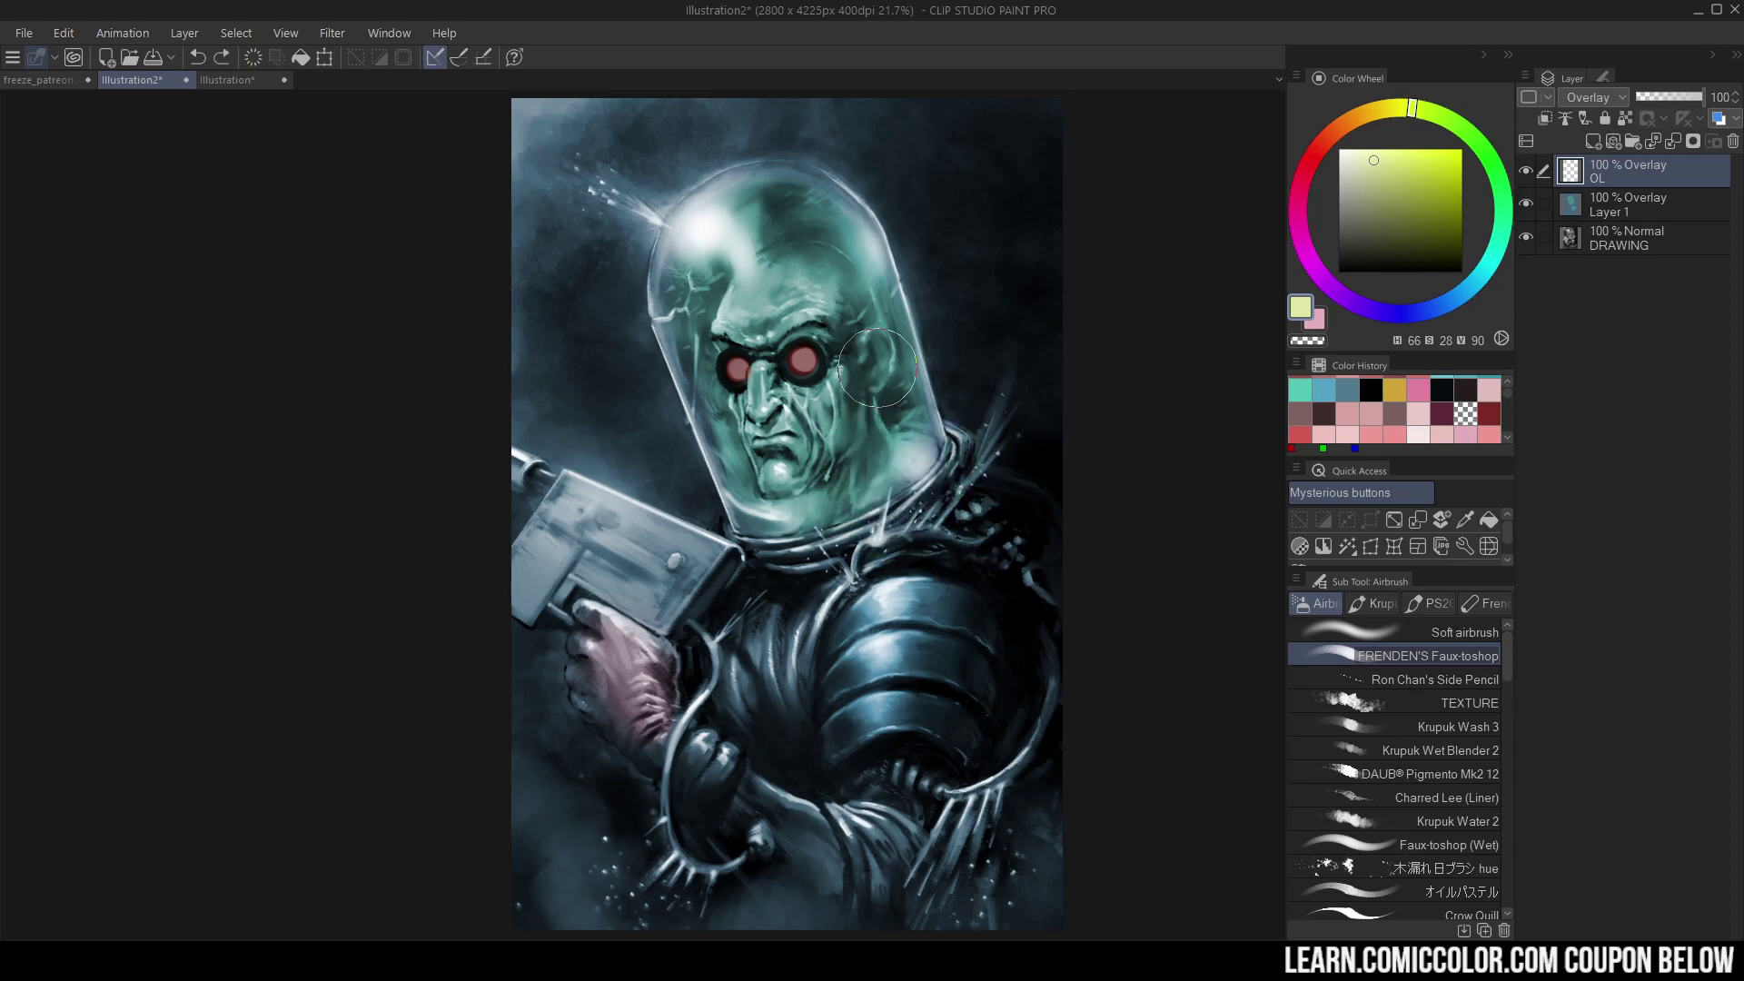
Add a new Hard light layer named HL above the OL layer
key(m)
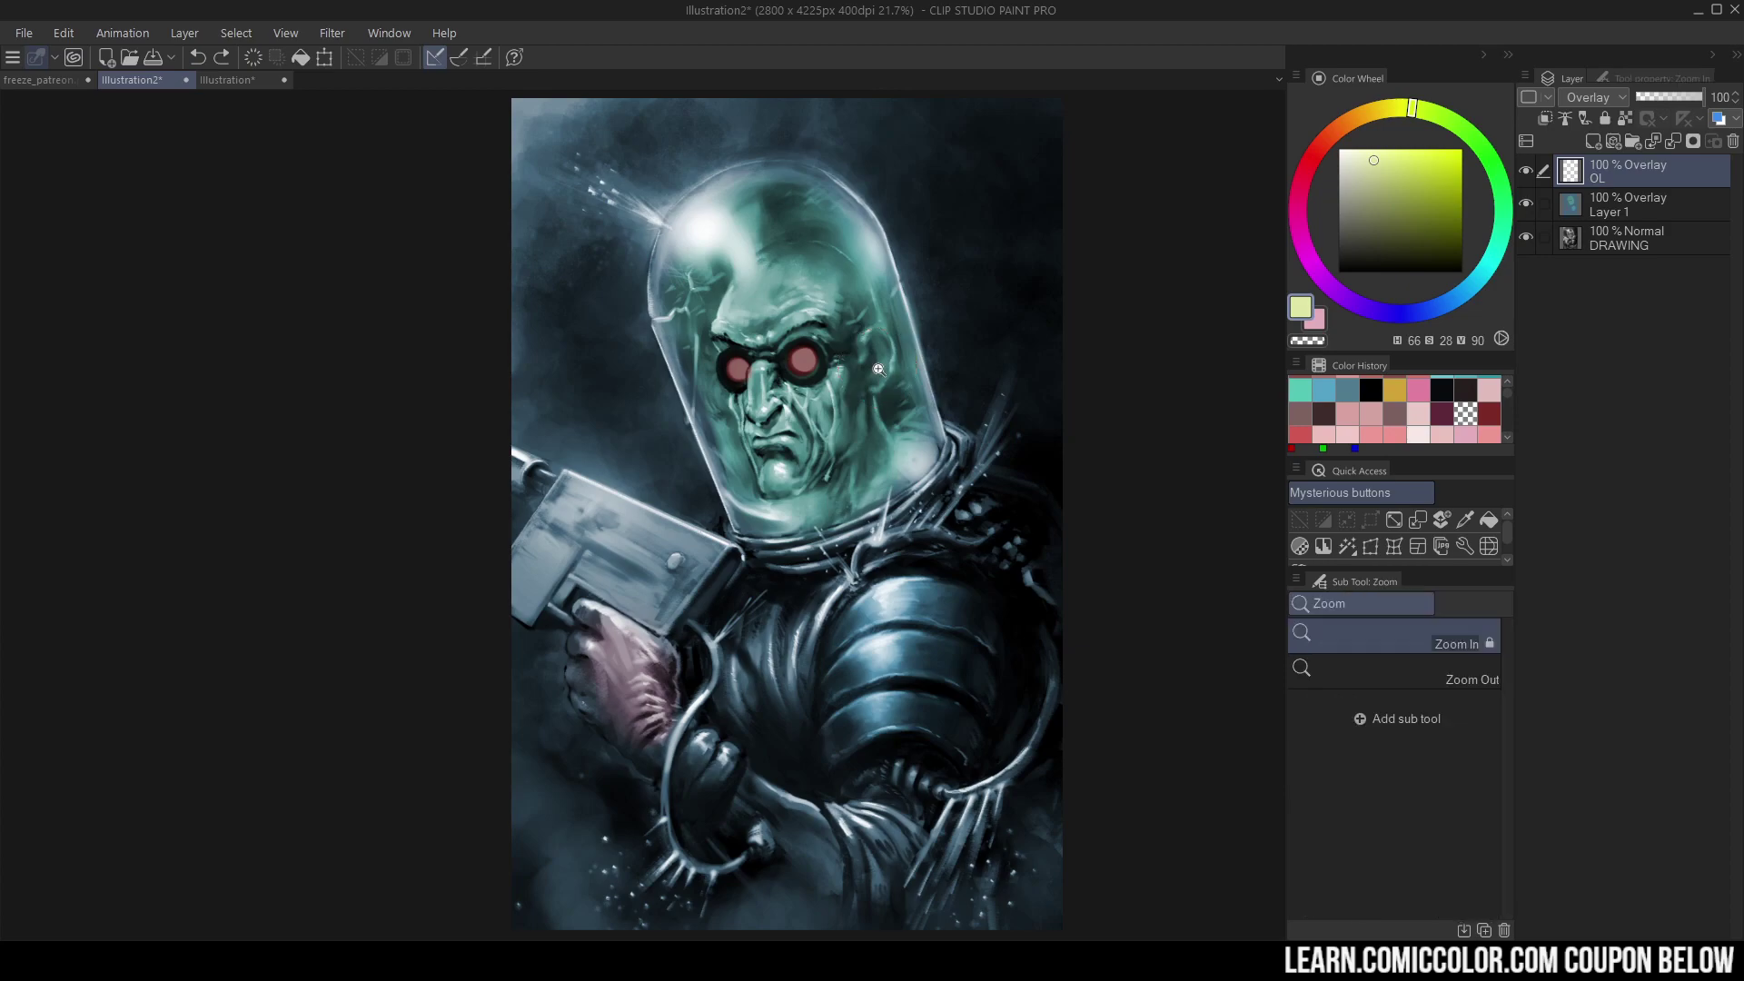
scroll(916, 301, up, 2)
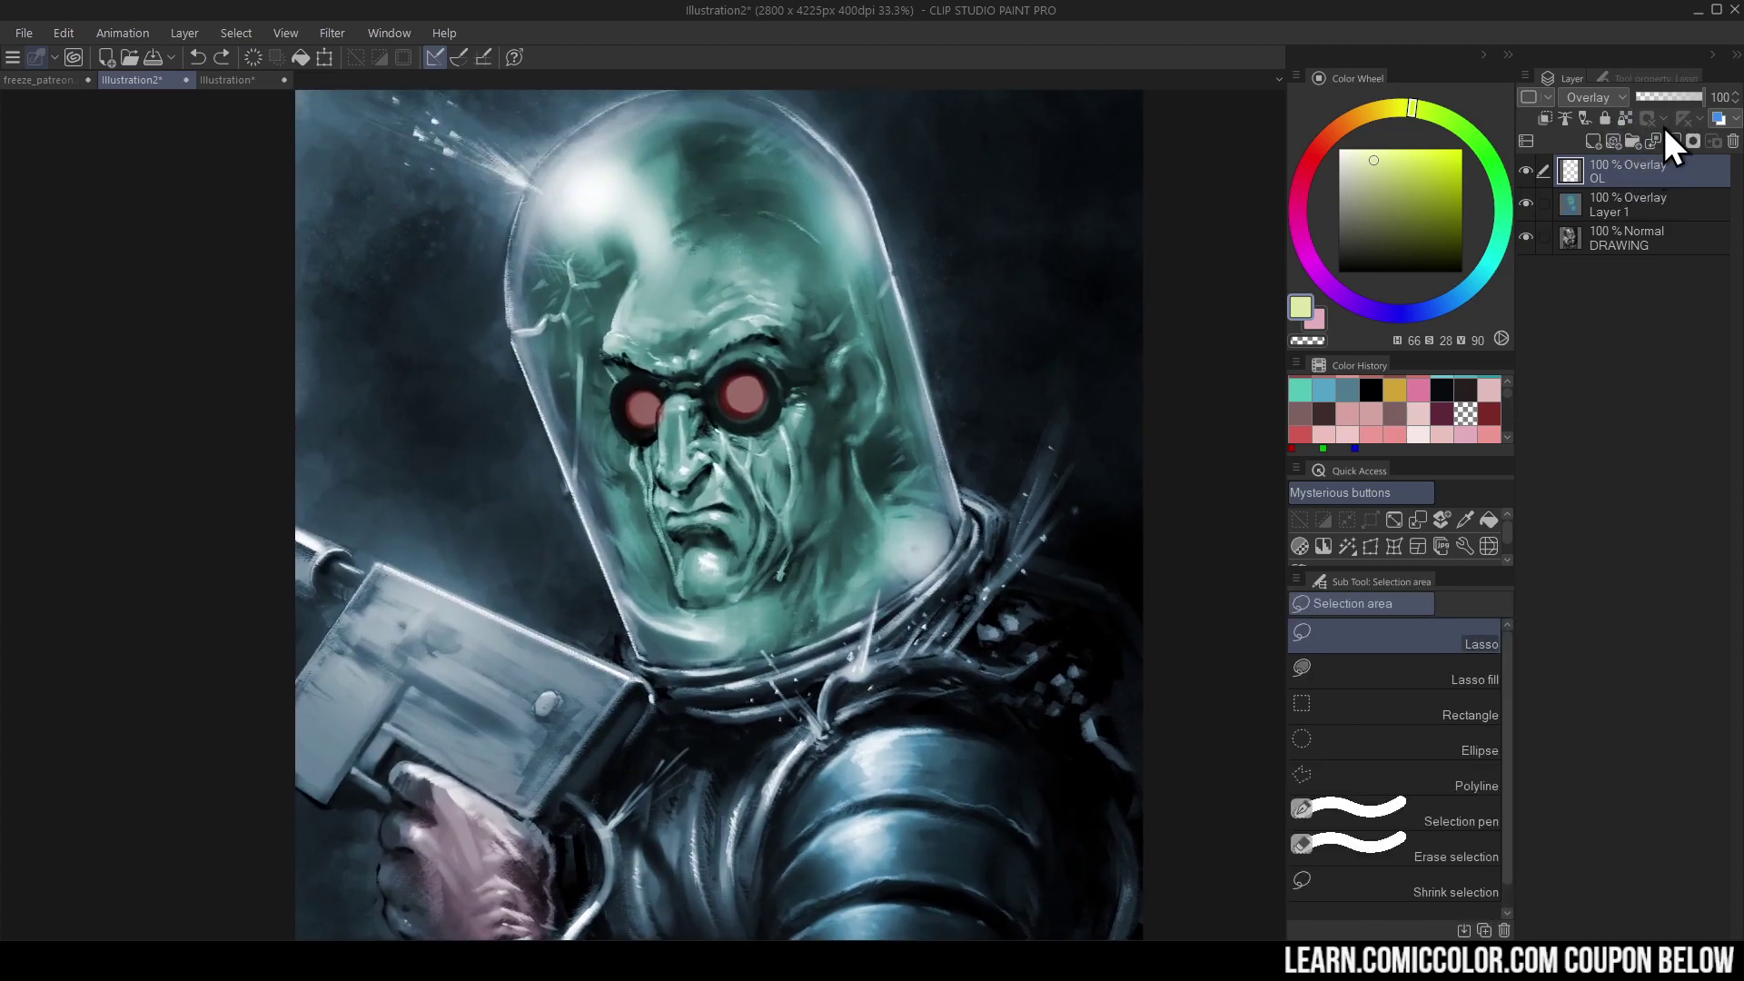
key(ctrl+shift+n)
click(1616, 97)
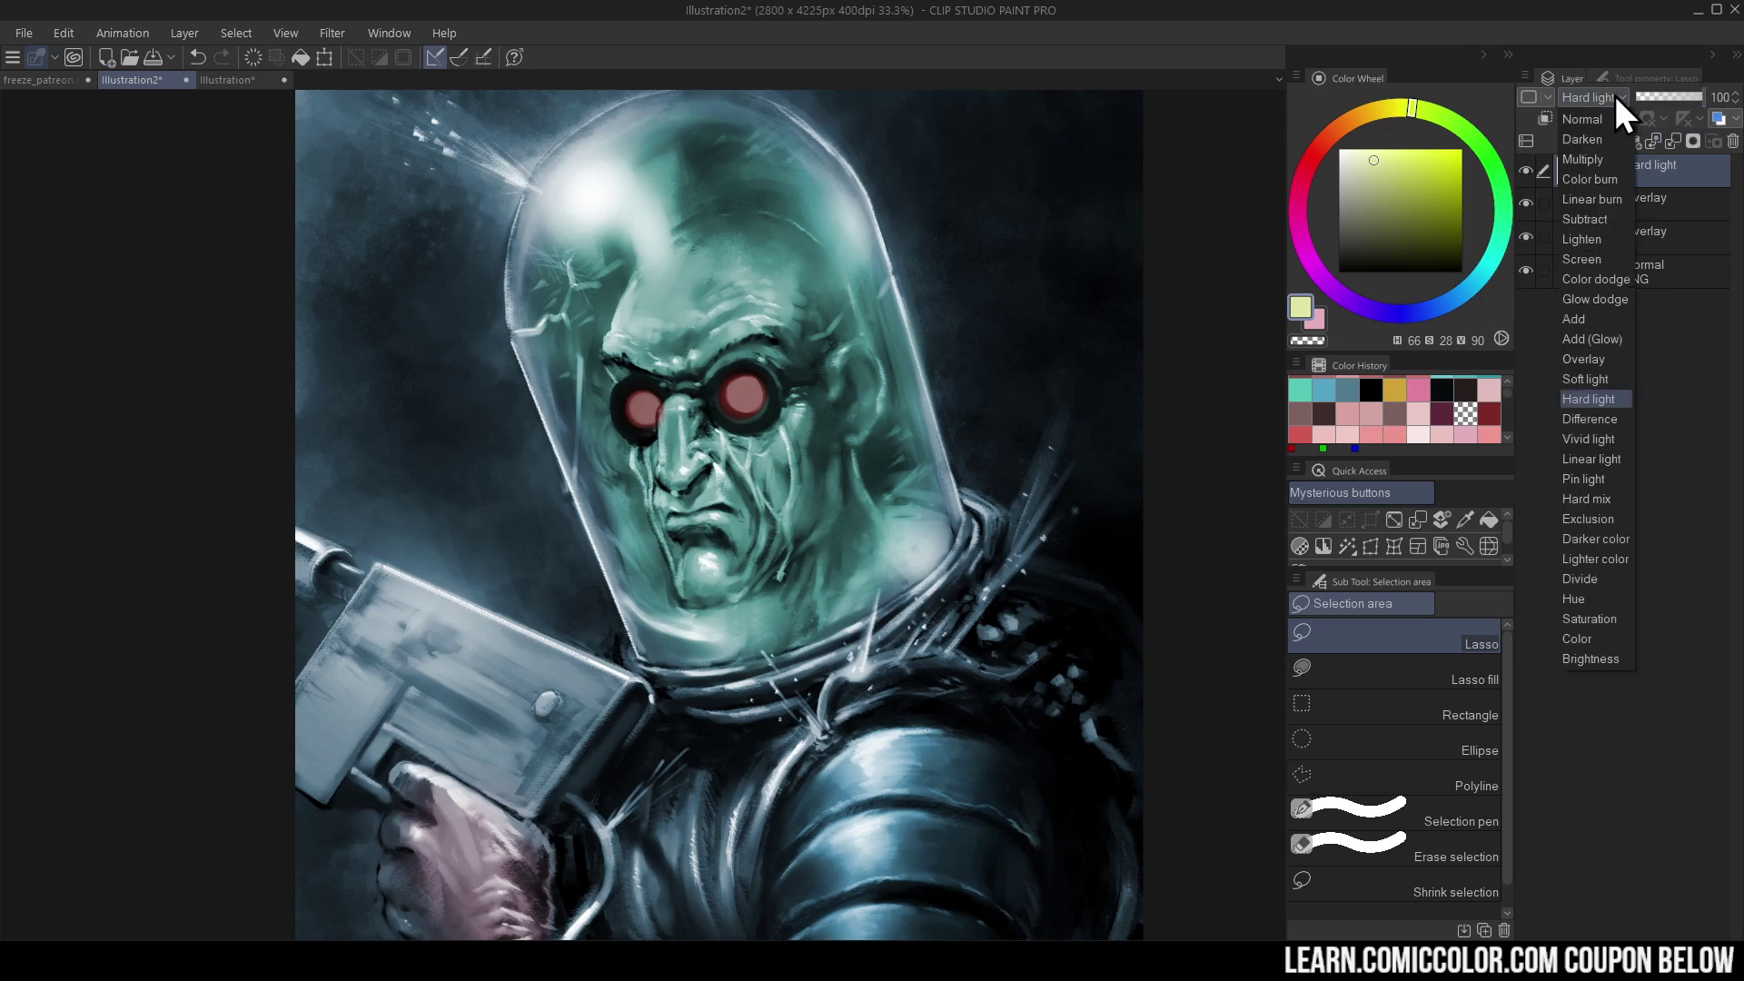
click(1616, 100)
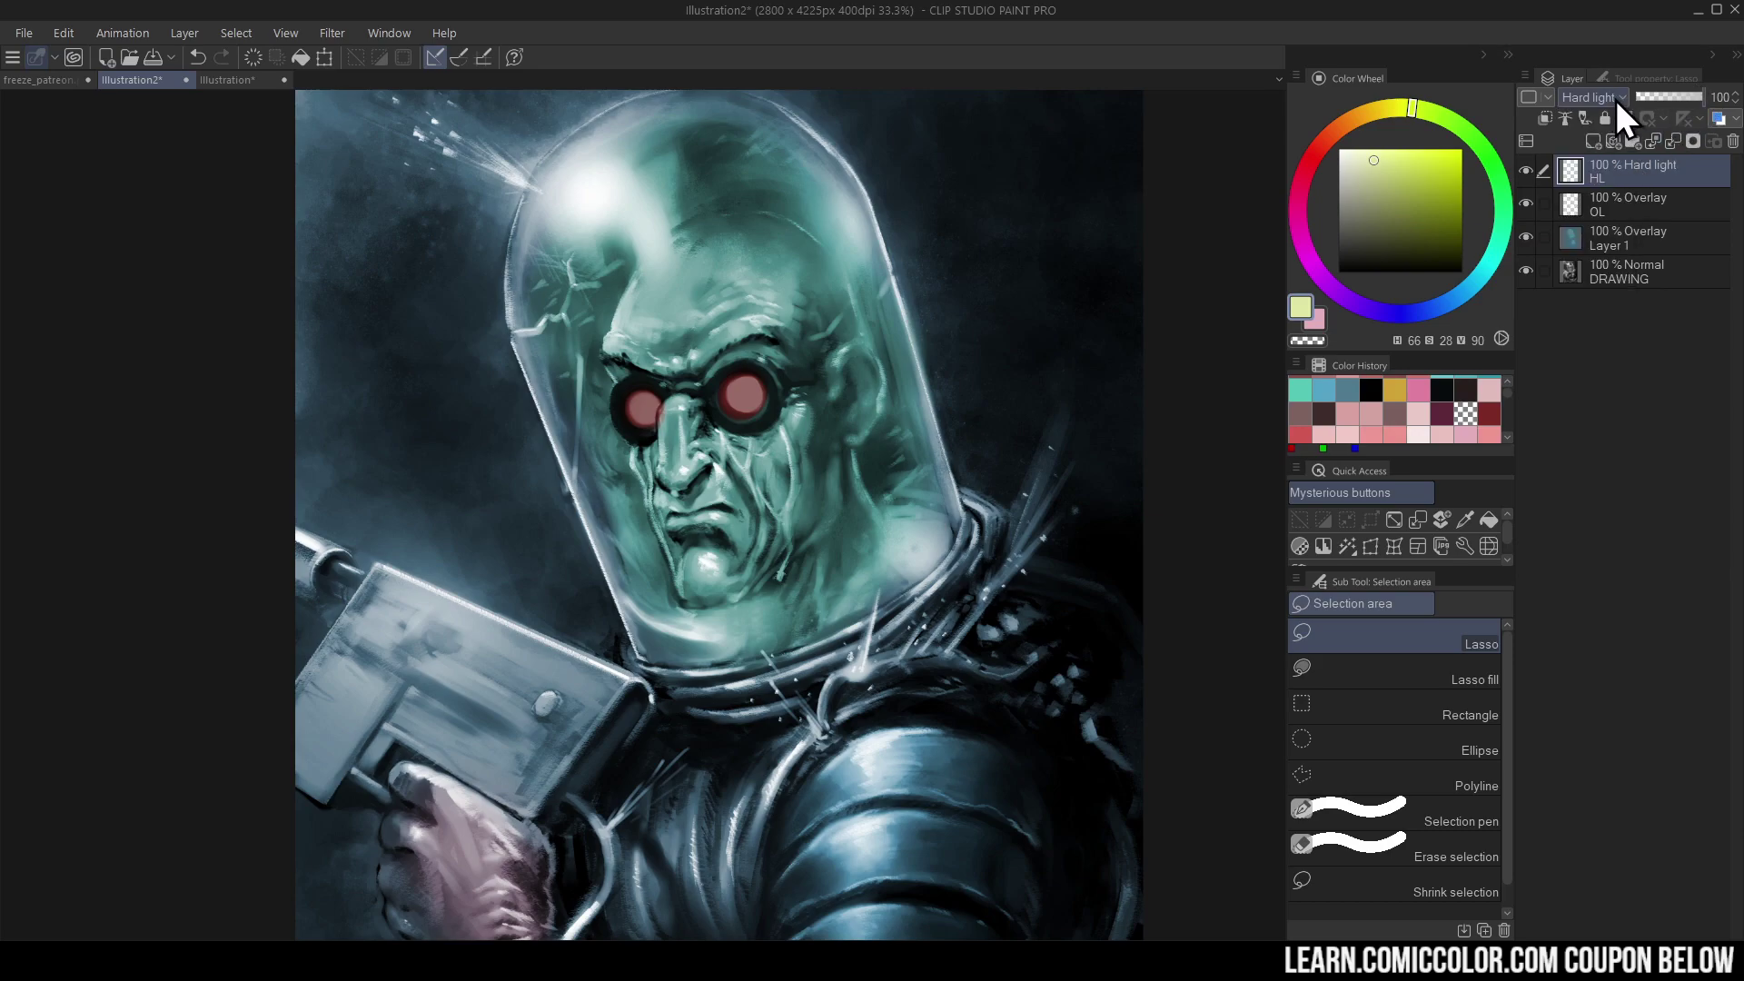
Try painting a pale yellow glow (H 66, S 33, V 96) around the helmet's base on the HL layer with the Soft airbrush
key(b)
click(1380, 154)
mouse_move(890, 547)
mouse_down()
mouse_move(868, 518)
mouse_move(911, 564)
mouse_move(895, 482)
mouse_move(817, 586)
mouse_move(677, 618)
mouse_move(664, 582)
mouse_move(790, 608)
mouse_up()
key(ctrl+z)
key(ctrl+z)
click(1471, 631)
key(ctrl+space)
scroll(935, 548, down, 1)
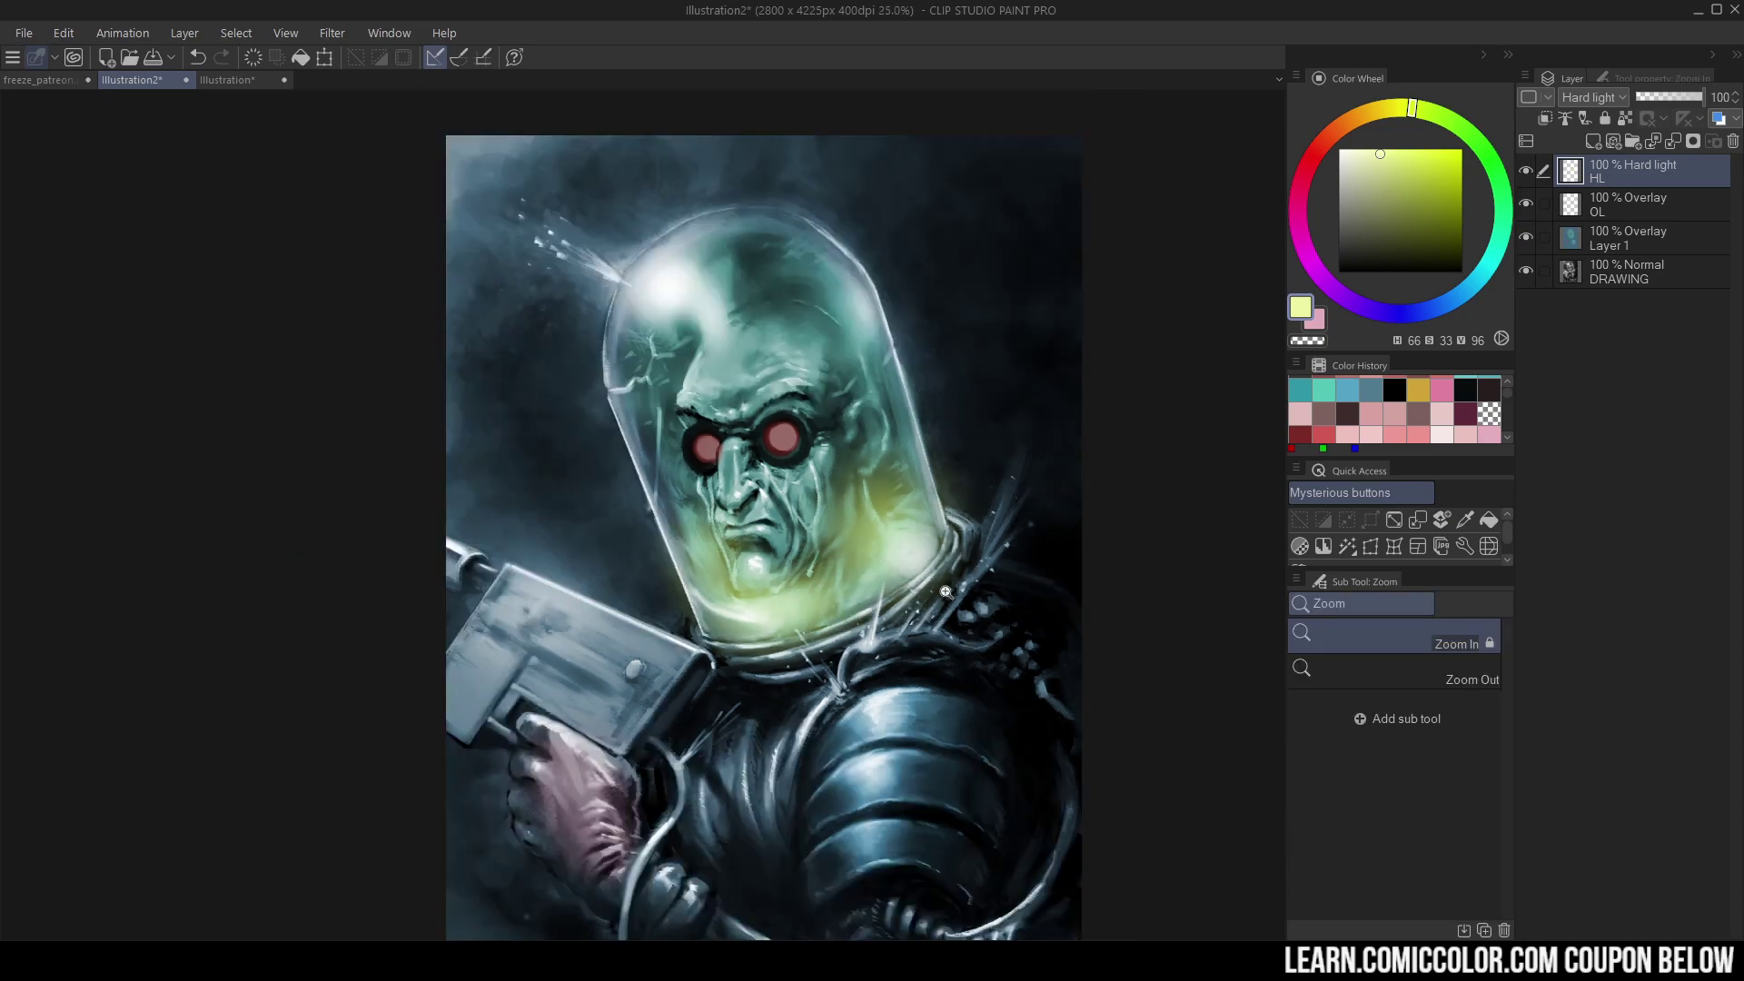
Undo the yellow glow strokes on the HL layer
key(ctrl+z)
key(ctrl+z)
key(ctrl+z)
key(ctrl+z)
key(ctrl+z)
key(ctrl+z)
key(ctrl+z)
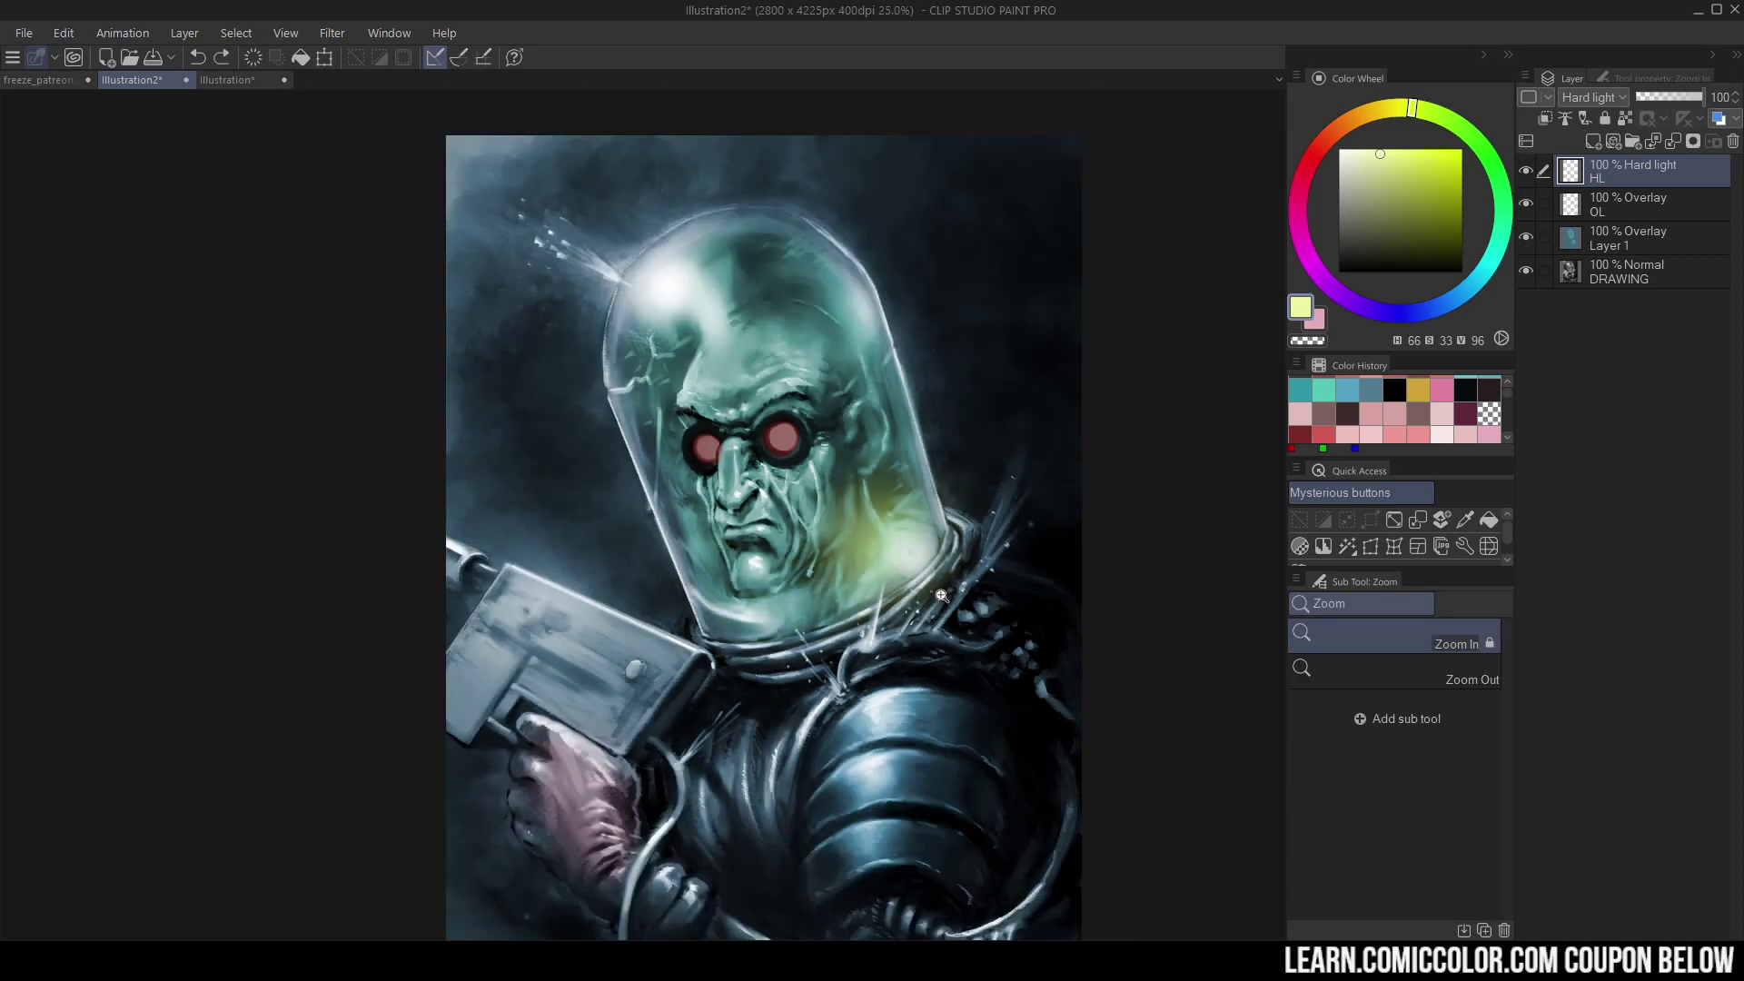
Try airbrushing a light cyan glow (H 184, S 33, V 96) over the lower helmet and chin on the HL layer
click(1486, 267)
drag(858, 507, 893, 567)
alt+click(908, 536)
alt+click(919, 533)
alt+click(939, 533)
alt+click(940, 534)
alt+click(940, 534)
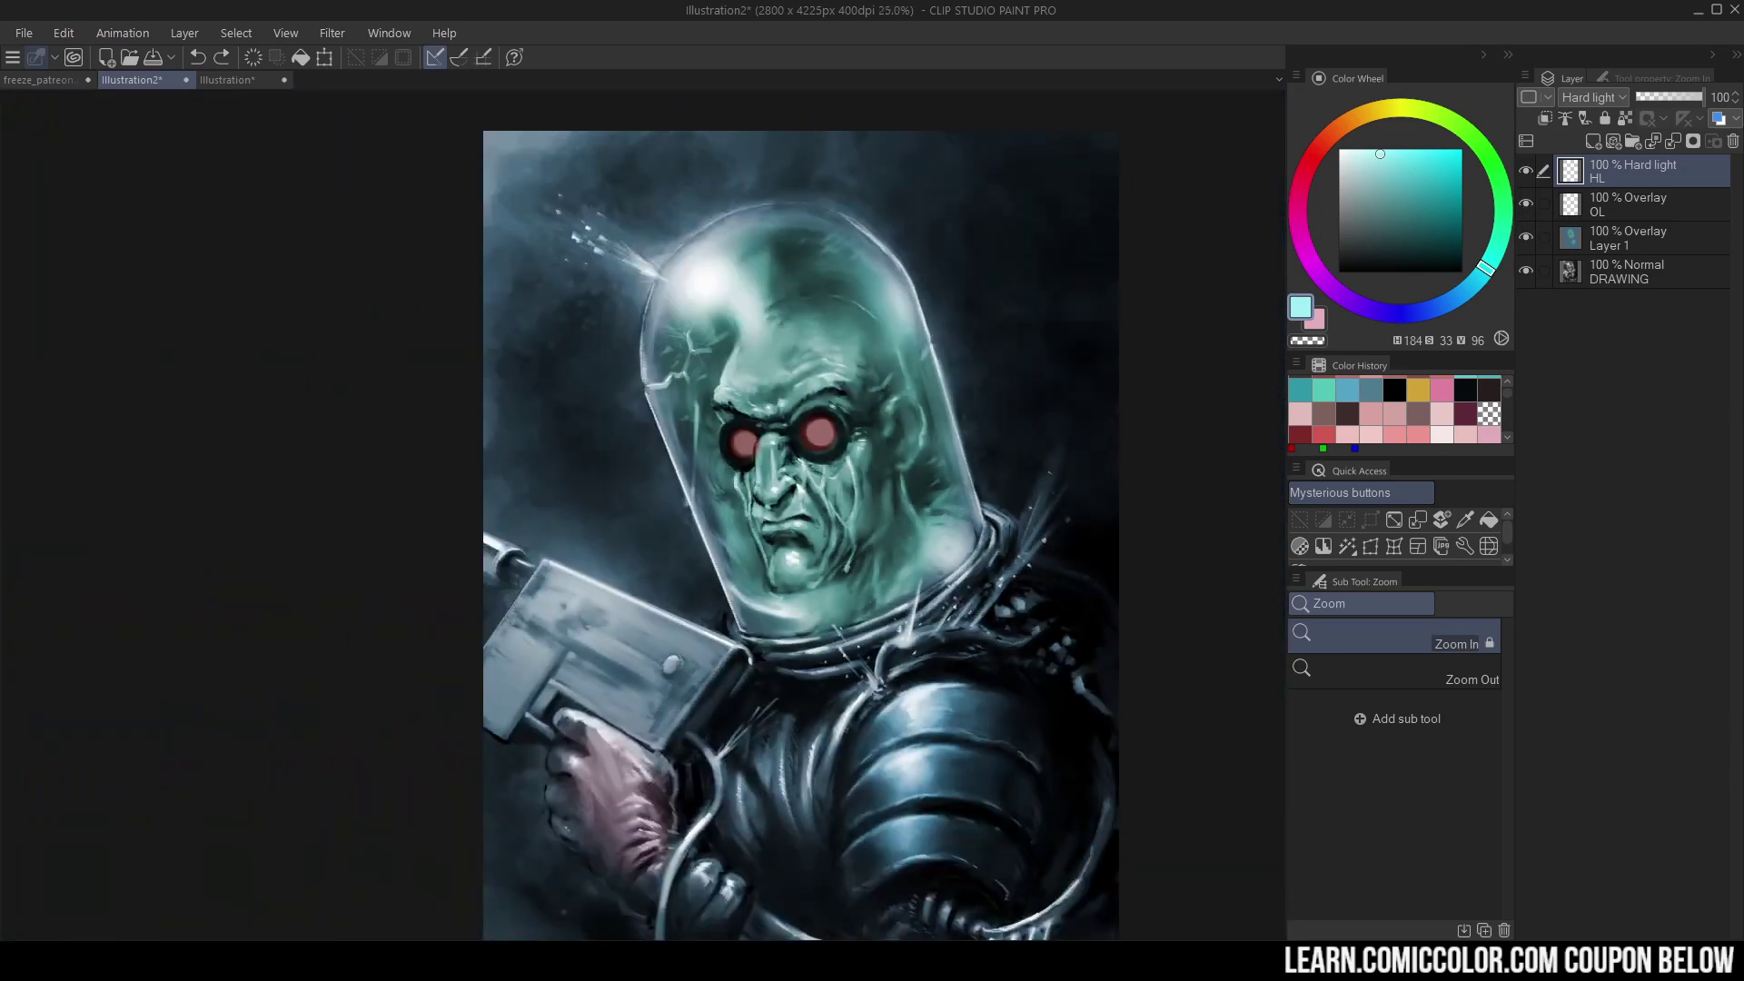
click(946, 534)
mouse_move(890, 480)
mouse_down()
mouse_move(834, 554)
mouse_move(780, 581)
mouse_move(845, 572)
mouse_up()
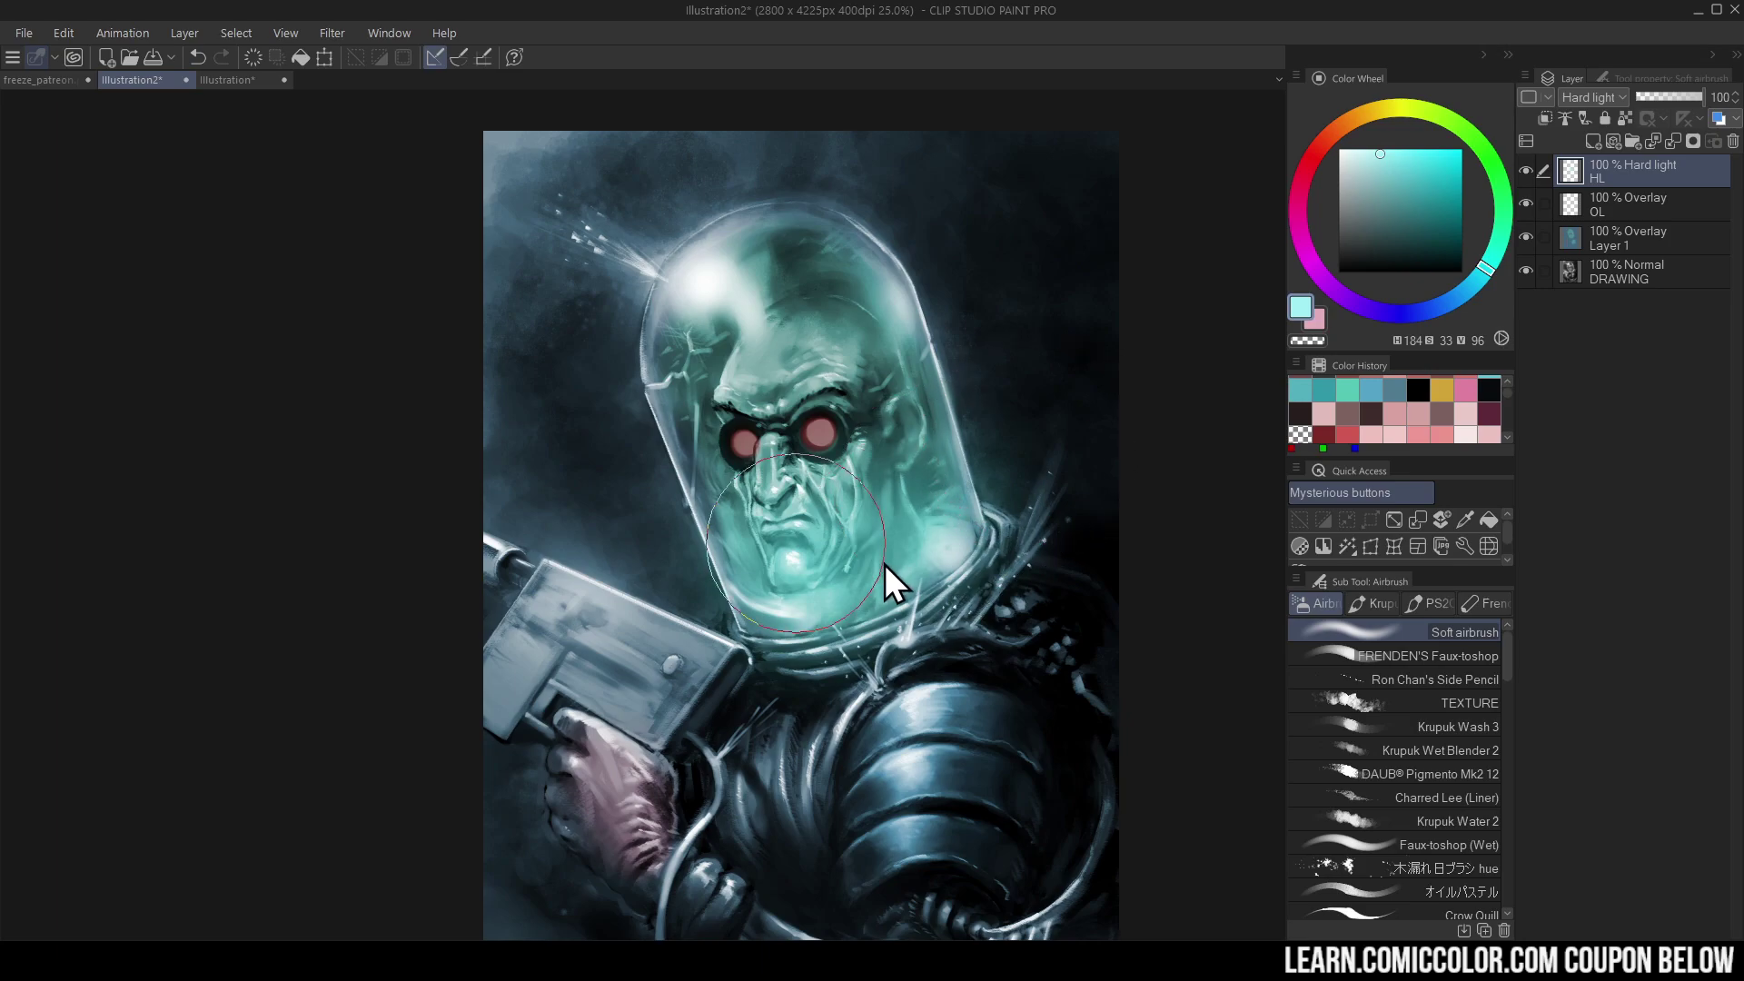
Undo the cyan glow strokes in the helmet on the HL layer
key(bracketleft)
key(bracketleft)
key(bracketleft)
key(bracketleft)
key(bracketleft)
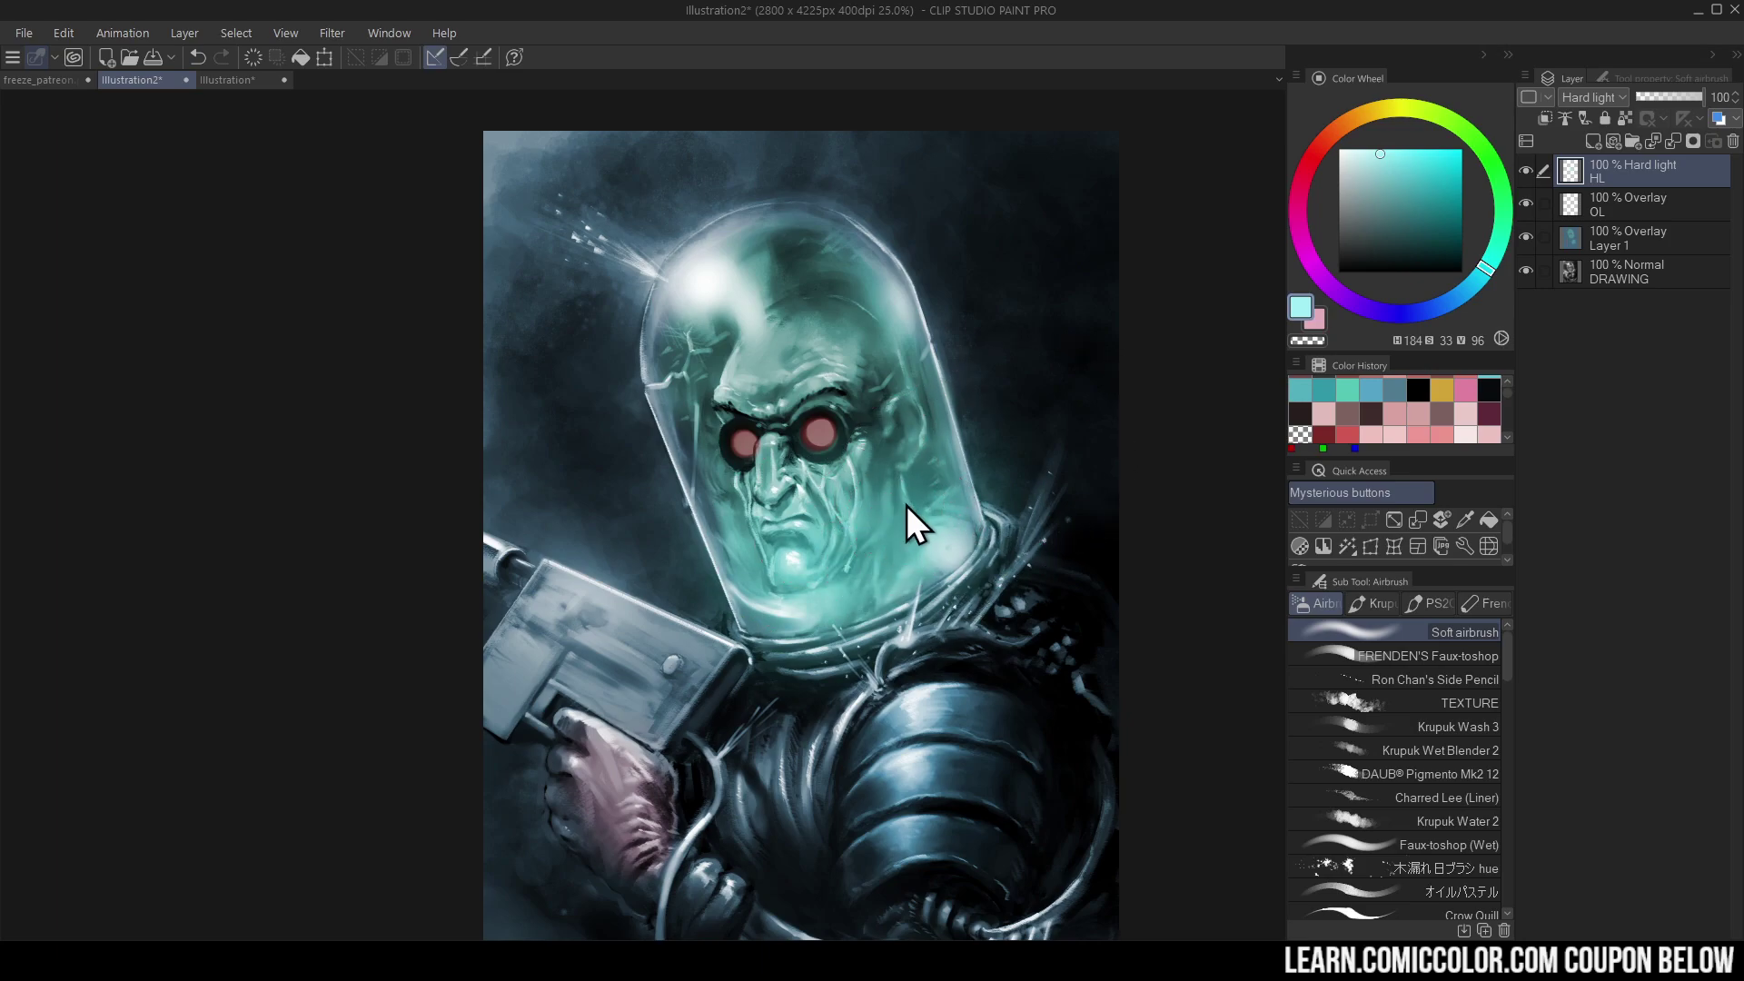
key(ctrl+z)
View the whole Illustration2 painting and return to freeze_patreon.psd
mouse_move(965, 475)
mouse_down()
mouse_move(944, 367)
mouse_move(954, 407)
mouse_up()
ctrl+alt+click(913, 440)
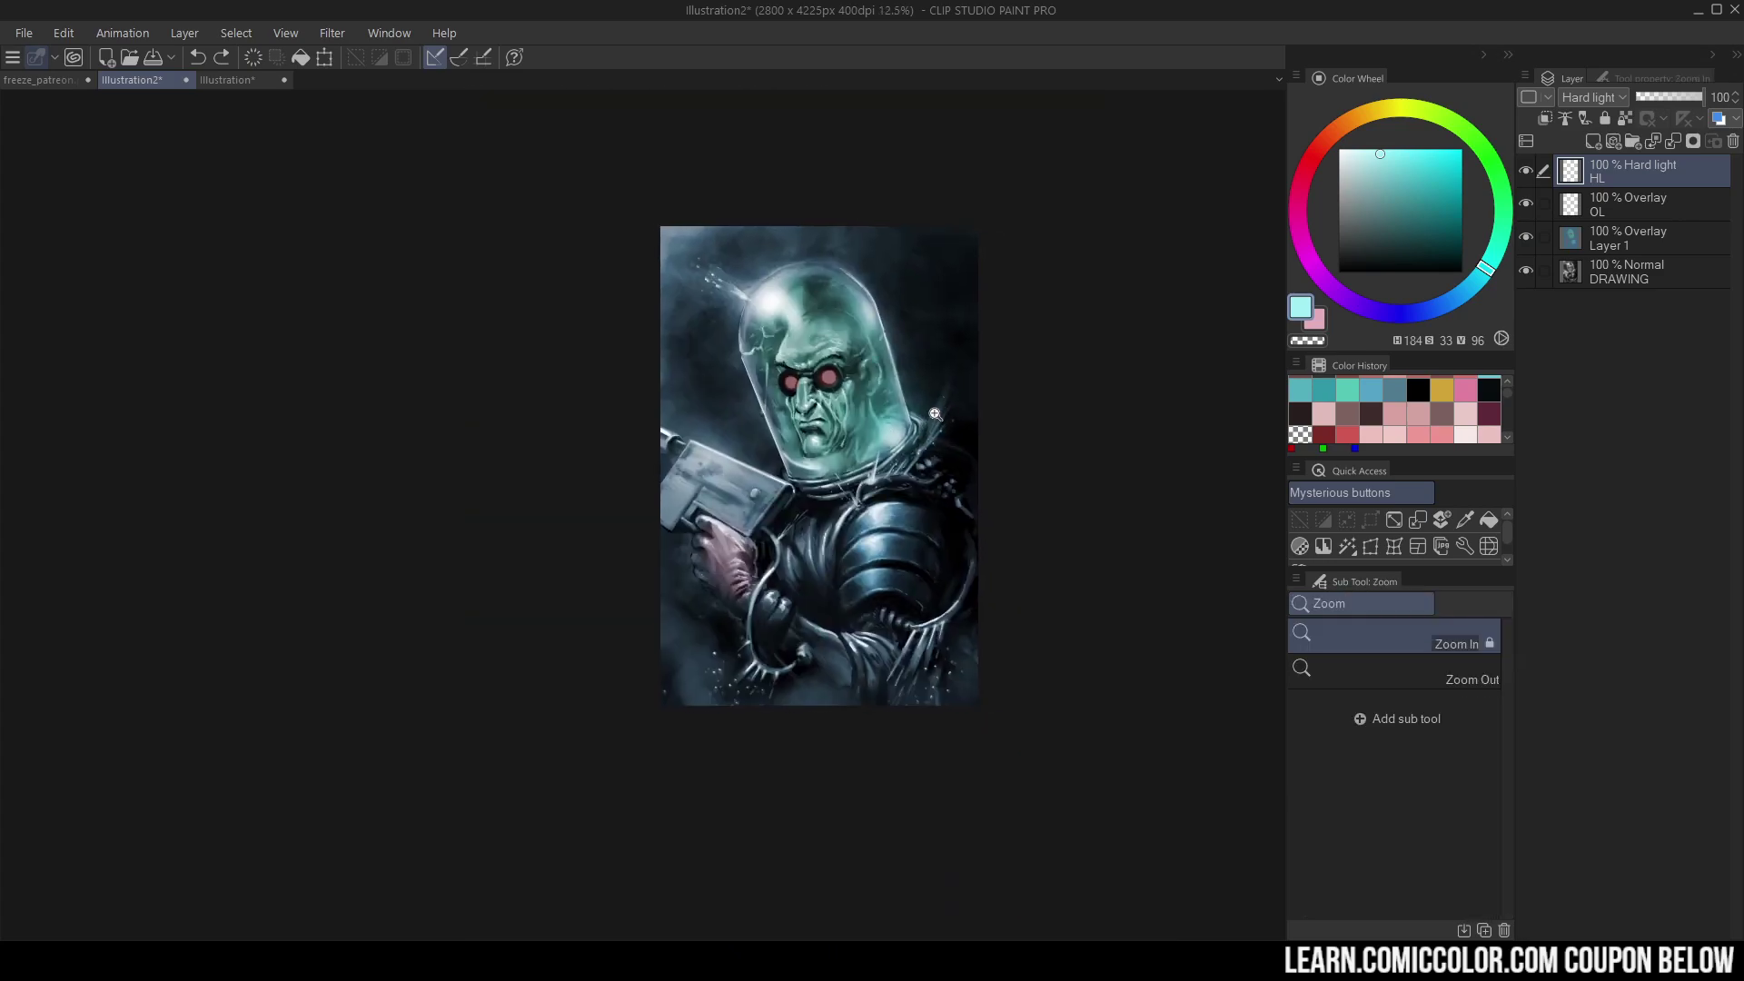
click(912, 412)
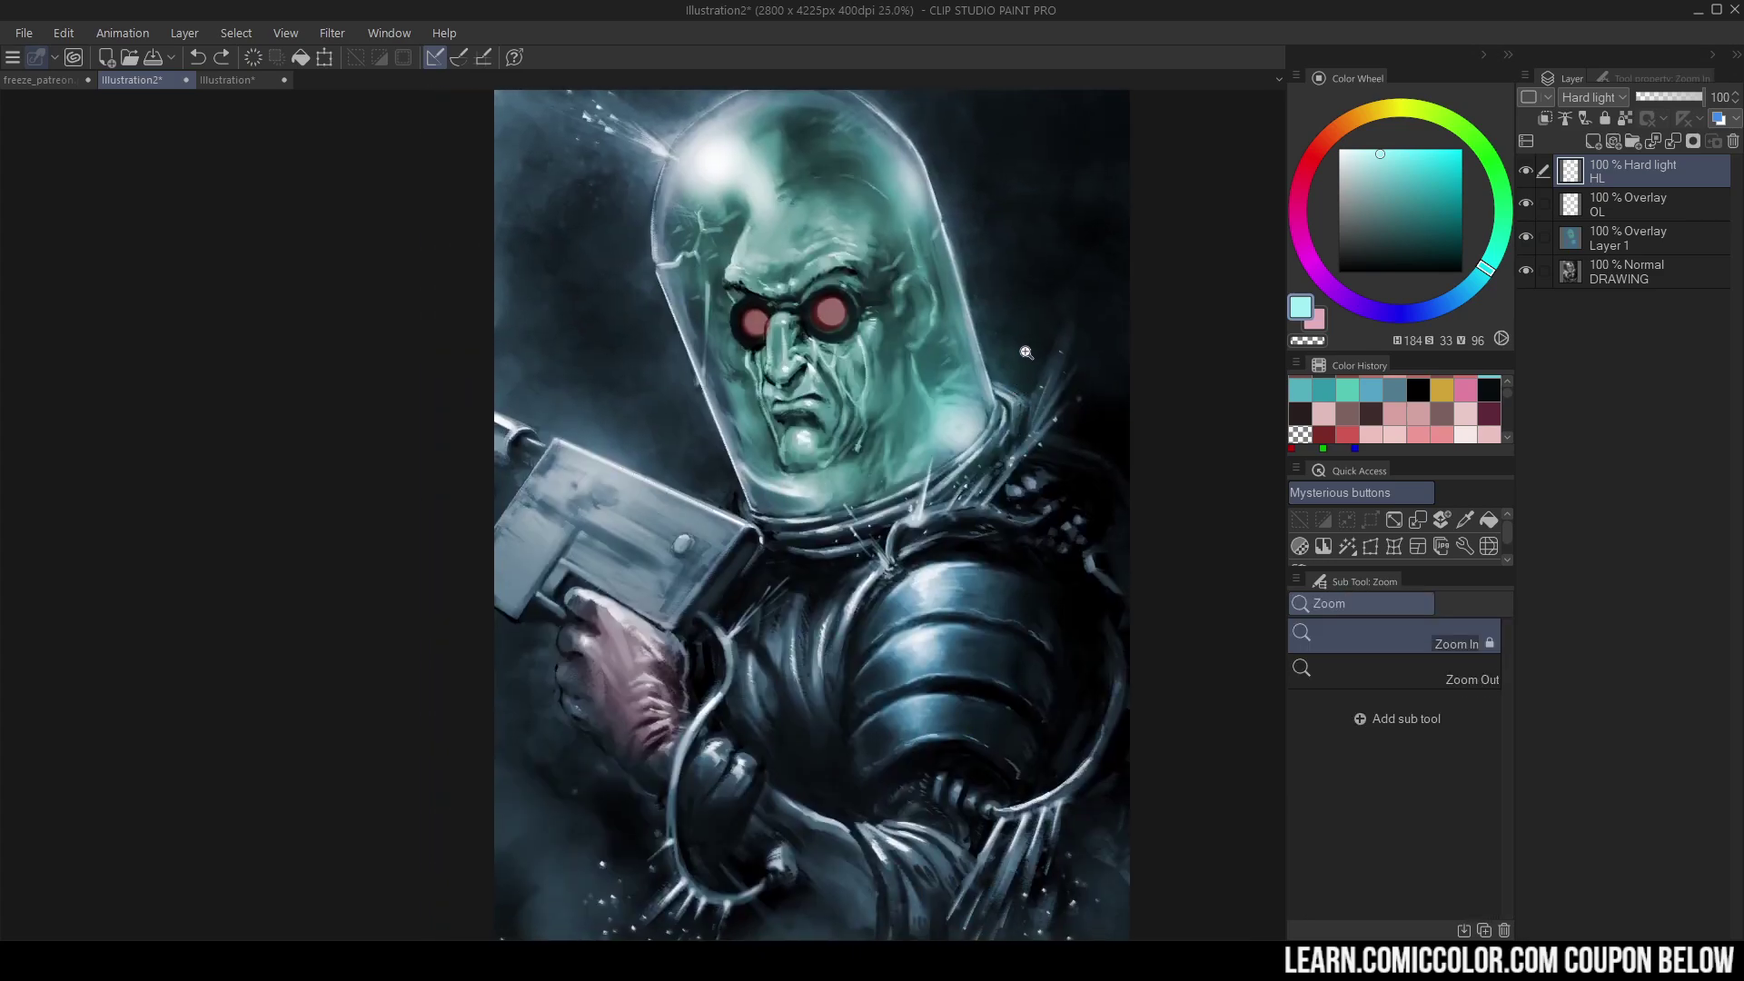
click(41, 80)
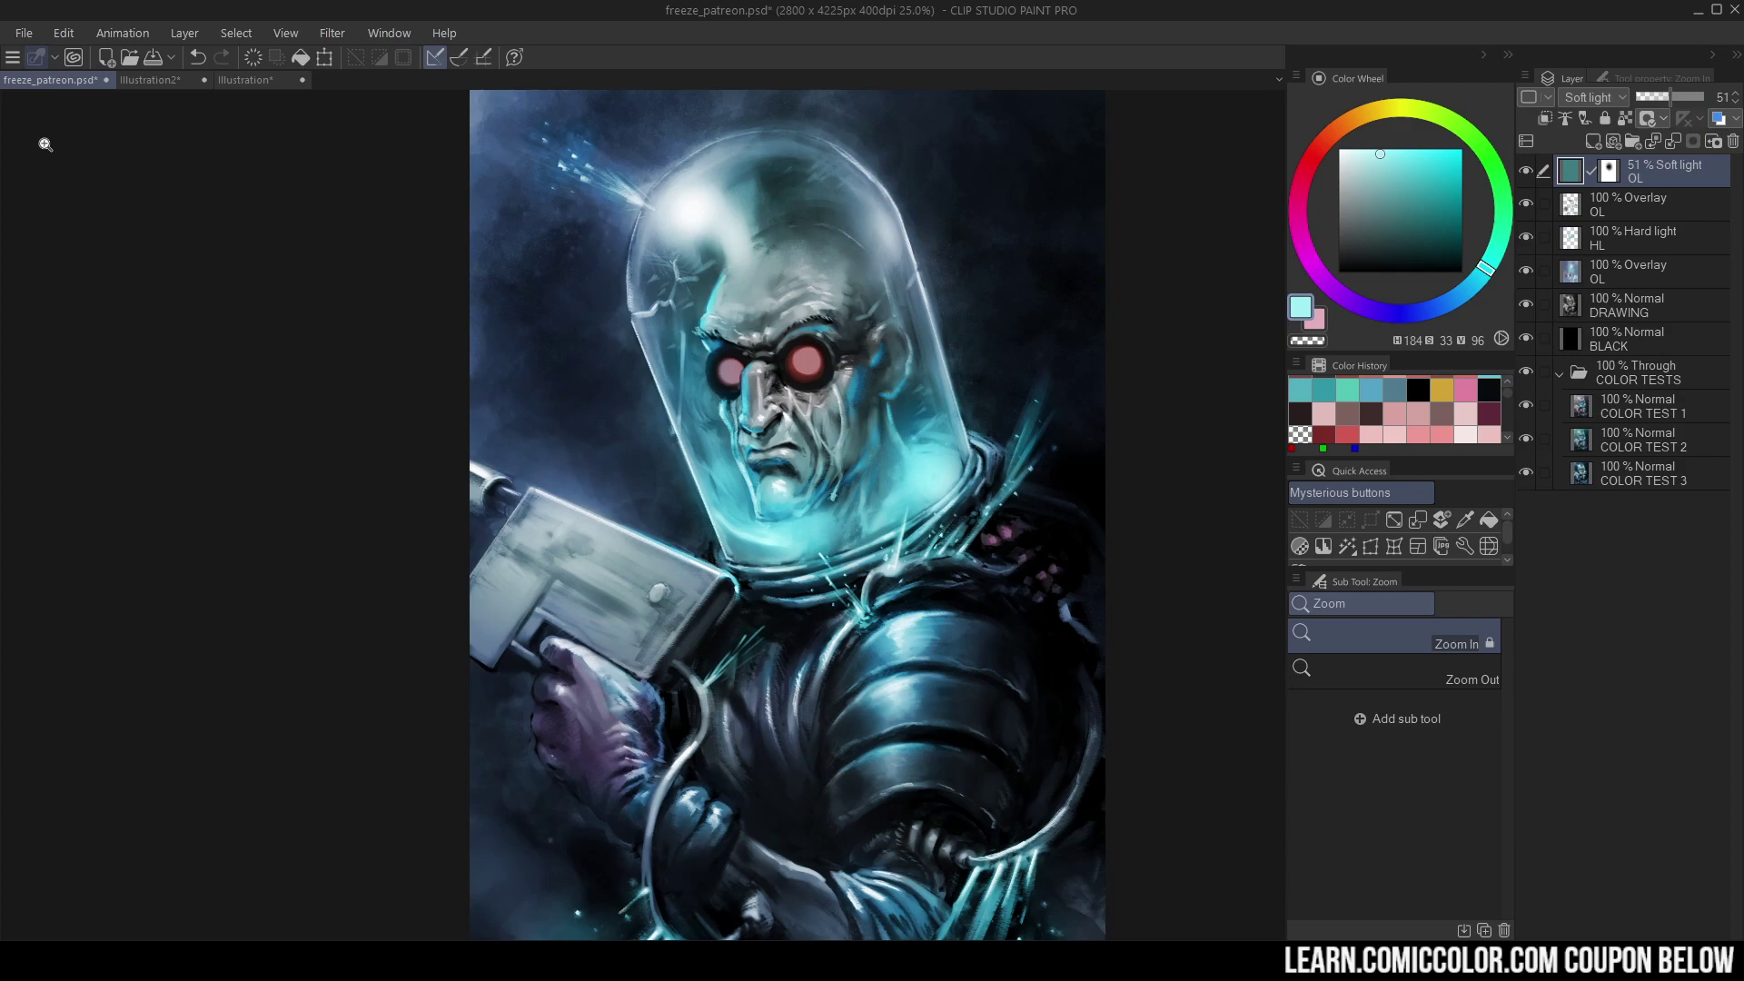